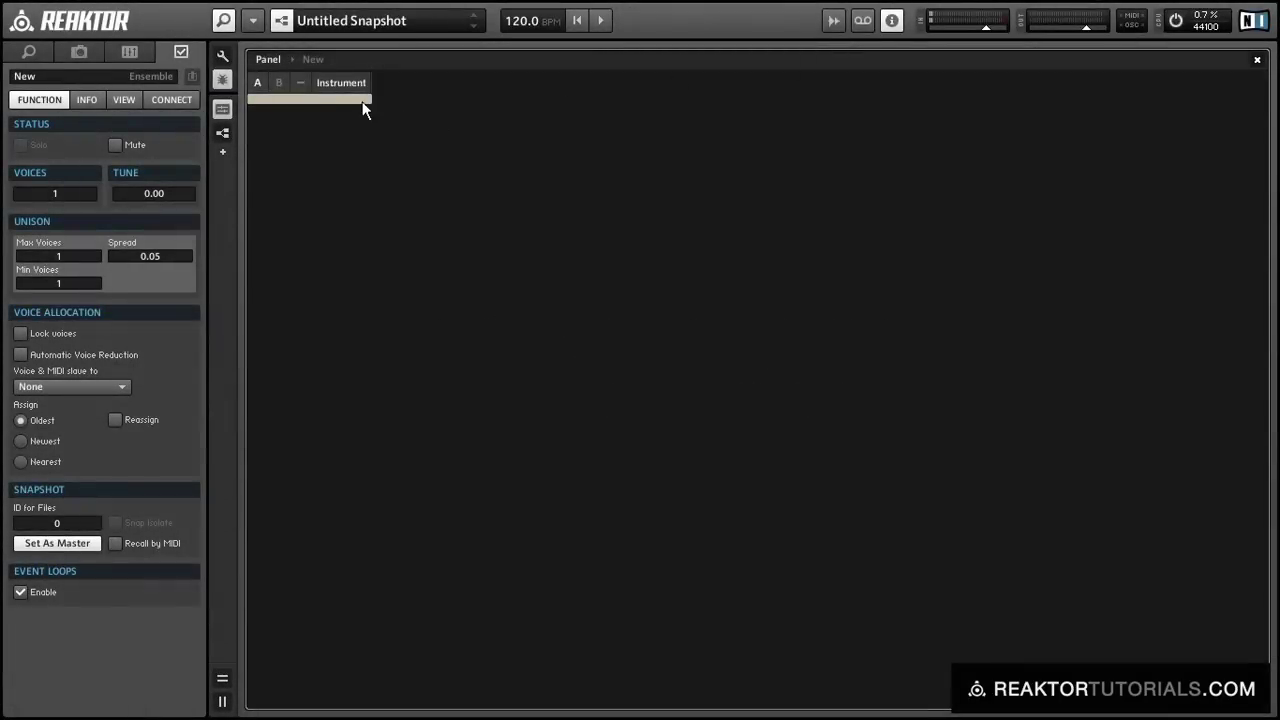
Insert a 1in1out Macro into the instrument structure, place it near the L input, and open it.
{"action": "left_click", "coordinate": [319, 100]}
{"action": "double_click", "coordinate": [319, 100]}
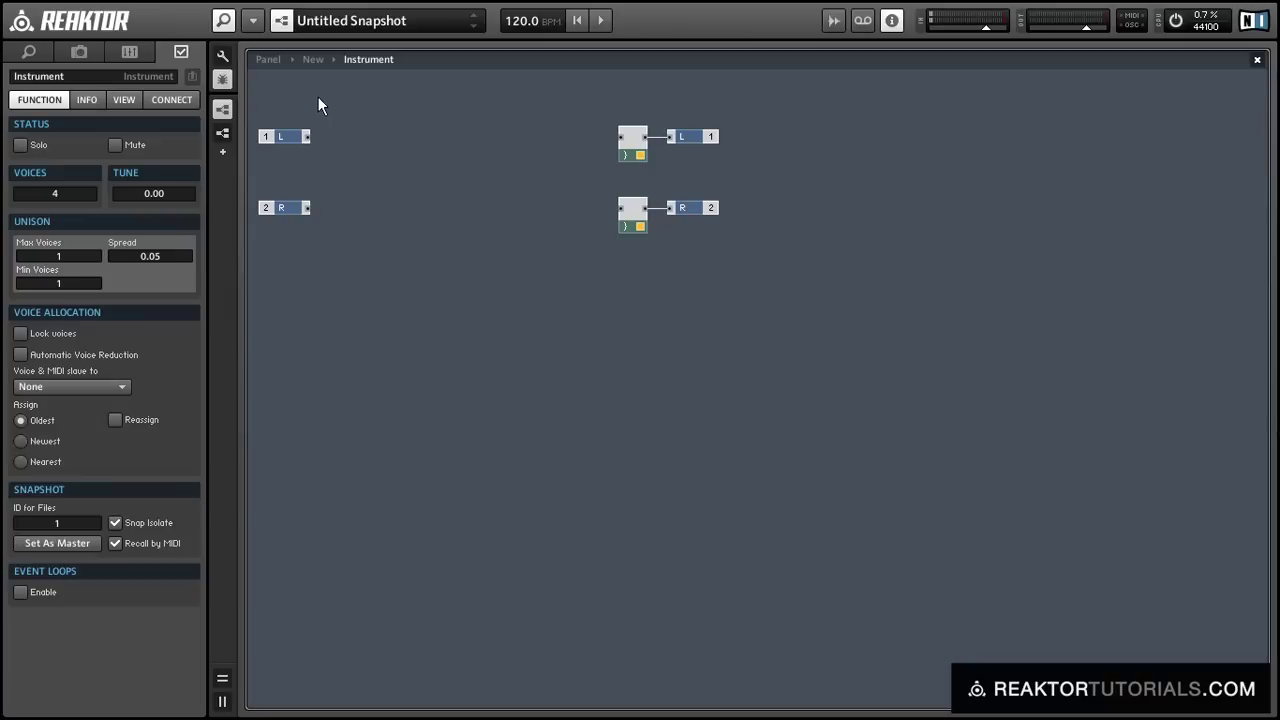
{"action": "double_click", "coordinate": [500, 261]}
{"action": "type", "text": "m"}
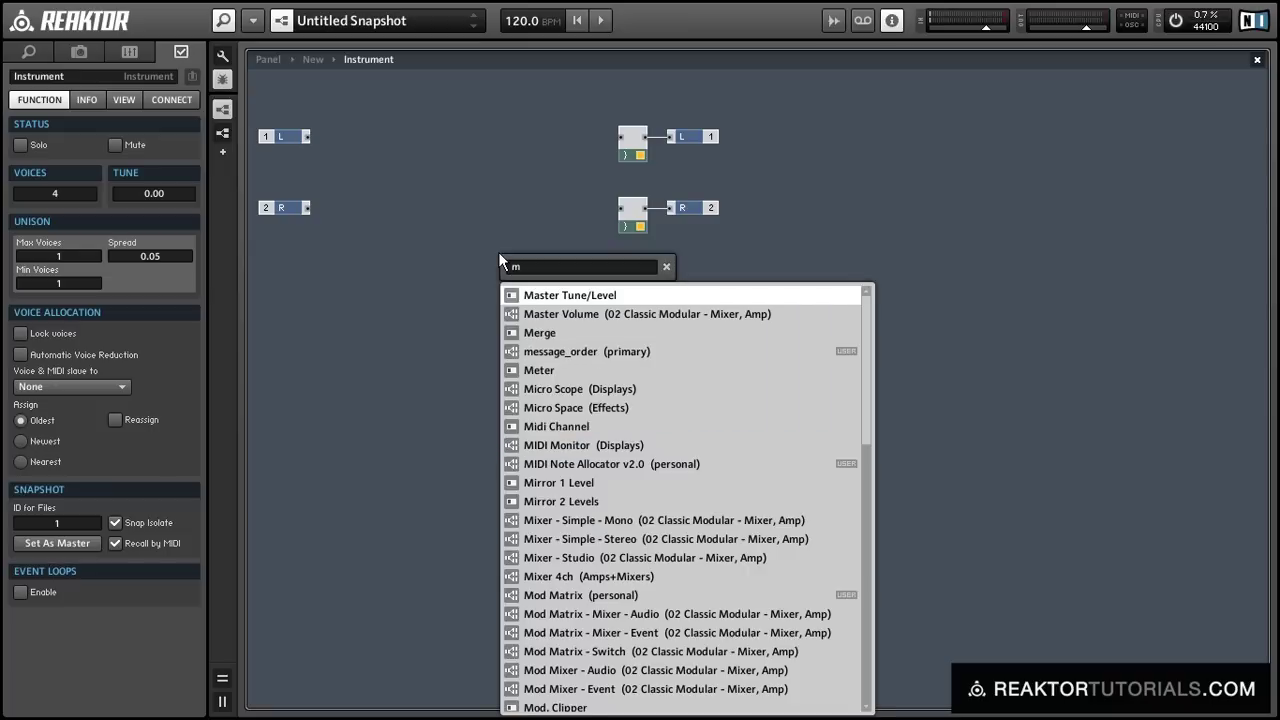
{"action": "type", "text": "acro"}
{"action": "key", "text": "Return"}
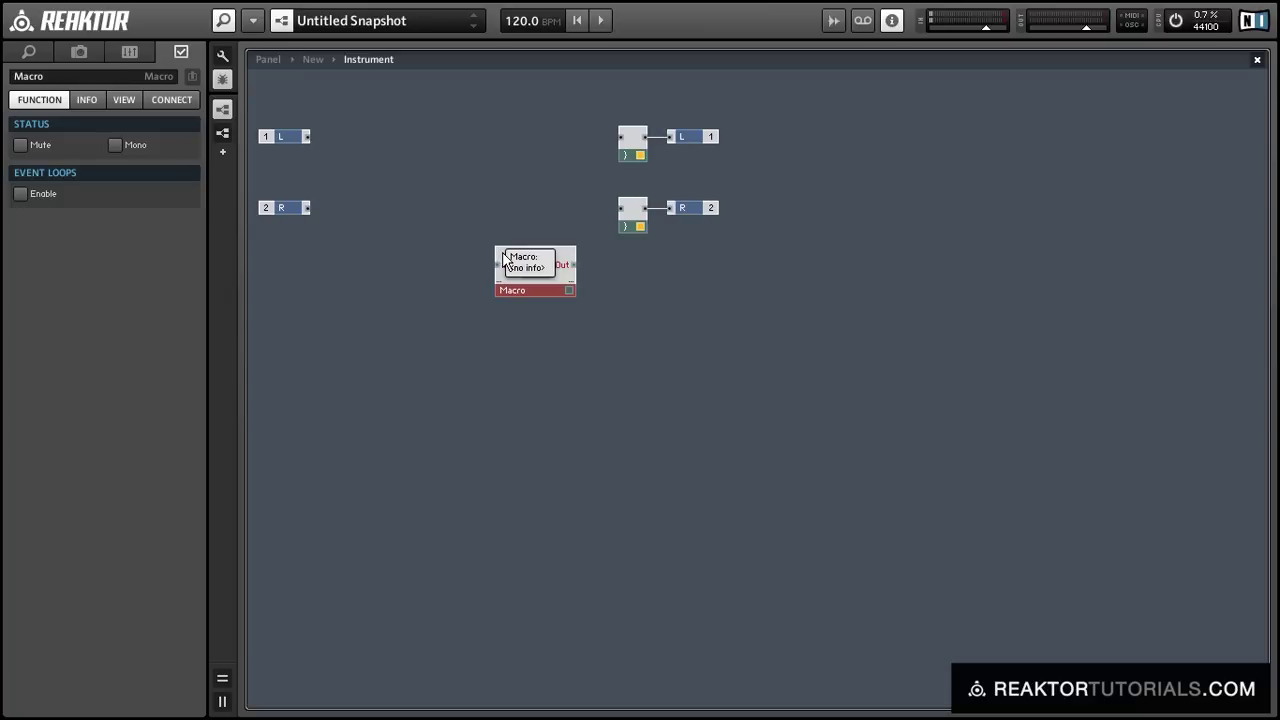
{"action": "left_click_drag", "start_coordinate": [538, 274], "coordinate": [433, 165]}
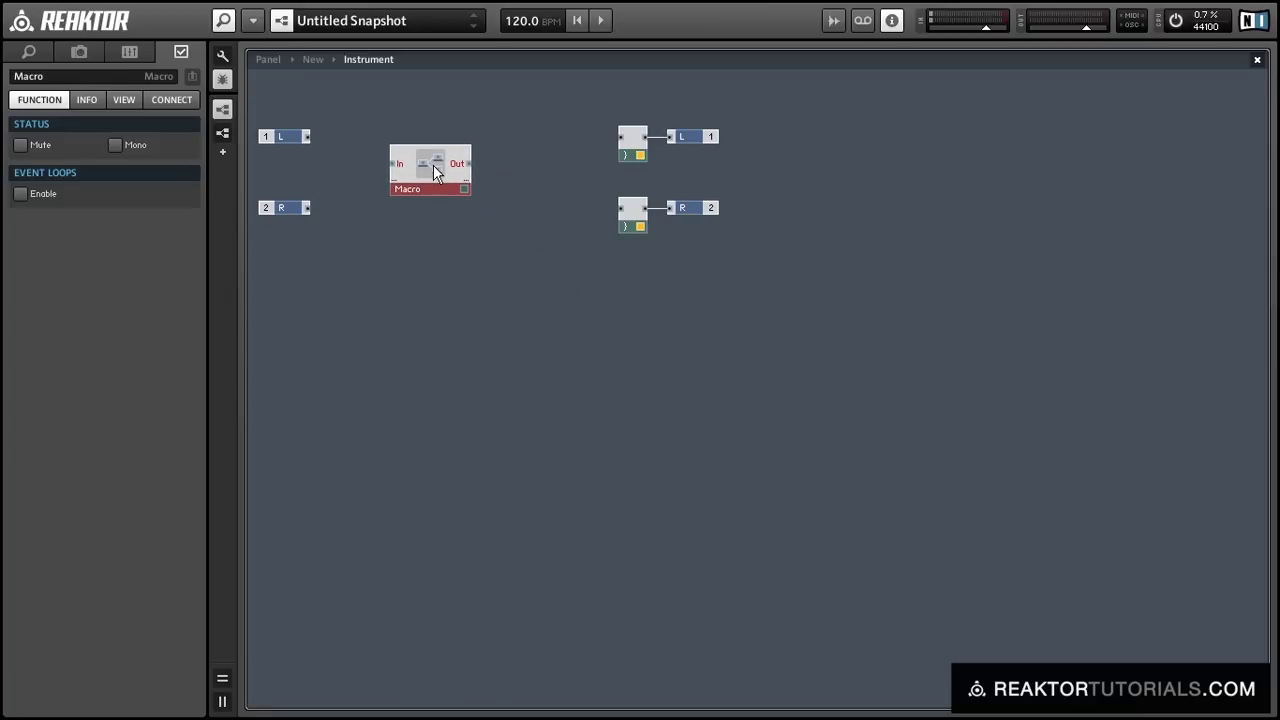
{"action": "double_click", "coordinate": [433, 165]}
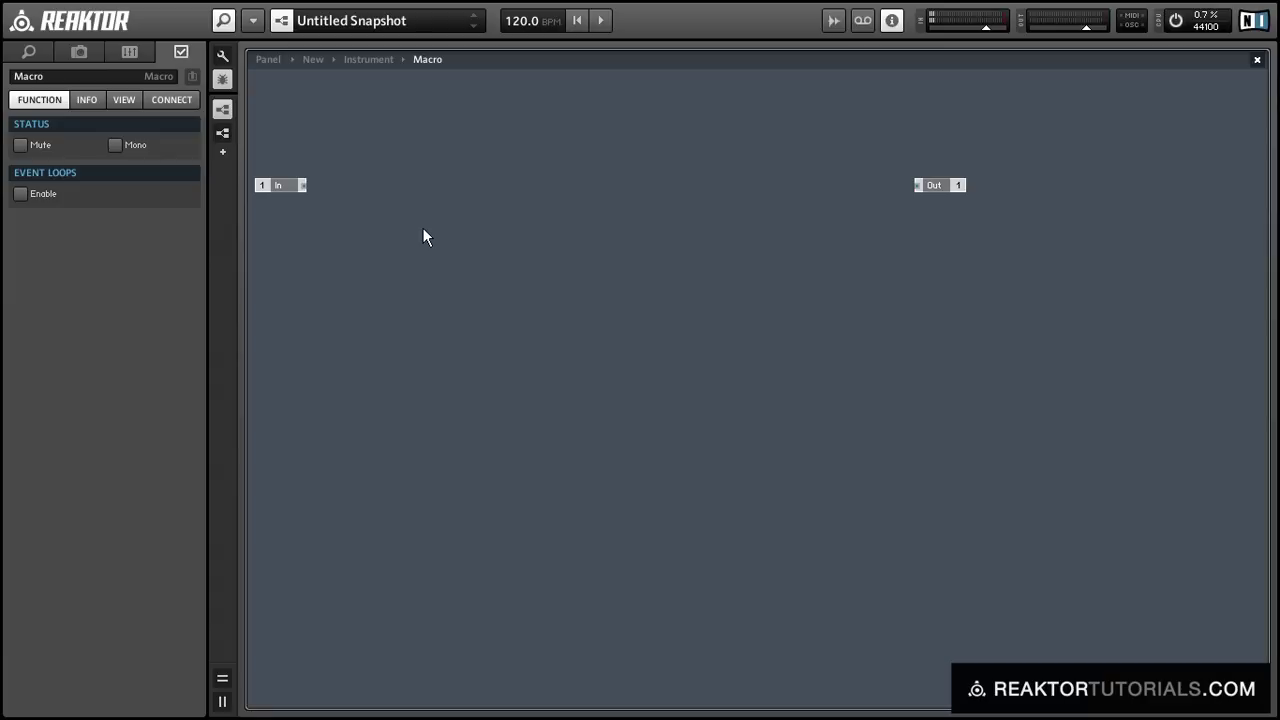
{"action": "right_click", "coordinate": [423, 229]}
{"action": "key", "text": "Escape"}
Insert a Button module named 1 and position it near the In port.
{"action": "double_click", "coordinate": [423, 229]}
{"action": "type", "text": "buto"}
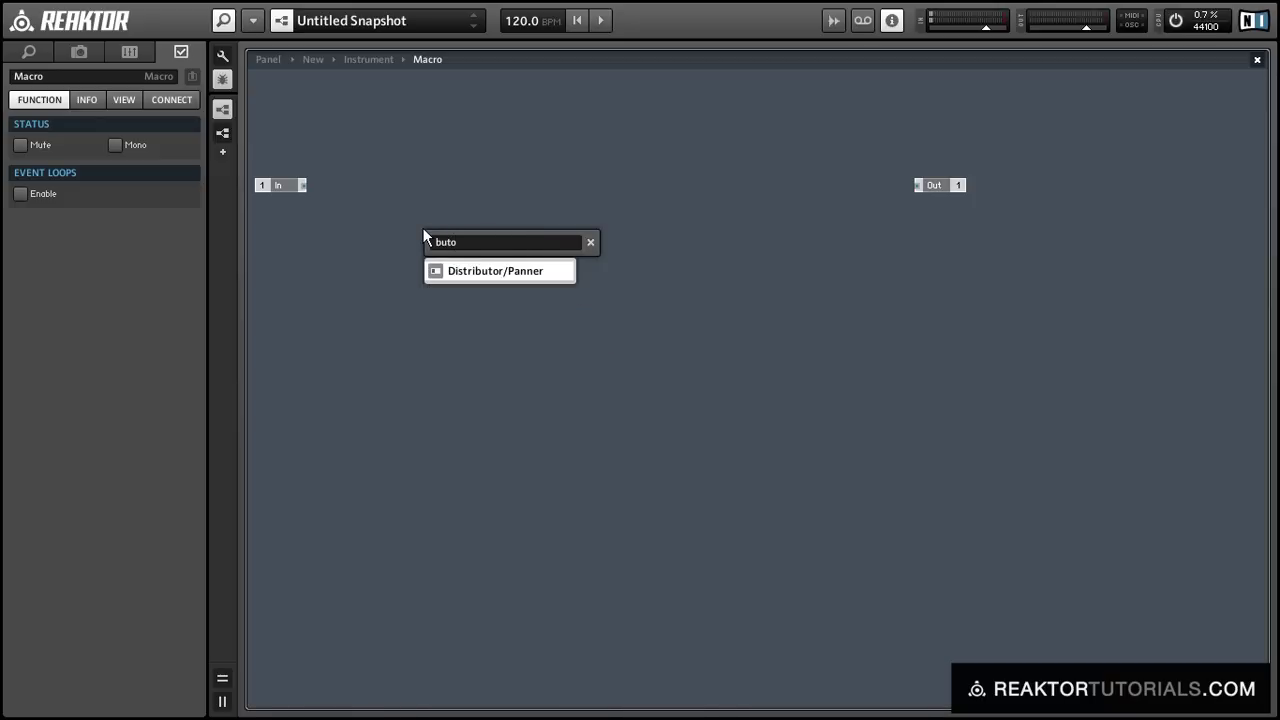
{"action": "key", "text": "BackSpace"}
{"action": "type", "text": "t"}
{"action": "key", "text": "Return"}
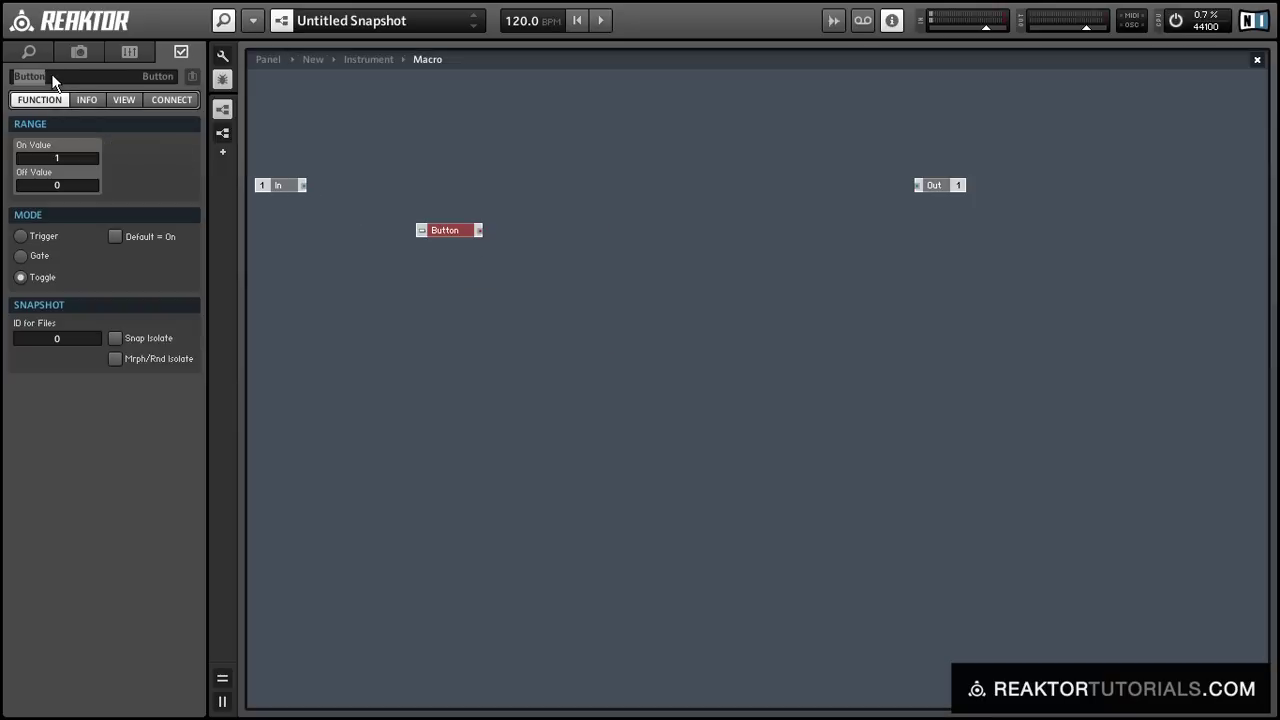
{"action": "type", "text": "1"}
{"action": "left_click", "coordinate": [314, 245]}
{"action": "left_click_drag", "start_coordinate": [423, 229], "coordinate": [405, 161]}
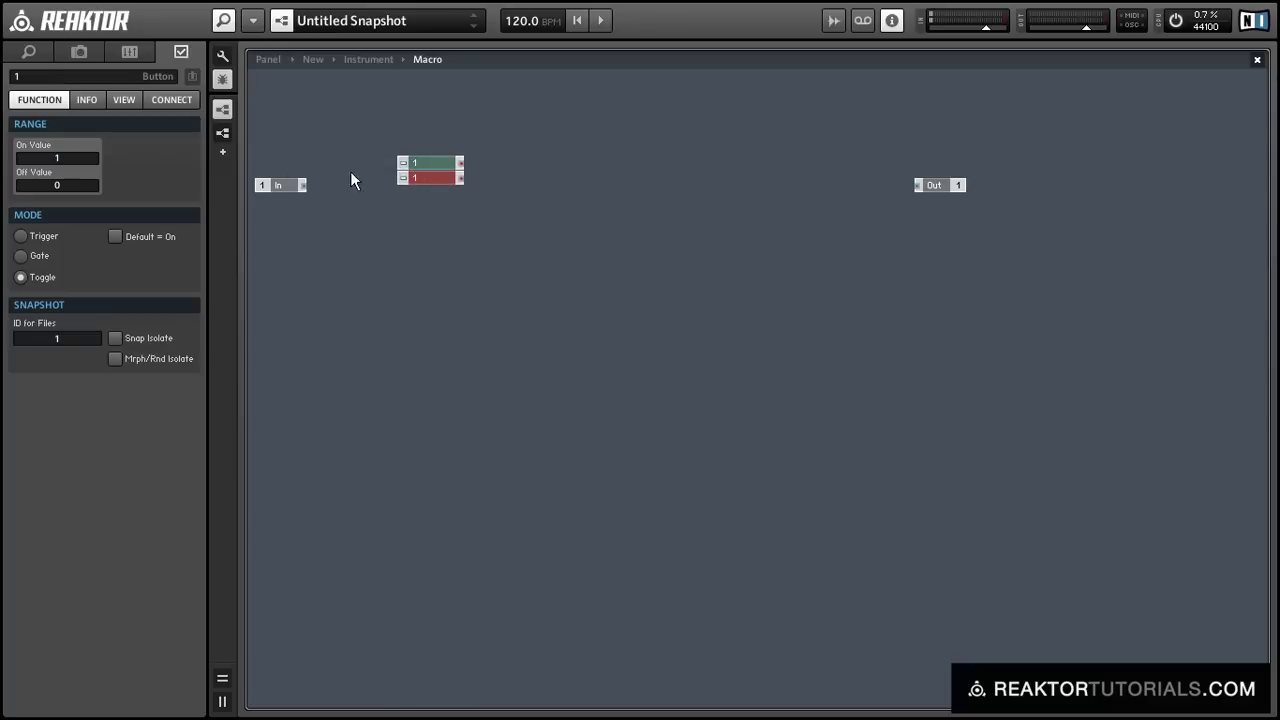
Give the second button the name 2 and an On value of 2.
{"action": "double_click", "coordinate": [62, 158]}
{"action": "type", "text": "2"}
{"action": "key", "text": "Return"}
{"action": "type", "text": "2"}
{"action": "key", "text": "Return"}
{"action": "left_click", "coordinate": [373, 132]}
Duplicate the buttons and name the third and fourth copies 4 and 8.
{"action": "left_click_drag", "start_coordinate": [428, 174], "coordinate": [376, 187]}
{"action": "key", "text": "ctrl+d"}
{"action": "left_click", "coordinate": [44, 74]}
{"action": "type", "text": "4"}
{"action": "key", "text": "Return"}
{"action": "left_click", "coordinate": [387, 200]}
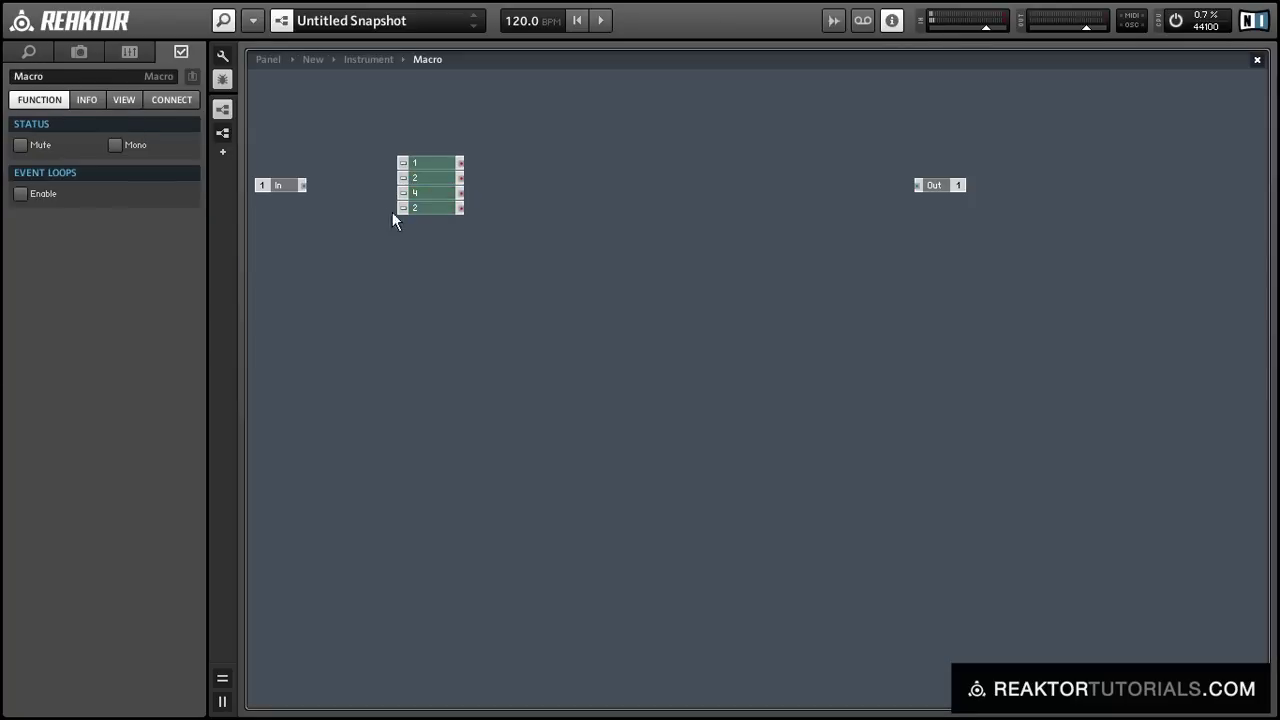
{"action": "left_click", "coordinate": [404, 207]}
{"action": "left_click", "coordinate": [22, 158]}
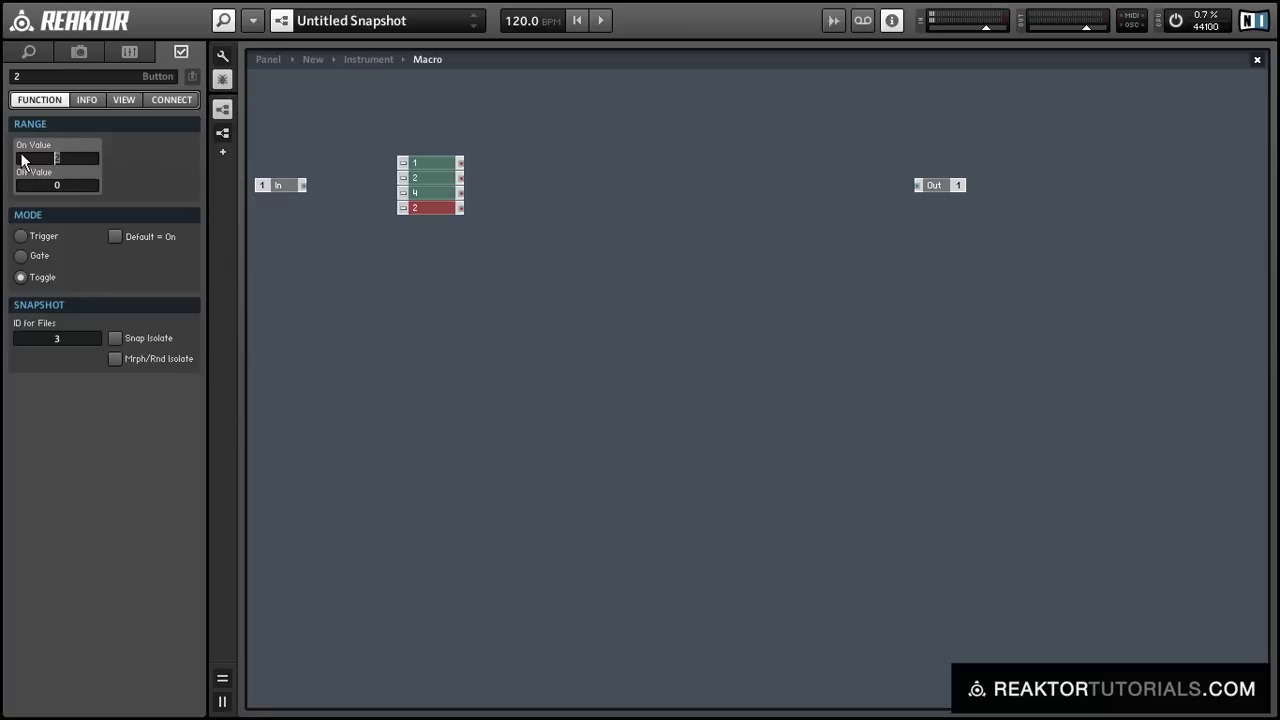
{"action": "left_click", "coordinate": [75, 80]}
{"action": "type", "text": "8"}
{"action": "left_click", "coordinate": [348, 168]}
Copy the four-button stack below the original and set its first button to name and On value 16.
{"action": "left_click_drag", "start_coordinate": [348, 168], "coordinate": [437, 270]}
{"action": "left_click", "coordinate": [436, 284]}
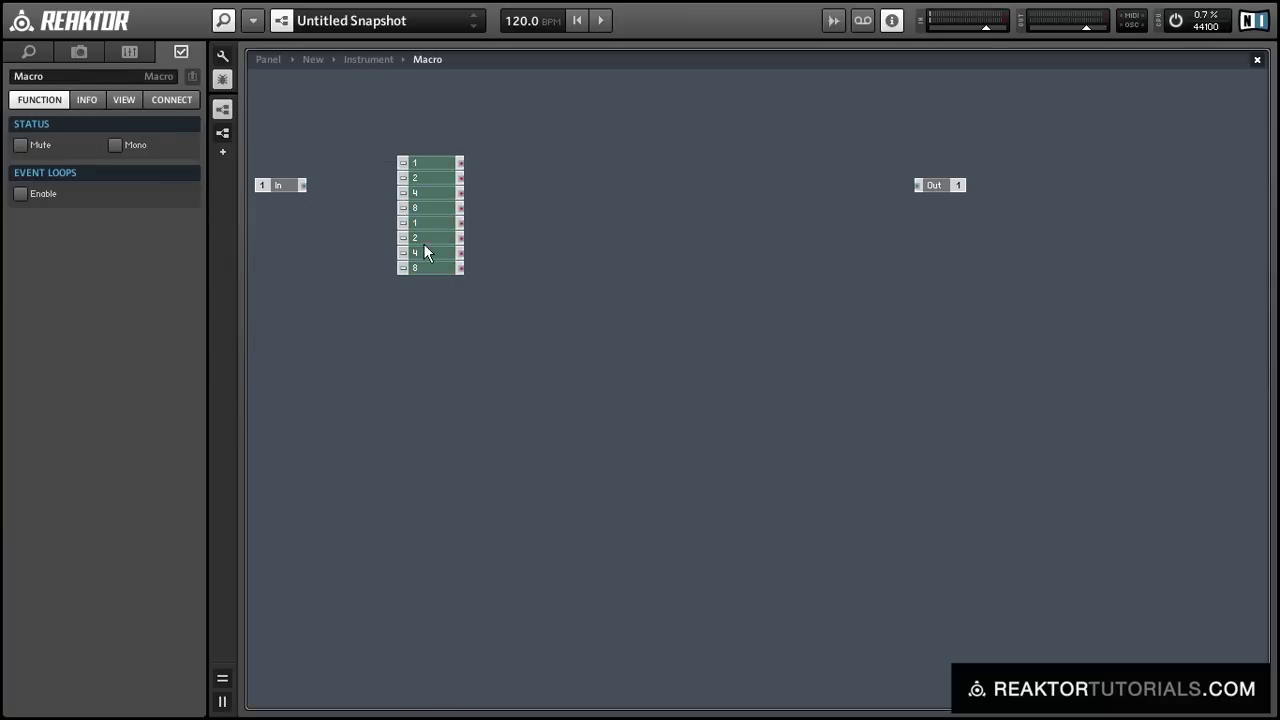
{"action": "left_click", "coordinate": [424, 223]}
{"action": "left_click", "coordinate": [33, 76]}
{"action": "type", "text": "16"}
{"action": "left_click", "coordinate": [416, 237]}
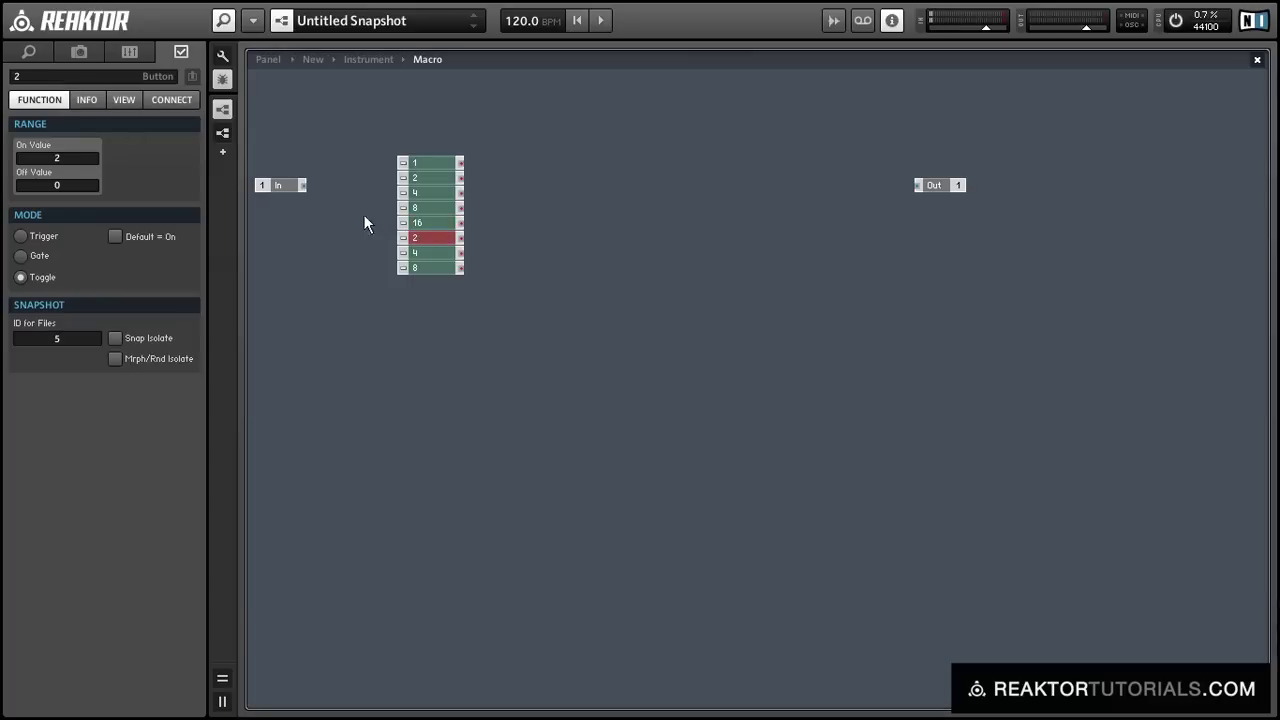
{"action": "left_click", "coordinate": [12, 78]}
{"action": "left_click", "coordinate": [420, 222]}
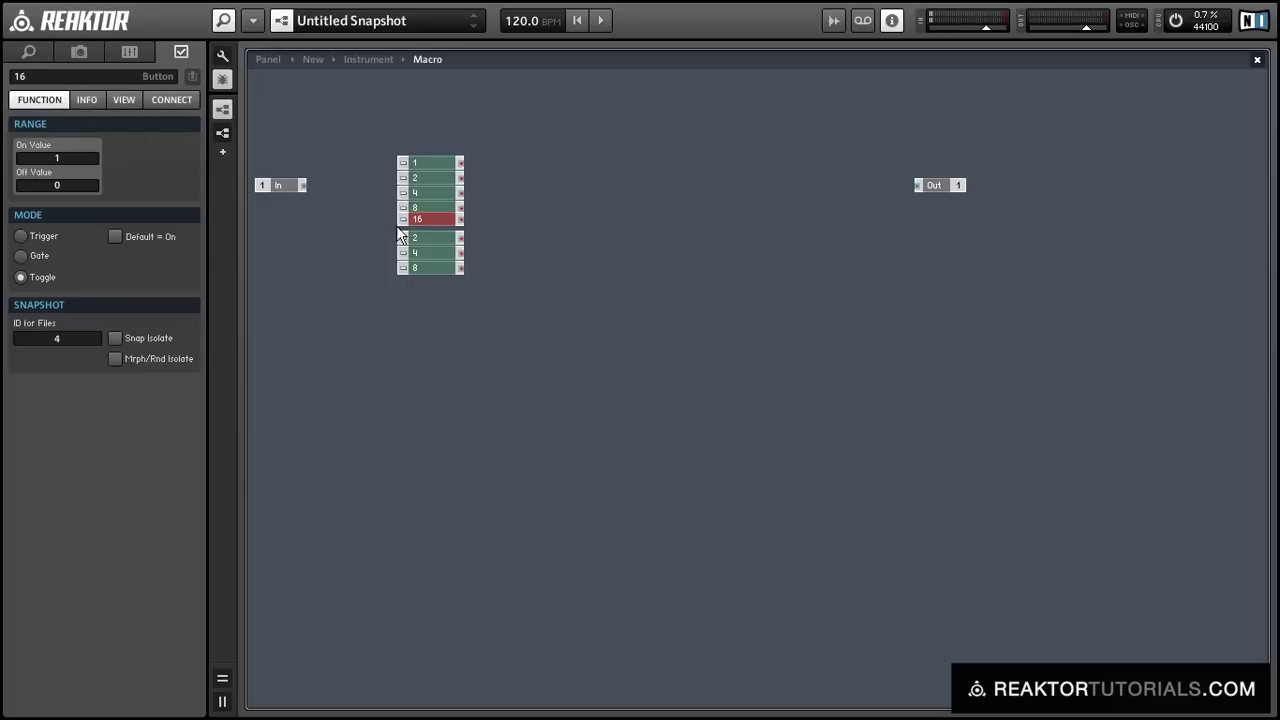
{"action": "left_click", "coordinate": [57, 158]}
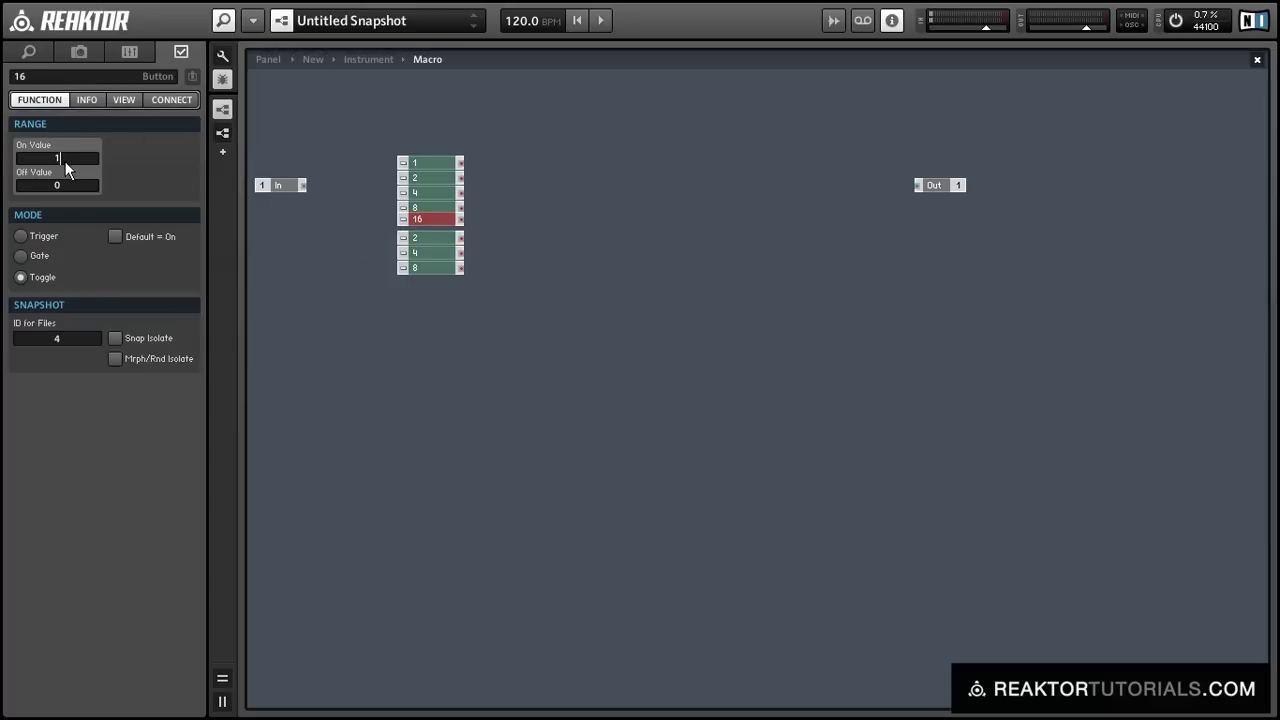
{"action": "type", "text": "6"}
{"action": "key", "text": "Return"}
Set the next two copied buttons to 32 and 64, both name and On value.
{"action": "left_click", "coordinate": [429, 240]}
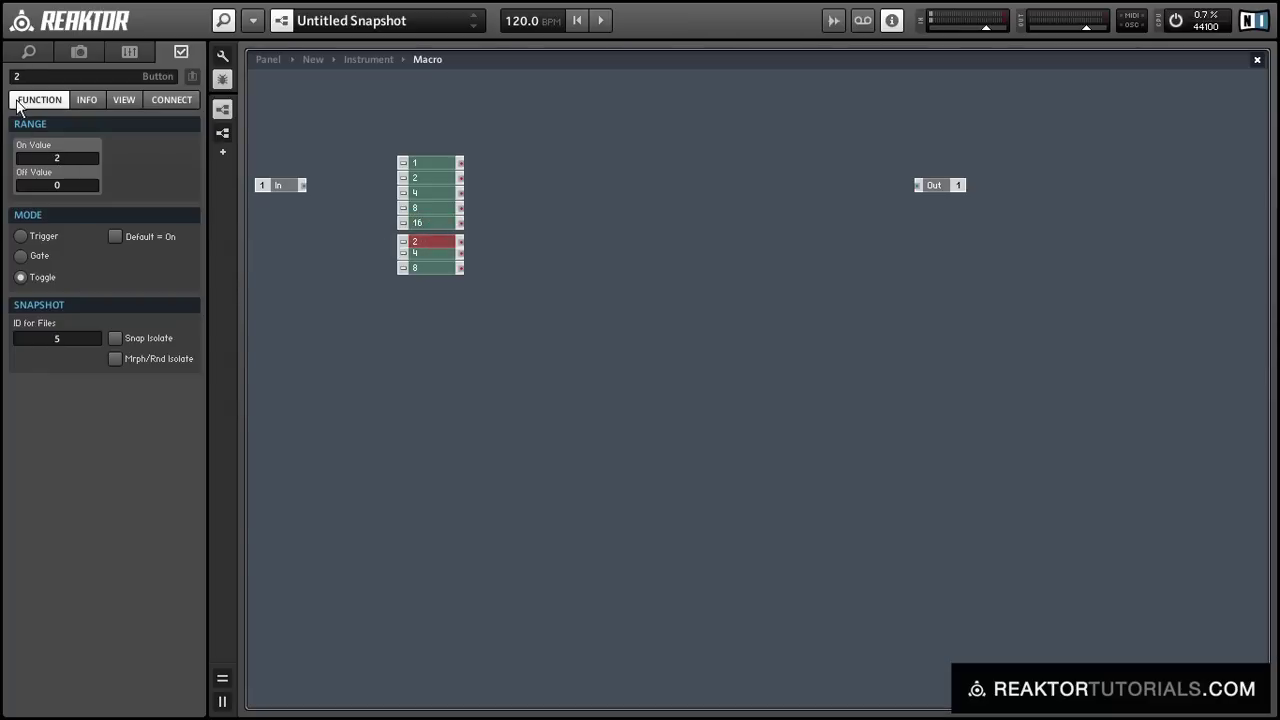
{"action": "type", "text": "32"}
{"action": "left_click", "coordinate": [34, 158]}
{"action": "left_click_drag", "start_coordinate": [434, 245], "coordinate": [434, 237]}
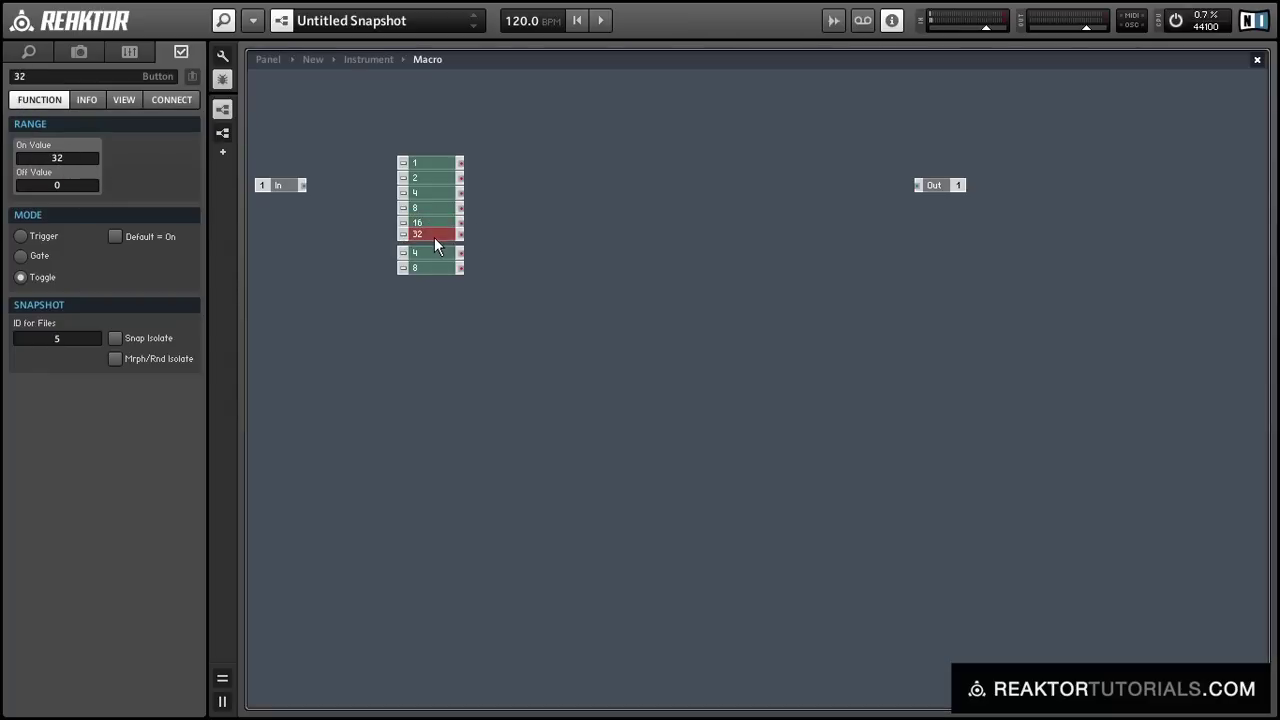
{"action": "left_click", "coordinate": [435, 251]}
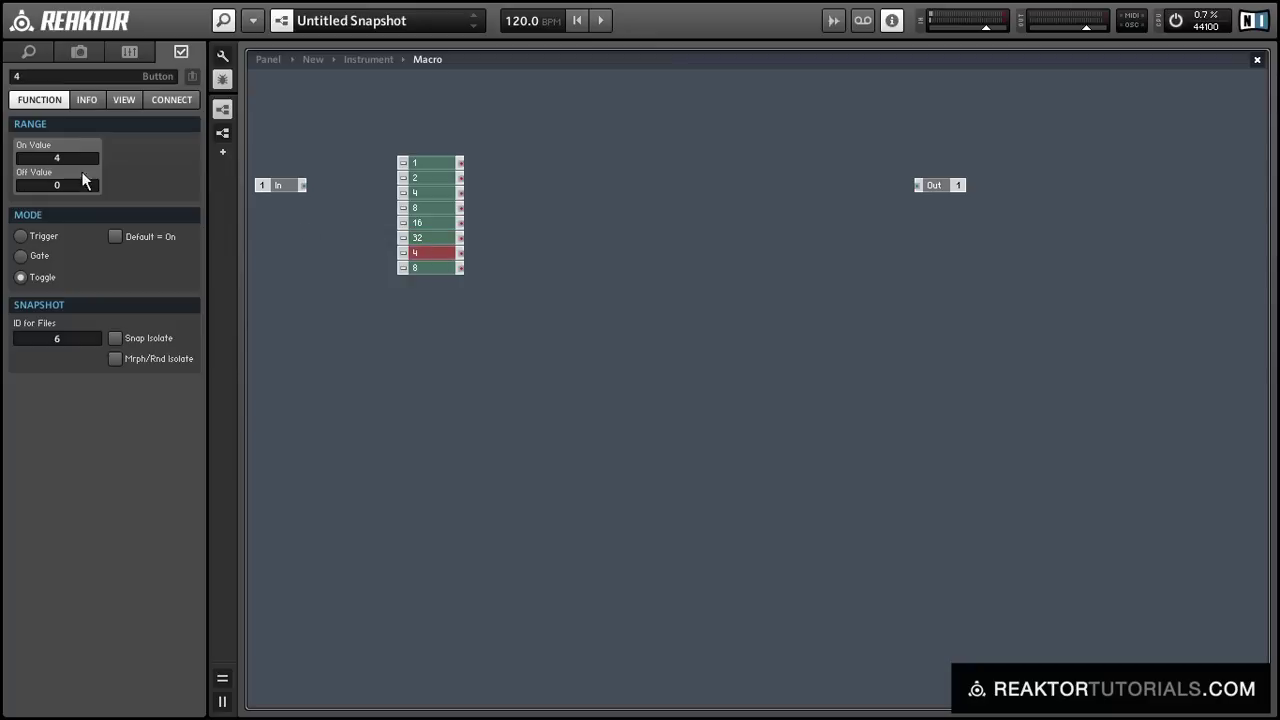
{"action": "type", "text": "6"}
{"action": "left_click", "coordinate": [22, 76]}
{"action": "type", "text": "6"}
Give the bottom button the name 128 and On value 128.
{"action": "left_click", "coordinate": [432, 268]}
{"action": "left_click", "coordinate": [29, 160]}
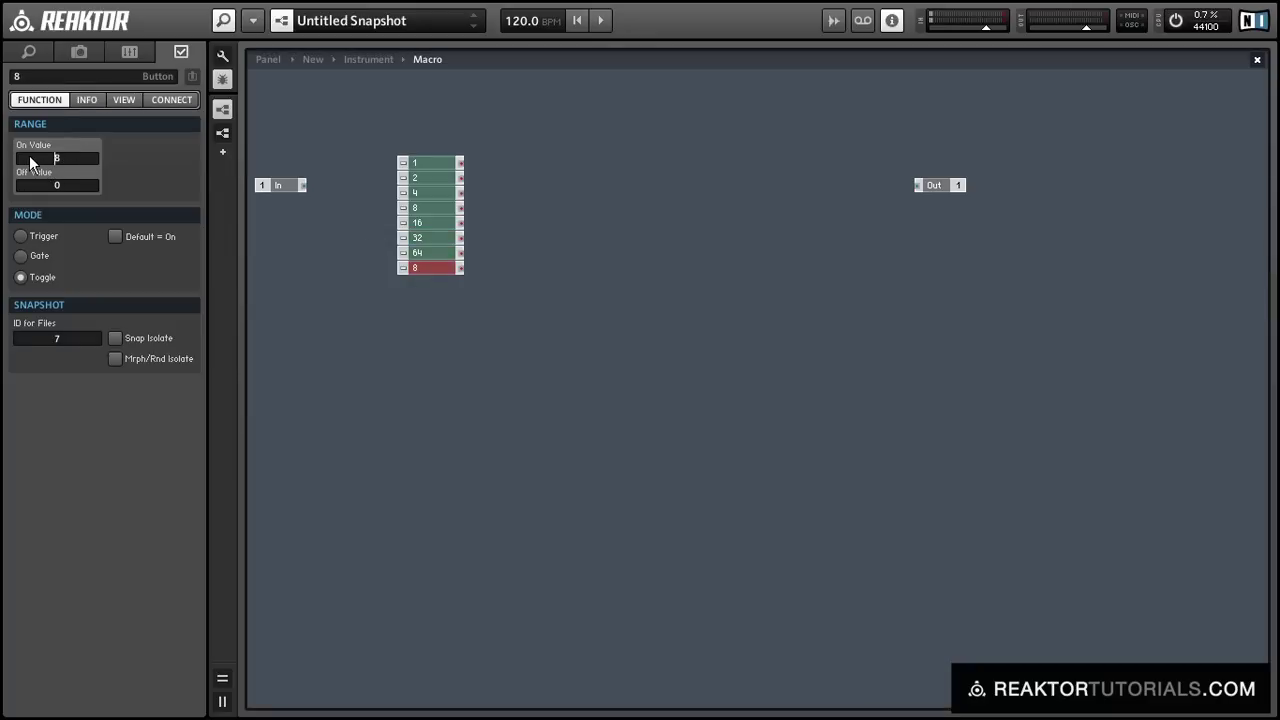
{"action": "type", "text": "12"}
{"action": "left_click", "coordinate": [15, 78]}
{"action": "type", "text": "12"}
{"action": "left_click", "coordinate": [591, 312]}
Insert an Add module and wire all eight button outputs into it.
{"action": "double_click", "coordinate": [591, 312]}
{"action": "type", "text": "+"}
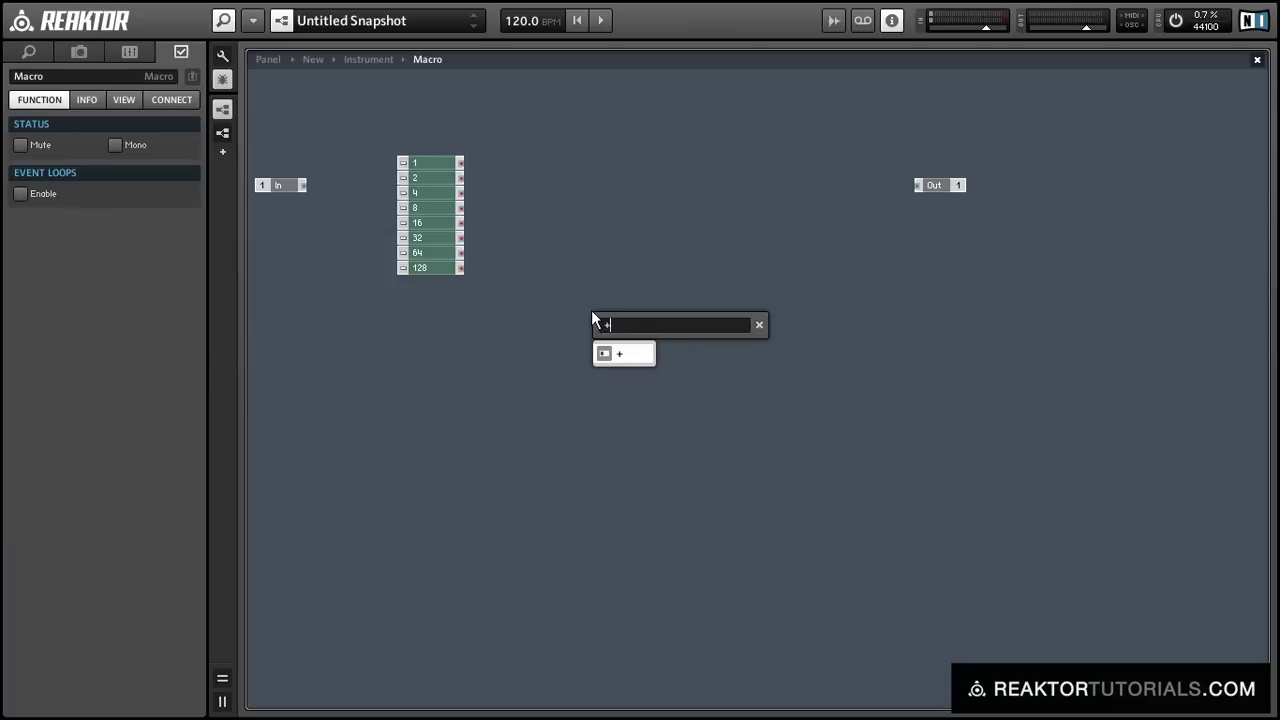
{"action": "key", "text": "Return"}
{"action": "left_click_drag", "start_coordinate": [591, 318], "coordinate": [487, 204]}
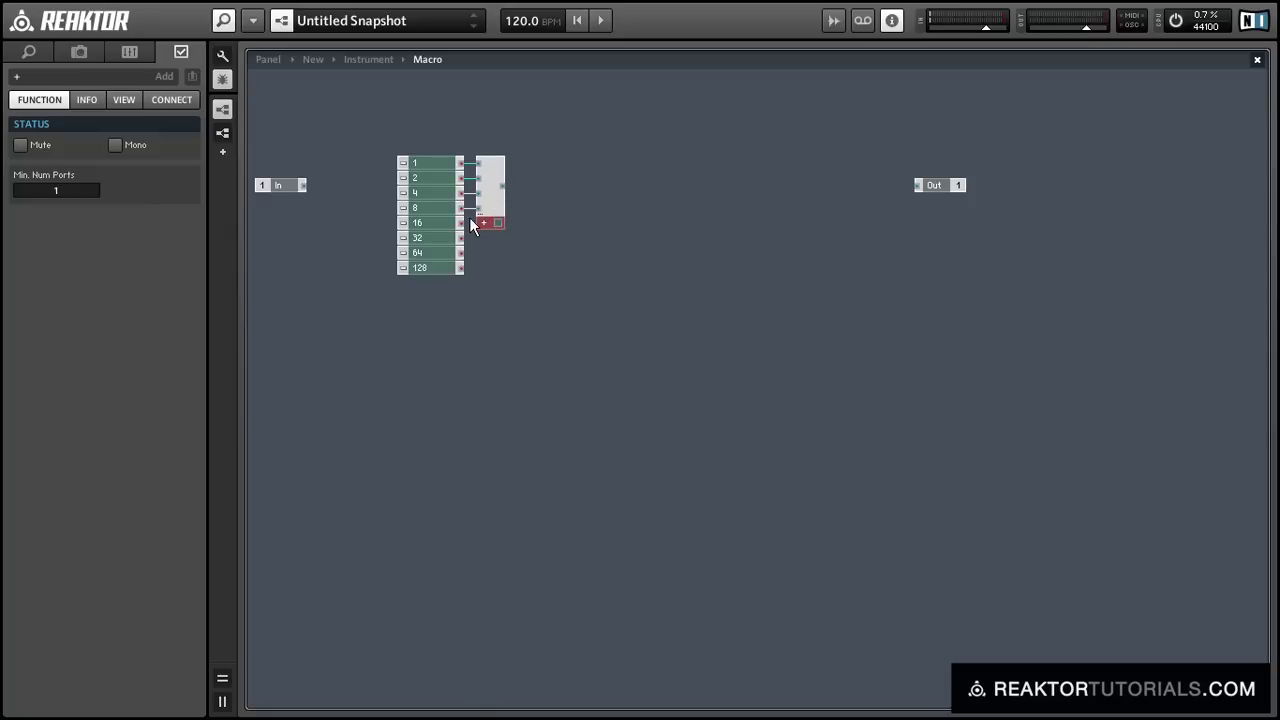
{"action": "left_click_drag", "start_coordinate": [459, 241], "coordinate": [478, 268]}
{"action": "left_click", "coordinate": [537, 286]}
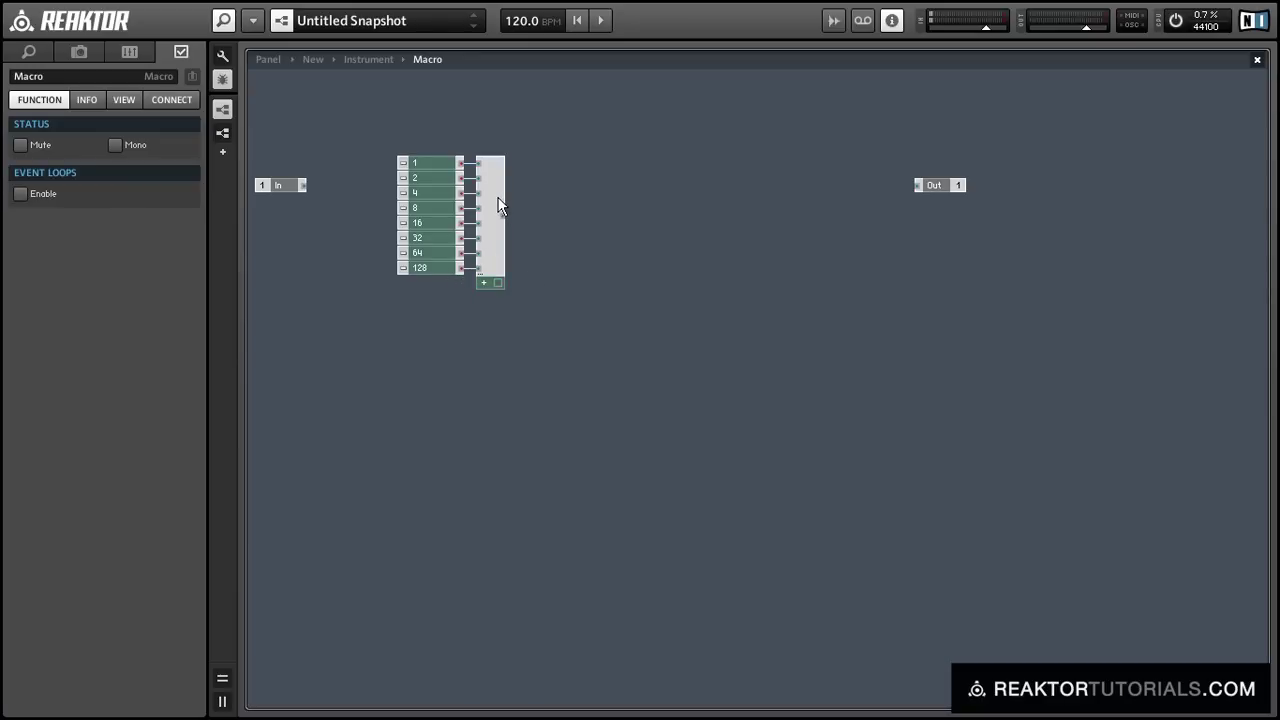
Add a Numeric Readout fed by the Add output, set it Always Active, and place it beside Add.
{"action": "double_click", "coordinate": [594, 222]}
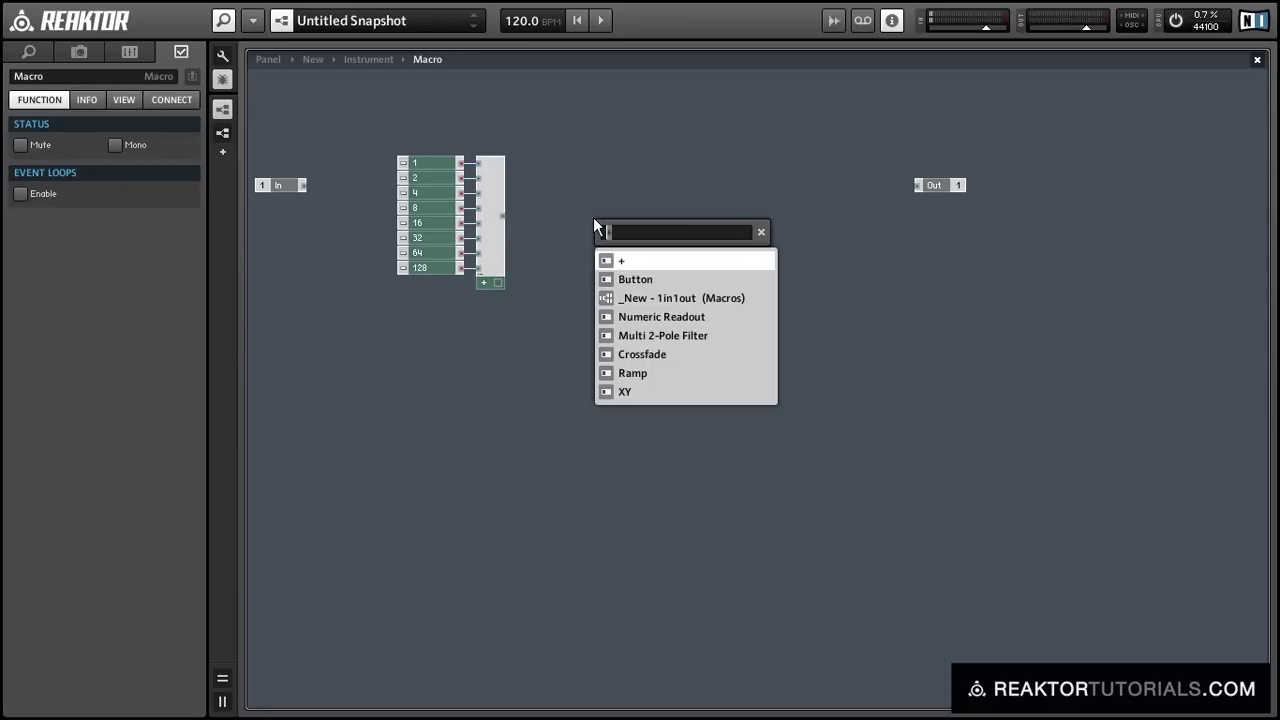
{"action": "type", "text": "num"}
{"action": "key", "text": "Down"}
{"action": "key", "text": "Return"}
{"action": "left_click_drag", "start_coordinate": [591, 219], "coordinate": [503, 216]}
{"action": "left_click", "coordinate": [165, 148]}
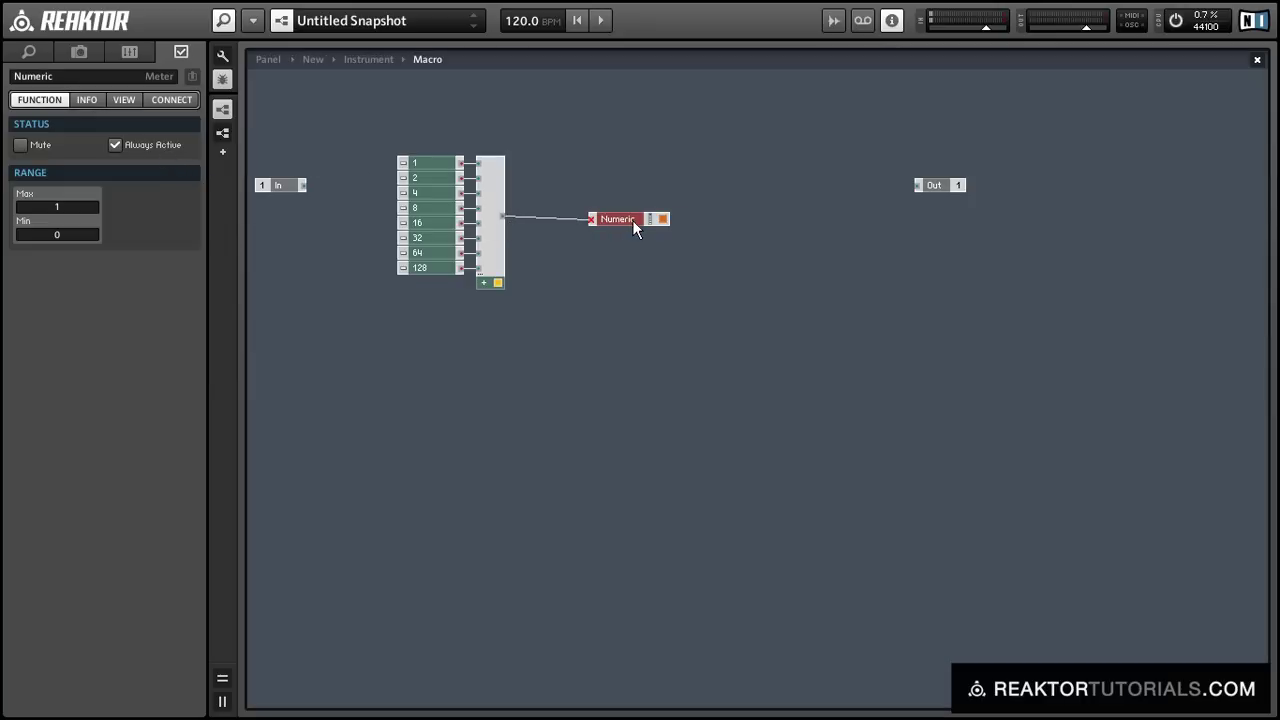
{"action": "left_click_drag", "start_coordinate": [631, 220], "coordinate": [564, 216]}
{"action": "left_click", "coordinate": [488, 280]}
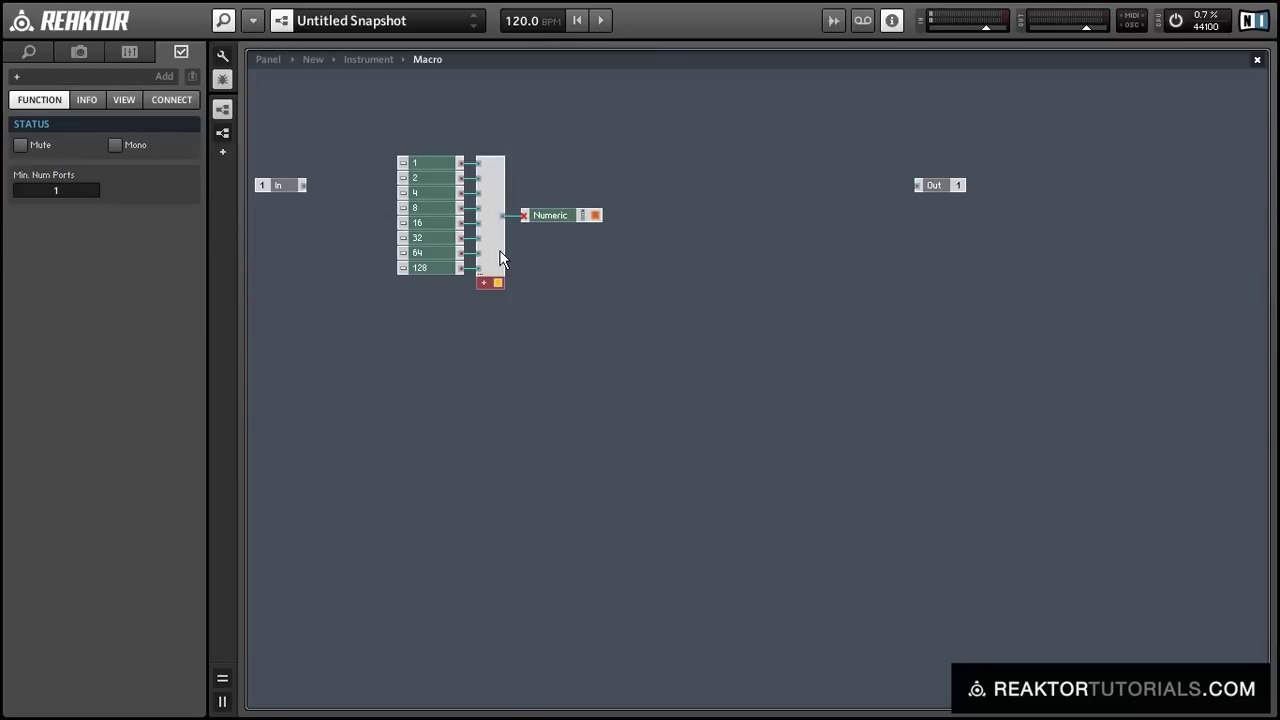
On the panel in edit mode, pull the 64, 32 and 16 buttons out of the stack into a row.
{"action": "left_click", "coordinate": [262, 60]}
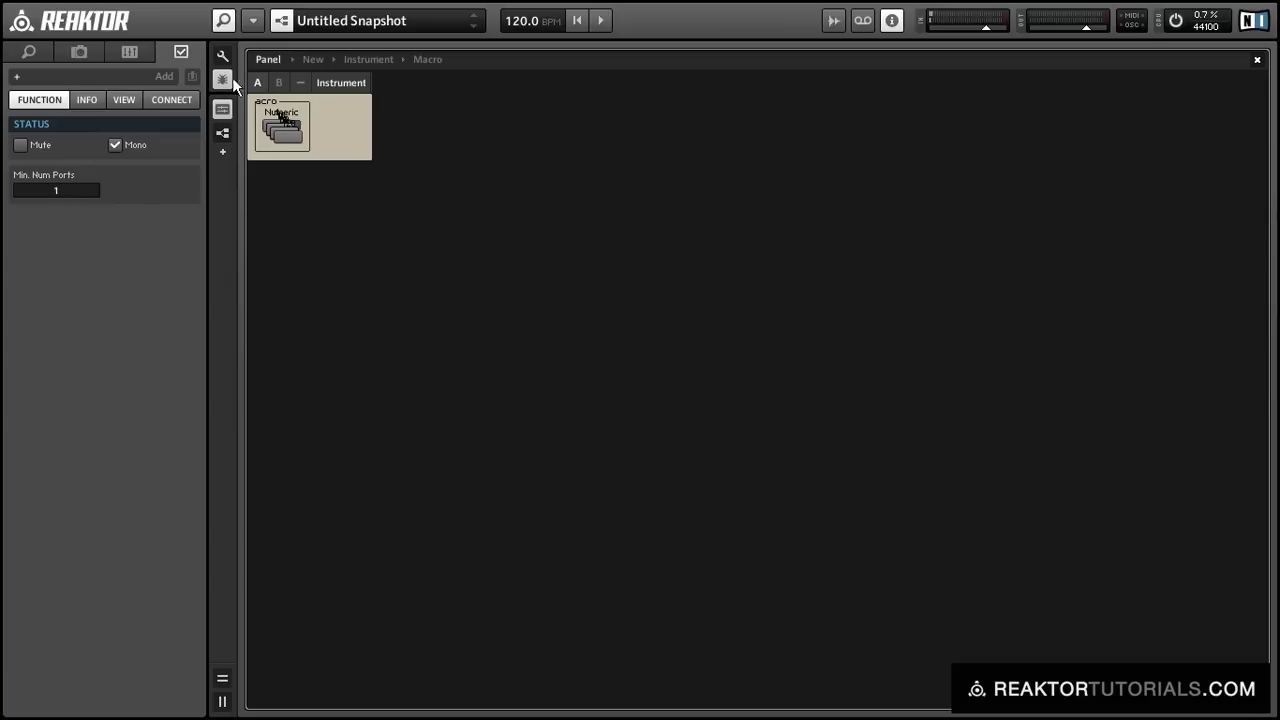
{"action": "left_click", "coordinate": [219, 58]}
{"action": "left_click", "coordinate": [290, 143]}
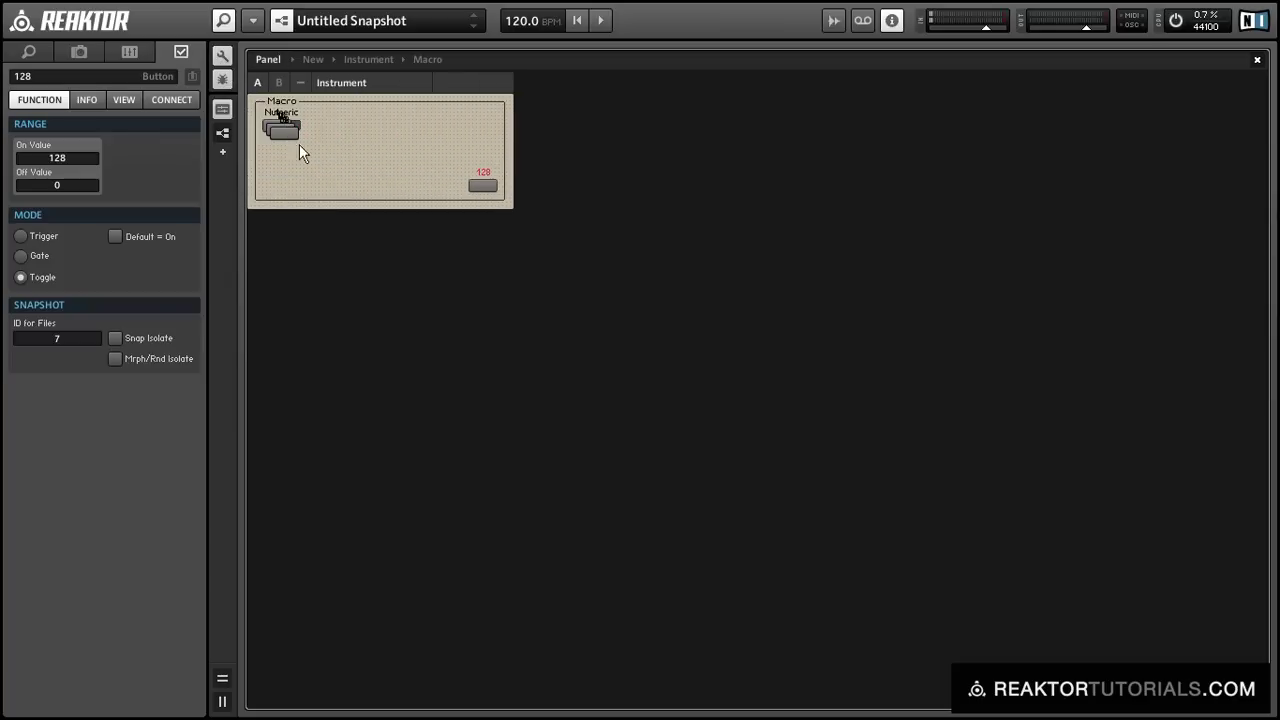
{"action": "left_click_drag", "start_coordinate": [286, 141], "coordinate": [410, 184]}
{"action": "left_click", "coordinate": [278, 130]}
{"action": "left_click_drag", "start_coordinate": [278, 127], "coordinate": [379, 184]}
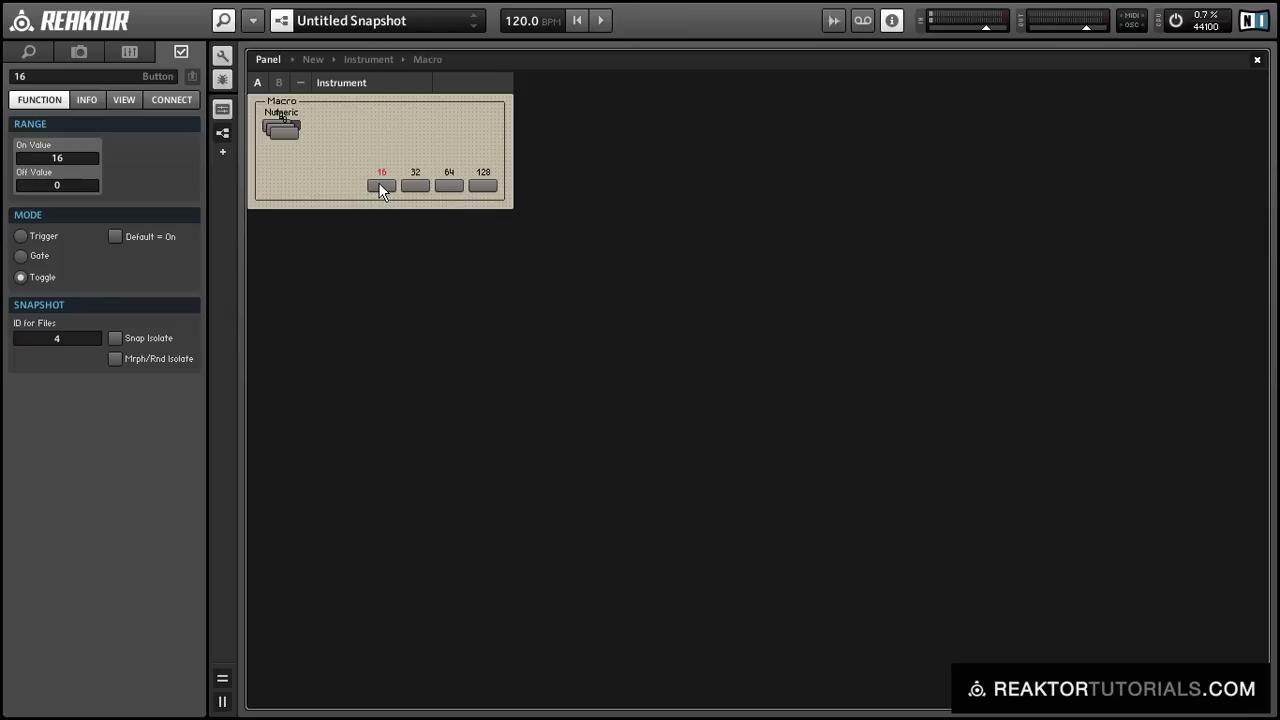
Place the 8, 4, 2 and 1 buttons leftward in the row and move the Numeric meter right of 128.
{"action": "left_click_drag", "start_coordinate": [293, 142], "coordinate": [357, 185]}
{"action": "left_click_drag", "start_coordinate": [280, 130], "coordinate": [308, 185]}
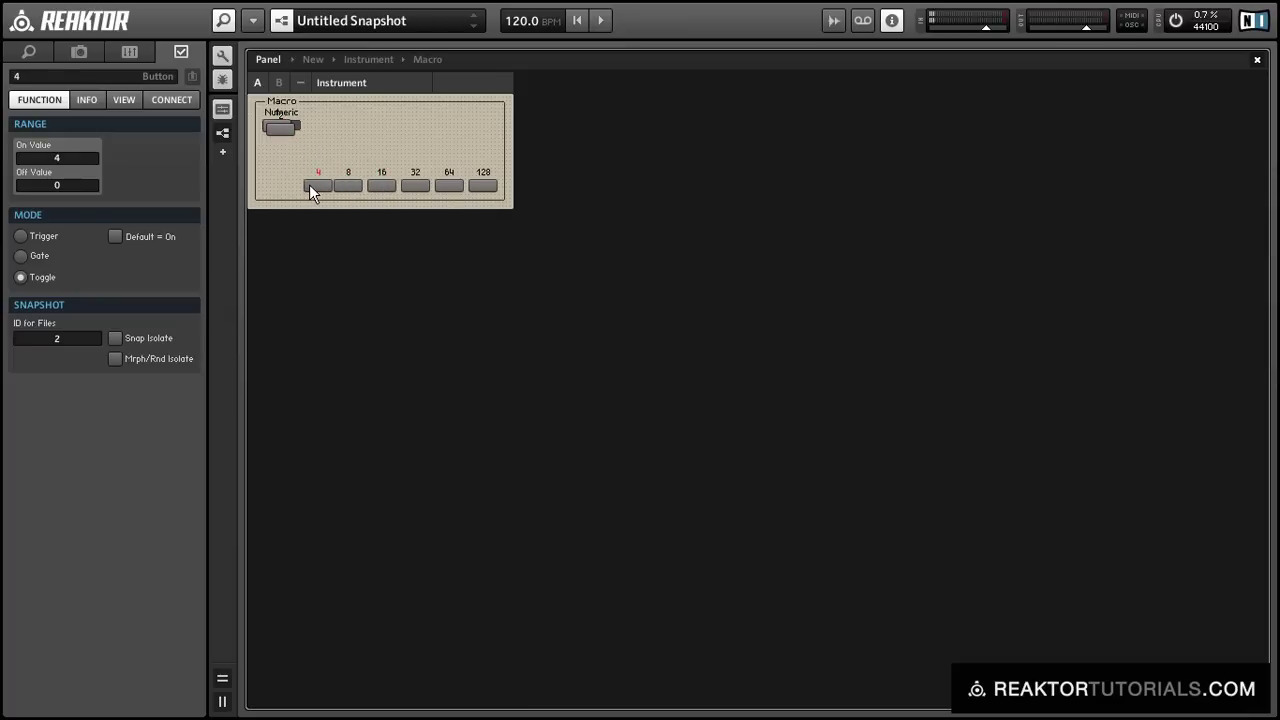
{"action": "left_click_drag", "start_coordinate": [290, 124], "coordinate": [285, 176]}
{"action": "left_click_drag", "start_coordinate": [284, 128], "coordinate": [256, 183]}
{"action": "left_click_drag", "start_coordinate": [322, 121], "coordinate": [557, 183]}
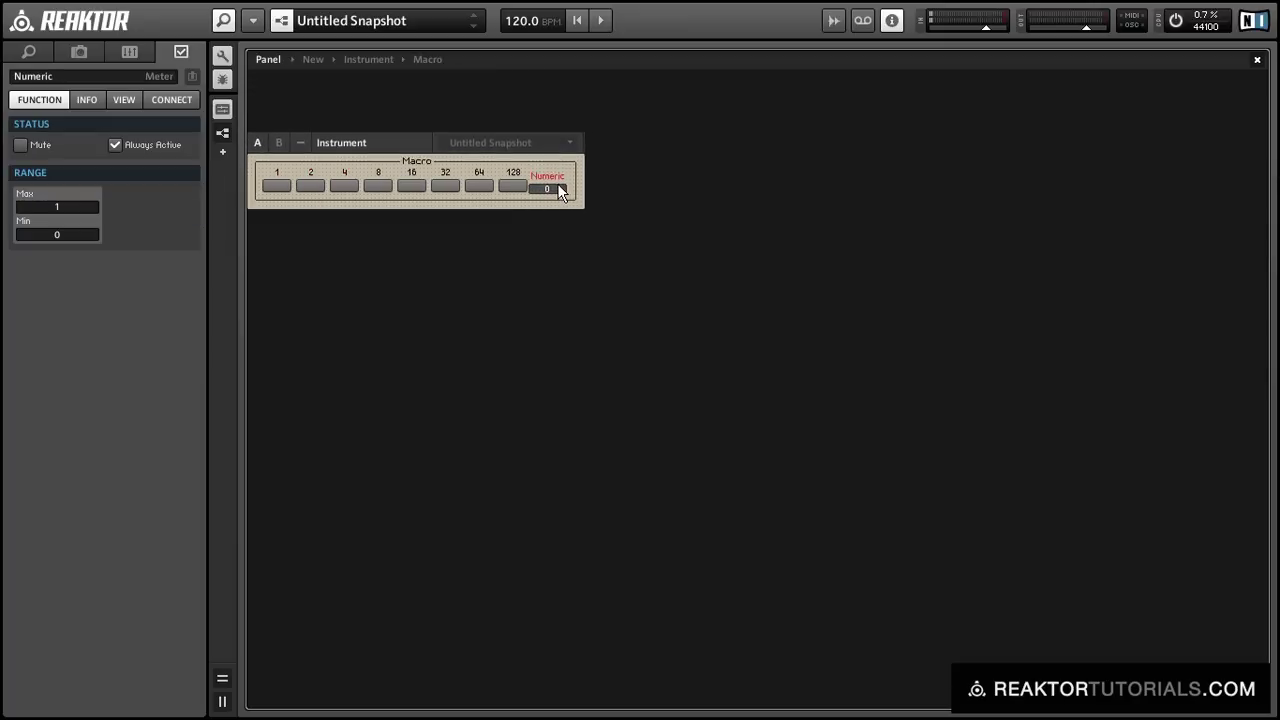
Exit panel edit mode and toggle bits 1 to 16 in combinations, ending with only 16 on.
{"action": "left_click", "coordinate": [223, 56]}
{"action": "left_click", "coordinate": [280, 127]}
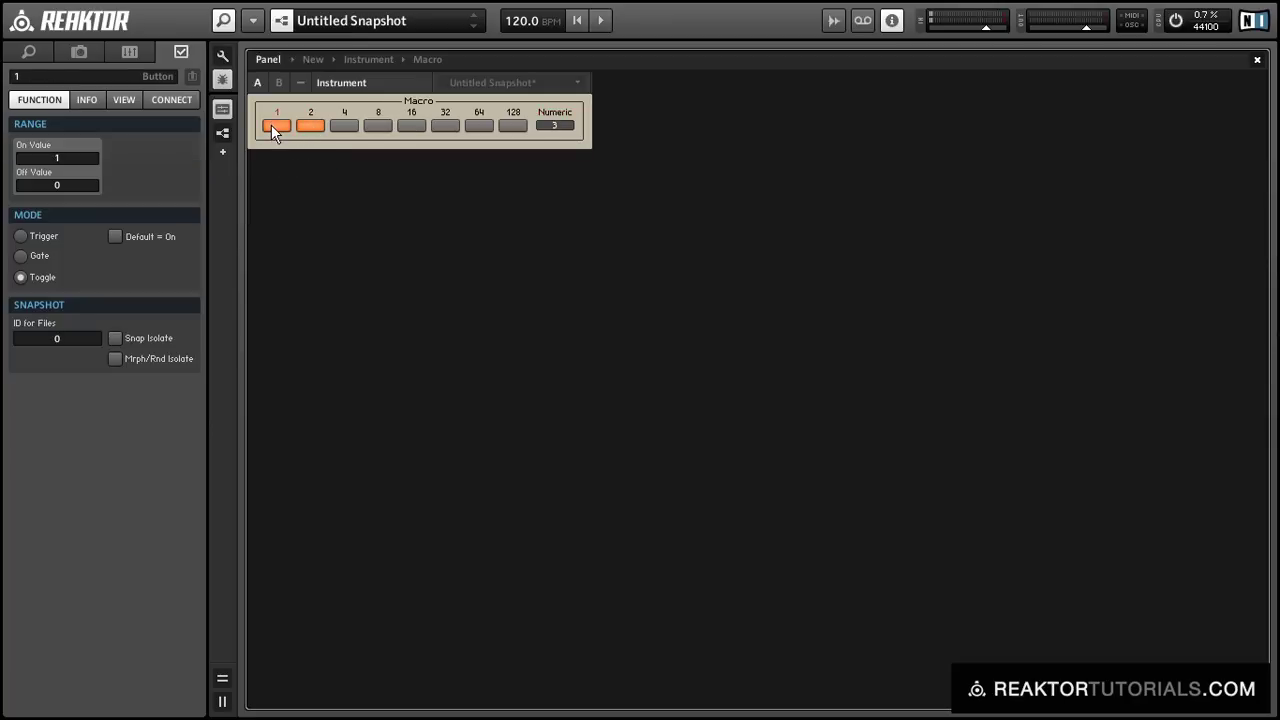
{"action": "left_click", "coordinate": [273, 126]}
{"action": "left_click", "coordinate": [312, 125]}
{"action": "left_click", "coordinate": [340, 127]}
{"action": "left_click", "coordinate": [312, 126]}
{"action": "left_click", "coordinate": [273, 126]}
{"action": "left_click", "coordinate": [311, 126]}
{"action": "left_click", "coordinate": [376, 126]}
{"action": "left_click", "coordinate": [308, 127]}
{"action": "left_click", "coordinate": [277, 126]}
{"action": "left_click", "coordinate": [311, 128]}
{"action": "left_click", "coordinate": [347, 125]}
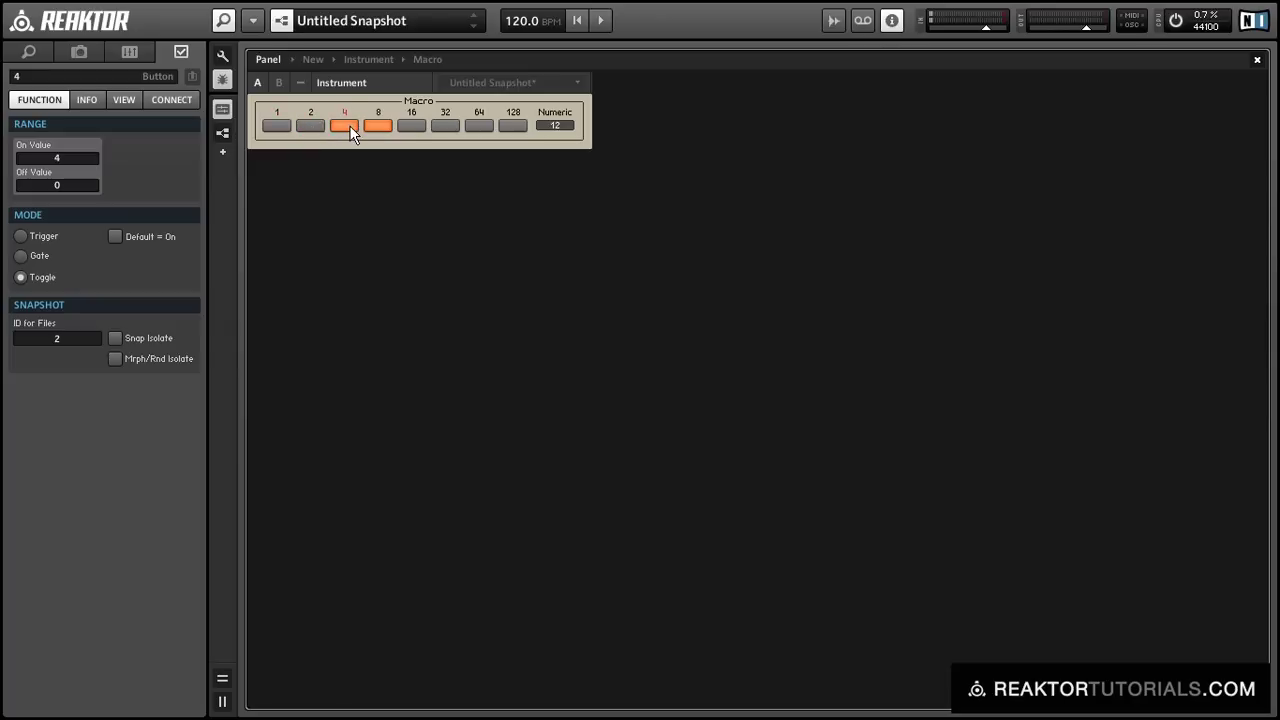
{"action": "left_click", "coordinate": [289, 127]}
{"action": "left_click", "coordinate": [308, 129]}
{"action": "left_click", "coordinate": [411, 125]}
{"action": "left_click", "coordinate": [378, 126]}
{"action": "left_click", "coordinate": [326, 137]}
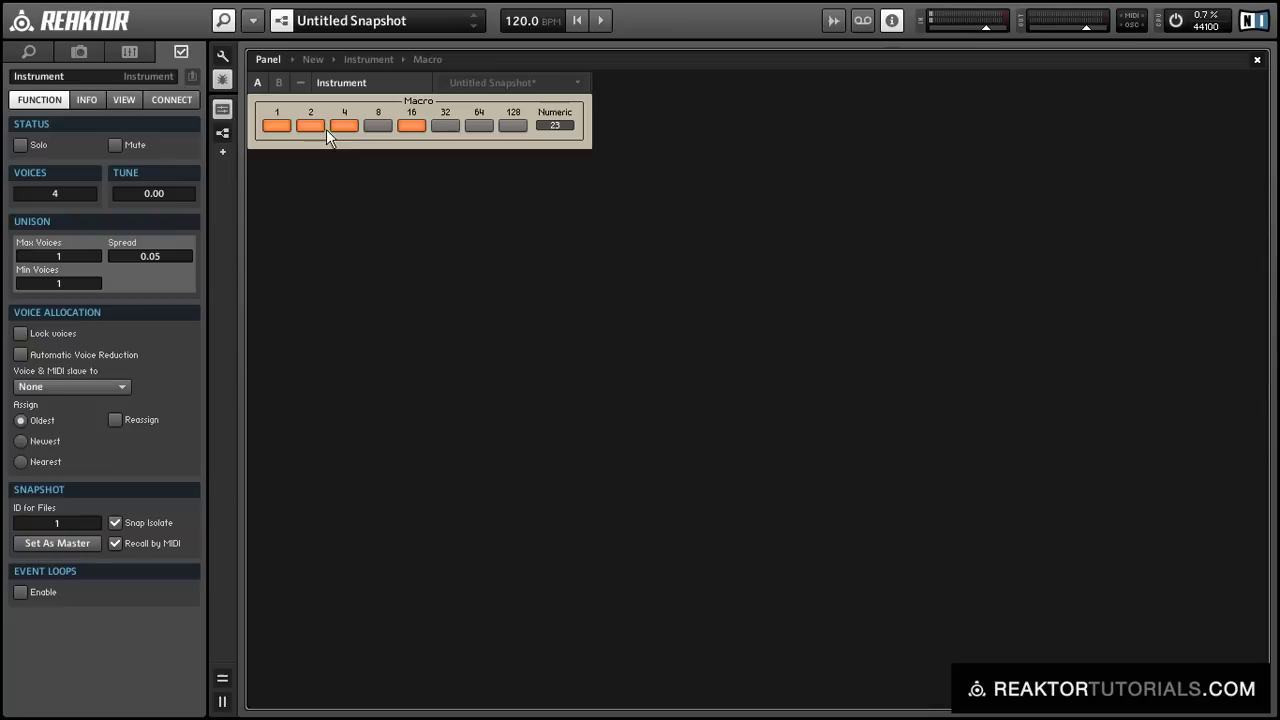
{"action": "left_click", "coordinate": [282, 126]}
{"action": "left_click", "coordinate": [310, 126]}
{"action": "left_click", "coordinate": [344, 126]}
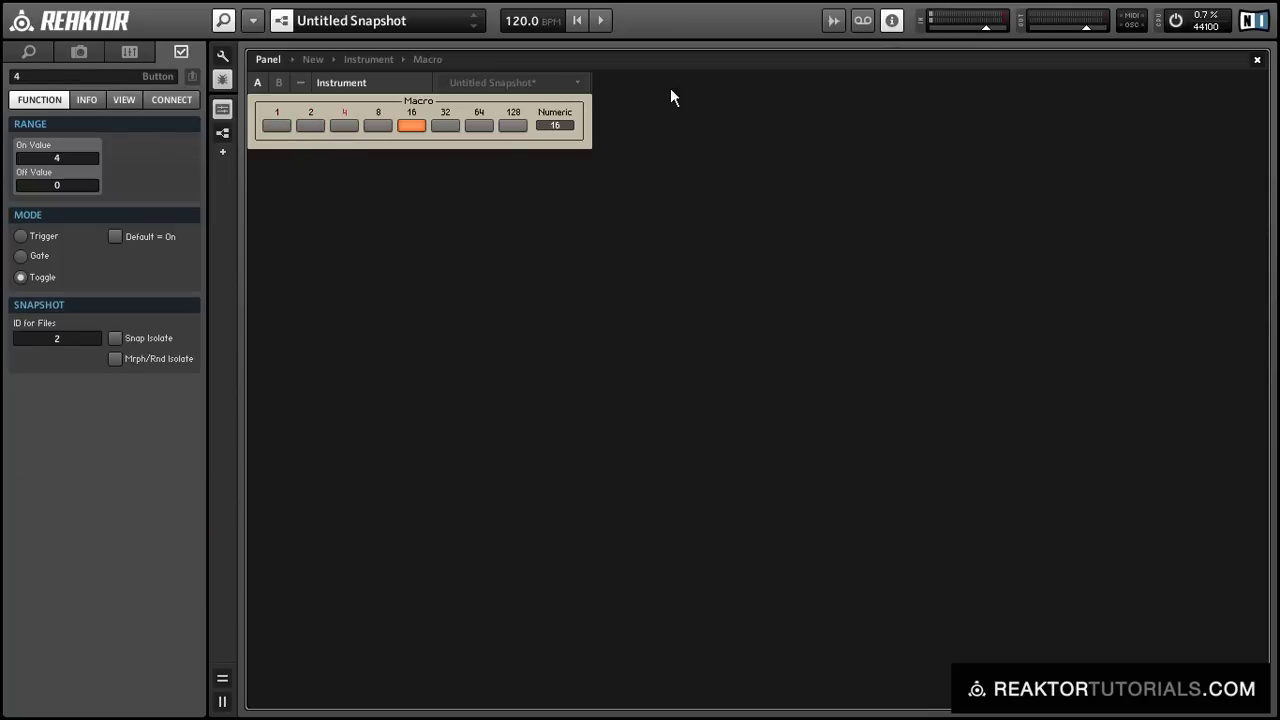
In the Instrument structure, route L In through the Macro to L Out and delete the two old modules.
{"action": "double_click", "coordinate": [529, 138]}
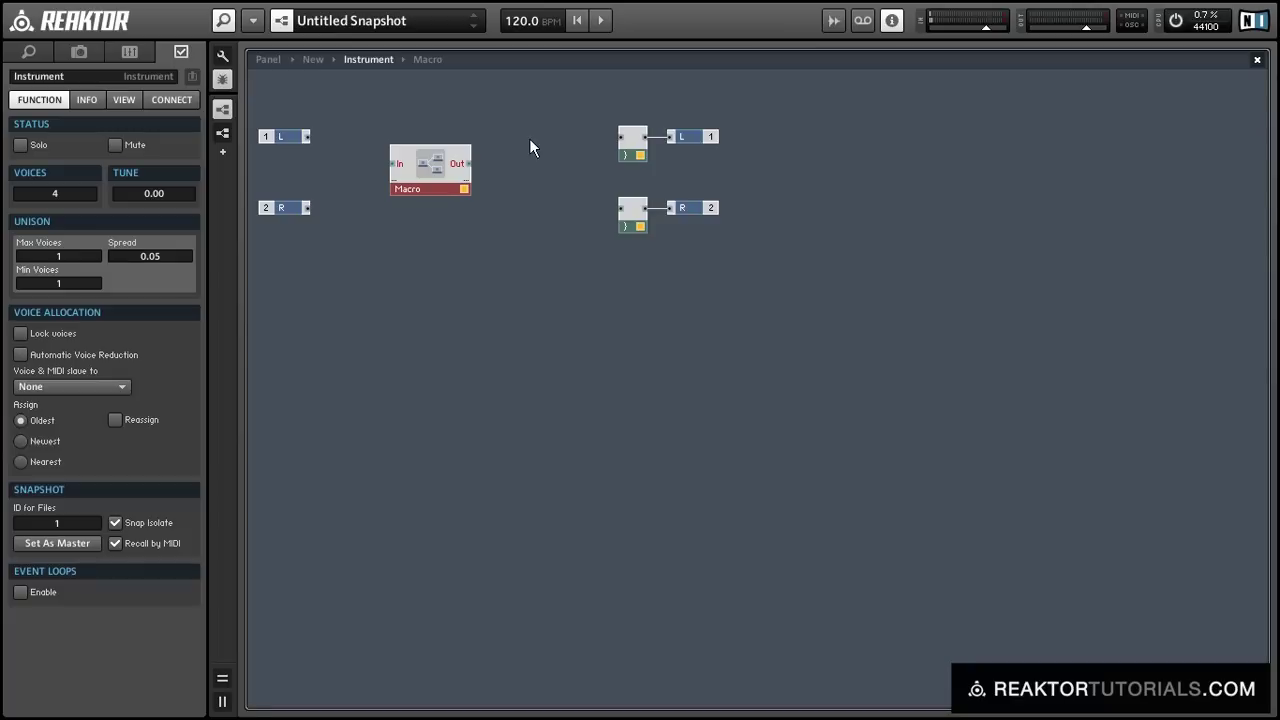
{"action": "double_click", "coordinate": [446, 171]}
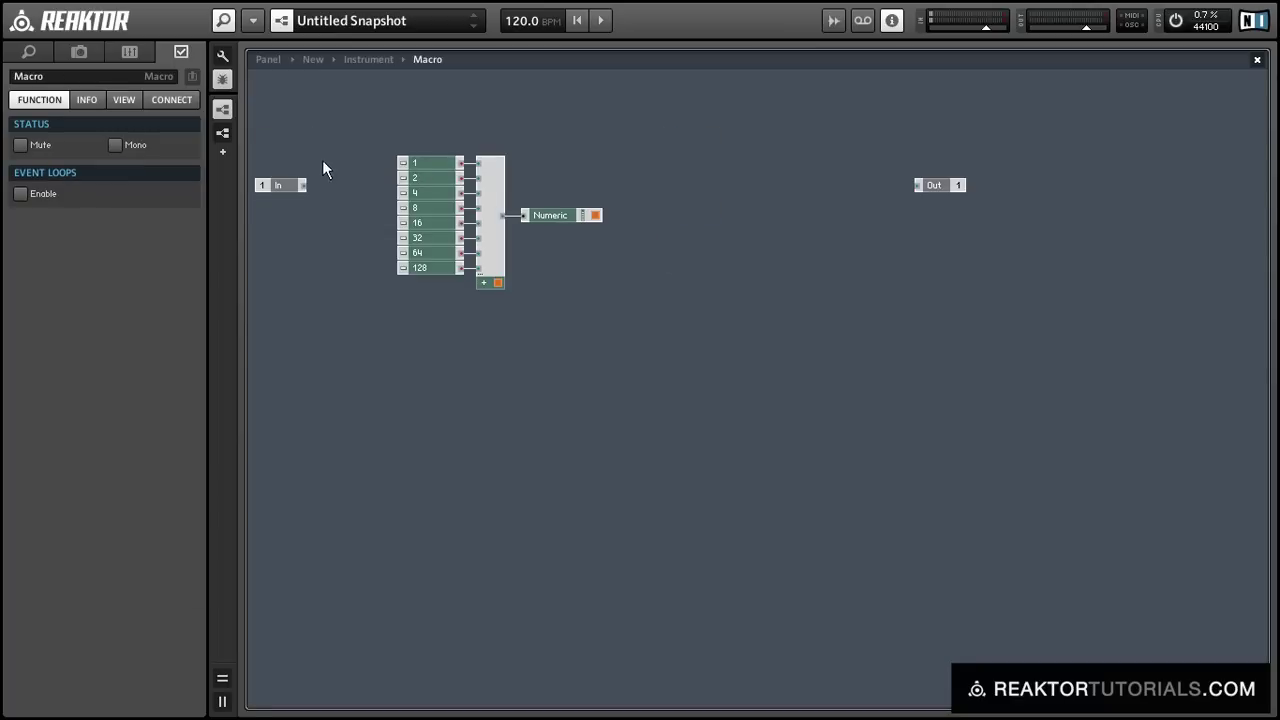
{"action": "double_click", "coordinate": [295, 146]}
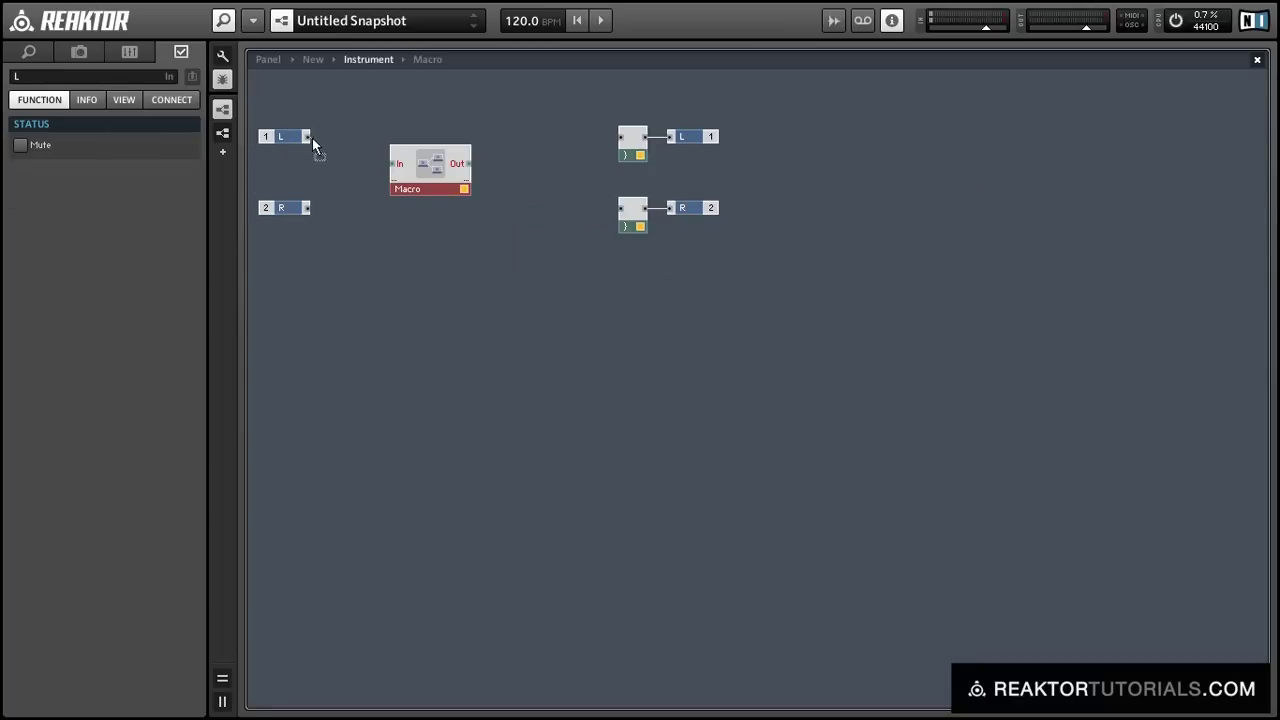
{"action": "left_click_drag", "start_coordinate": [307, 137], "coordinate": [430, 150]}
{"action": "left_click_drag", "start_coordinate": [572, 90], "coordinate": [631, 273]}
{"action": "key", "text": "Delete"}
{"action": "left_click_drag", "start_coordinate": [470, 137], "coordinate": [668, 136]}
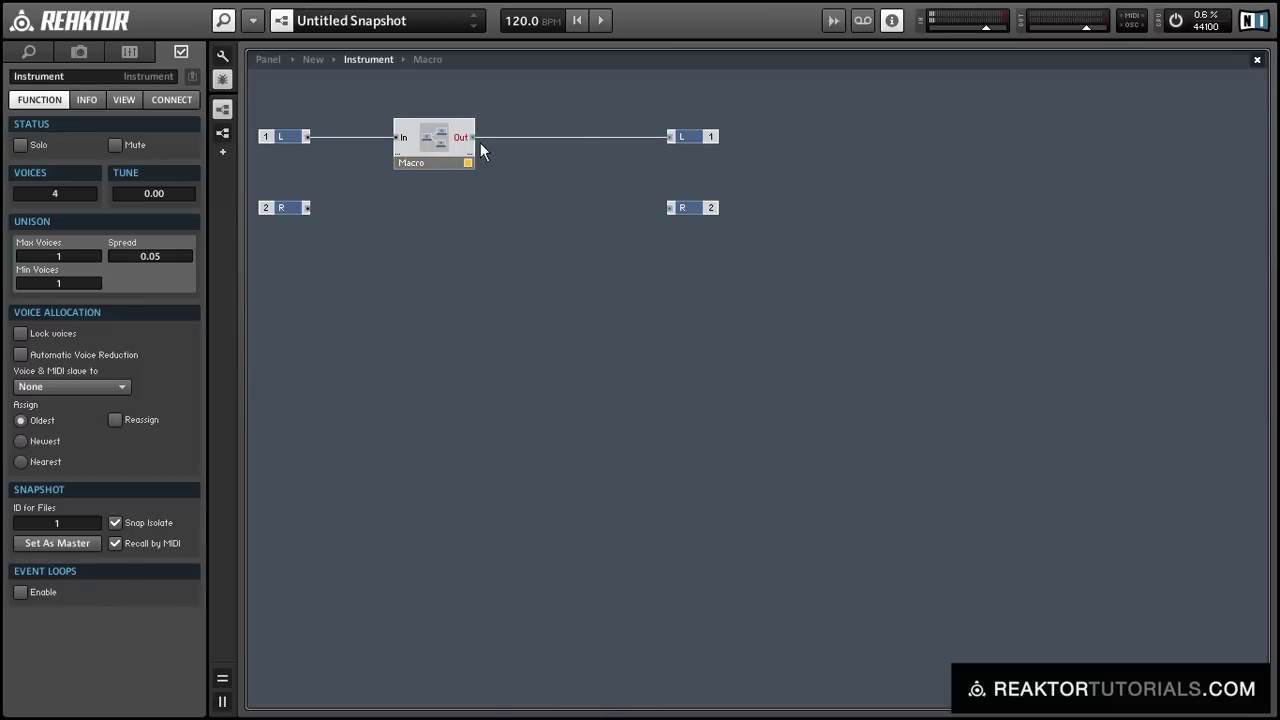
Inside the Macro, create a new Audio Core Cell beside the moved In module and open it.
{"action": "double_click", "coordinate": [440, 145]}
{"action": "left_click_drag", "start_coordinate": [278, 182], "coordinate": [634, 306]}
{"action": "double_click", "coordinate": [637, 313]}
{"action": "type", "text": "core"}
{"action": "key", "text": "Down"}
{"action": "key", "text": "Return"}
{"action": "left_click_drag", "start_coordinate": [660, 334], "coordinate": [733, 230]}
{"action": "double_click", "coordinate": [733, 230]}
Add two input ports inside the Audio Core Cell.
{"action": "right_click", "coordinate": [278, 112]}
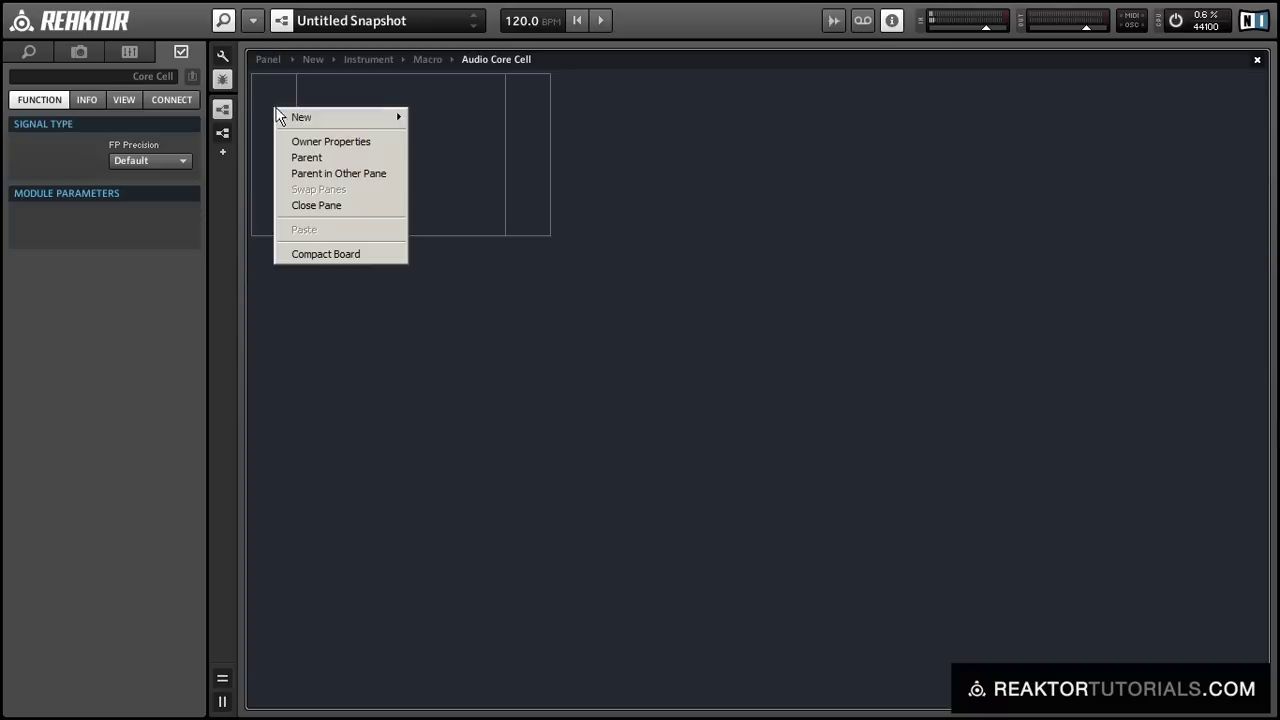
{"action": "mouse_move", "coordinate": [290, 115]}
{"action": "left_click", "coordinate": [420, 117]}
{"action": "right_click", "coordinate": [285, 157]}
{"action": "mouse_move", "coordinate": [300, 162]}
{"action": "left_click", "coordinate": [420, 162]}
Make the new input an event input, wire Macro In and Numeric into the core cell, and reopen it.
{"action": "left_click", "coordinate": [39, 166]}
{"action": "double_click", "coordinate": [311, 133]}
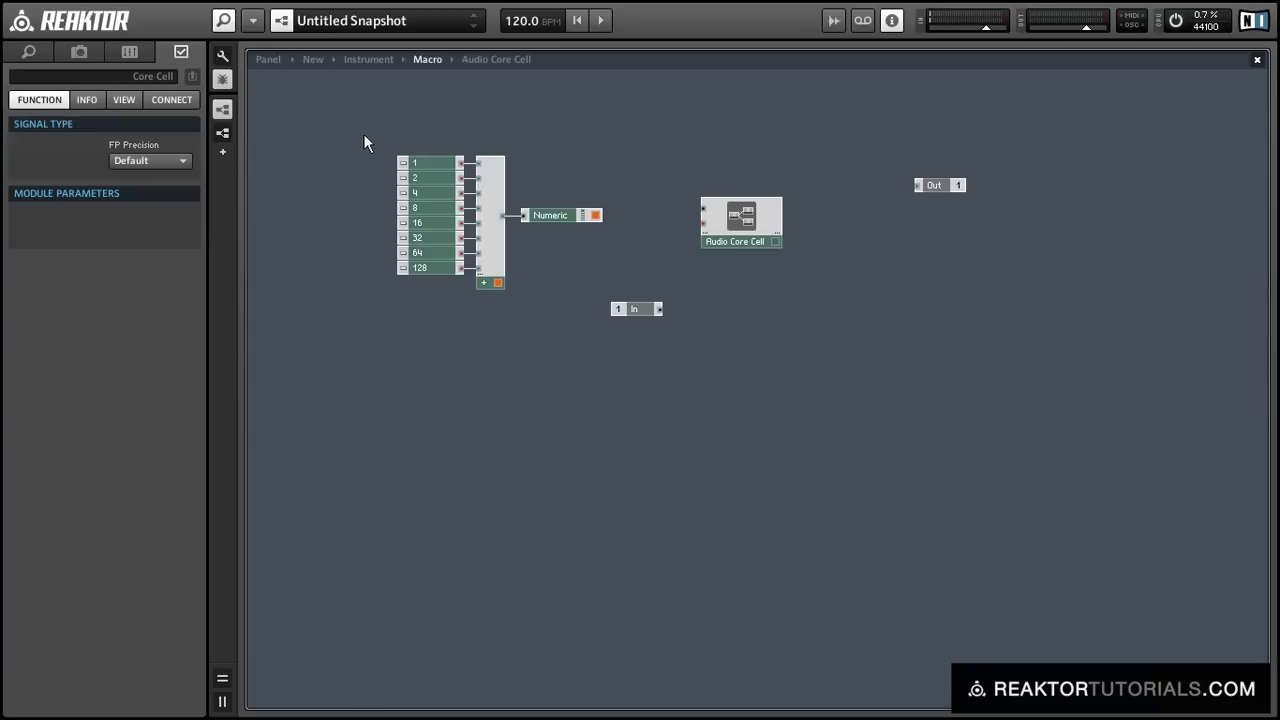
{"action": "left_click_drag", "start_coordinate": [619, 311], "coordinate": [703, 207]}
{"action": "left_click_drag", "start_coordinate": [641, 161], "coordinate": [719, 236]}
{"action": "left_click_drag", "start_coordinate": [598, 215], "coordinate": [681, 205]}
{"action": "left_click_drag", "start_coordinate": [645, 157], "coordinate": [719, 215]}
{"action": "left_click_drag", "start_coordinate": [719, 215], "coordinate": [715, 223]}
{"action": "left_click", "coordinate": [640, 242]}
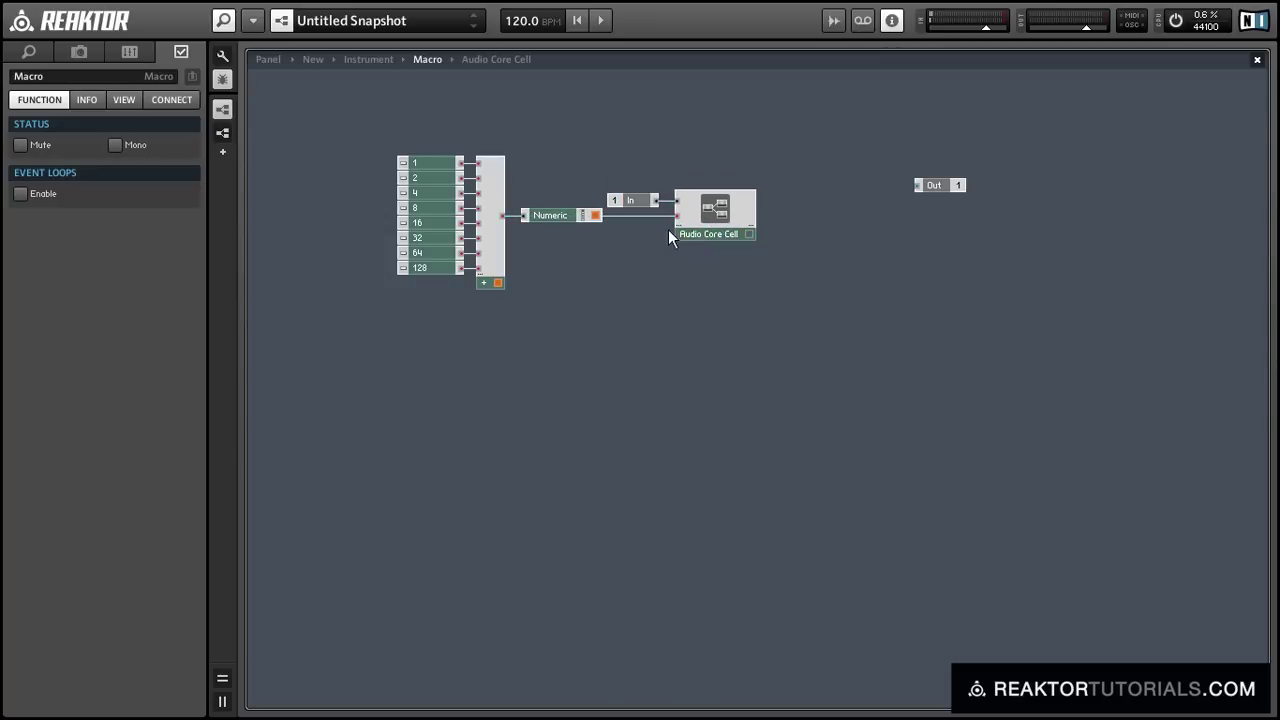
{"action": "double_click", "coordinate": [718, 222]}
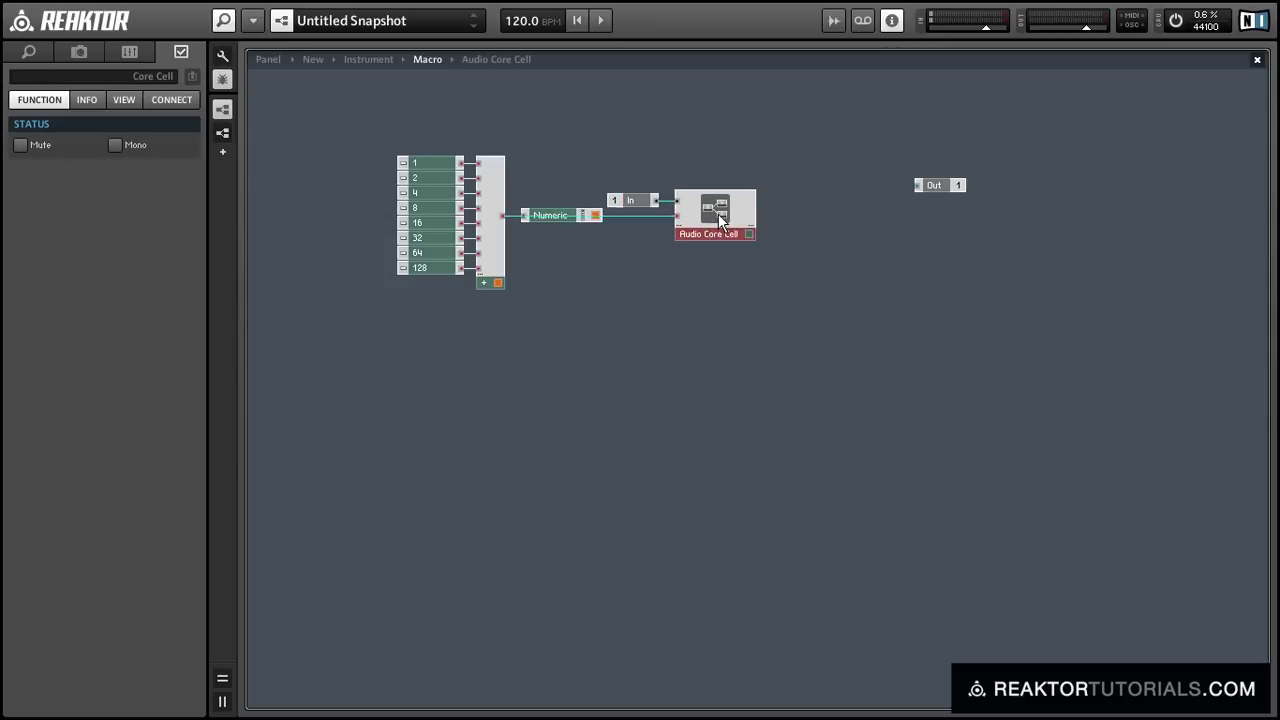
{"action": "right_click", "coordinate": [542, 152]}
Add an output port to the core cell and wire its output to Out at Macro level.
{"action": "mouse_move", "coordinate": [640, 155]}
{"action": "left_click", "coordinate": [684, 158]}
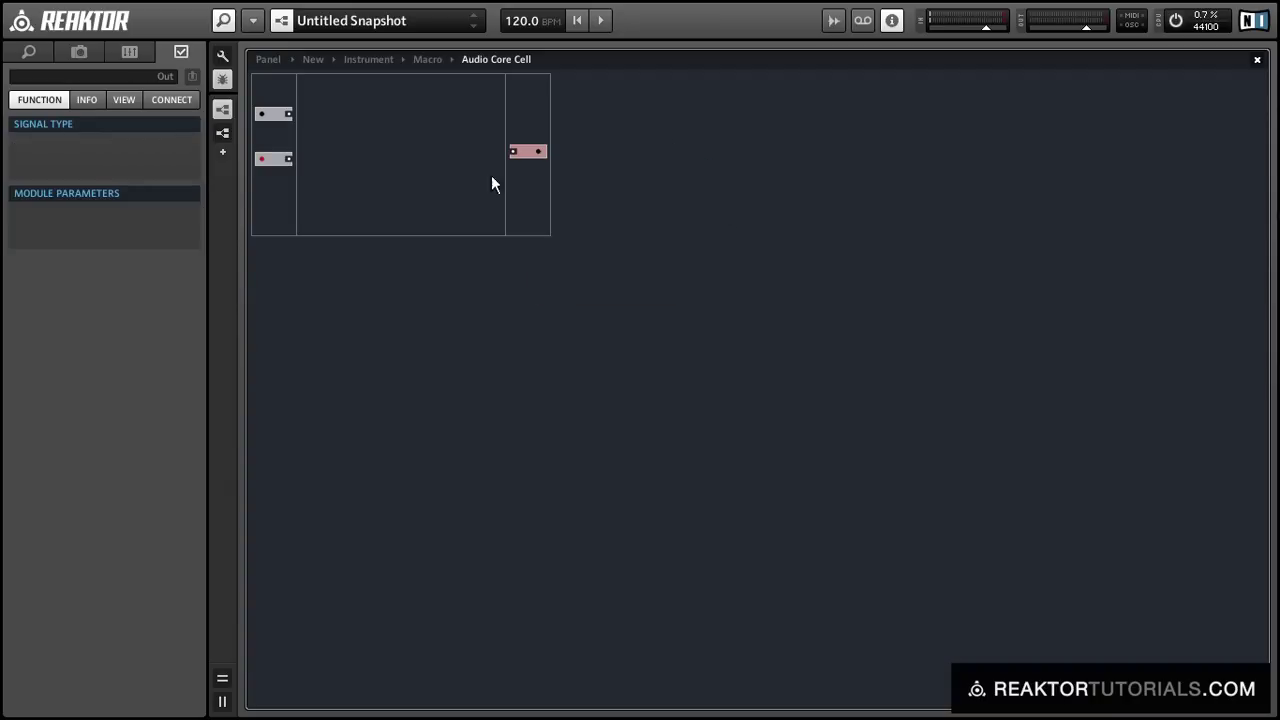
{"action": "double_click", "coordinate": [402, 151]}
{"action": "left_click_drag", "start_coordinate": [757, 207], "coordinate": [803, 216]}
Inside the Audio Core Cell, insert a sign +/- module fed by the upper input.
{"action": "right_click", "coordinate": [713, 226]}
{"action": "left_click", "coordinate": [722, 234]}
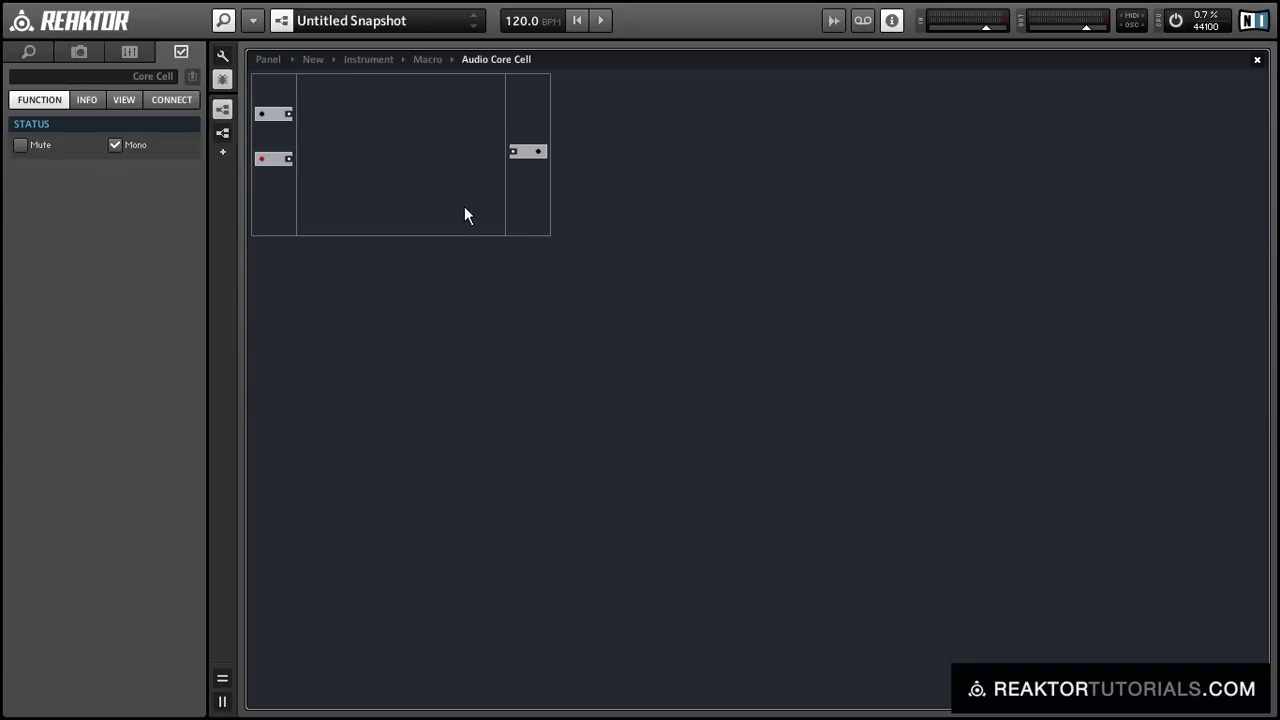
{"action": "double_click", "coordinate": [464, 208]}
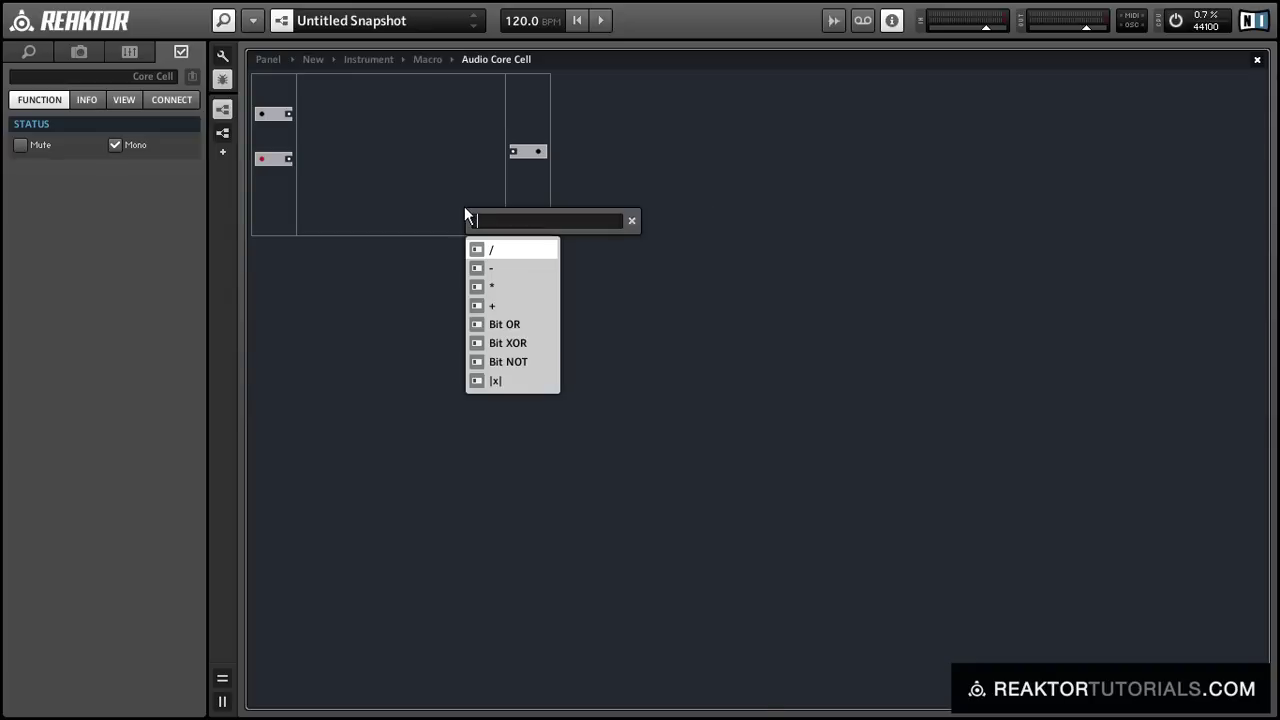
{"action": "type", "text": "sign"}
{"action": "key", "text": "Down"}
{"action": "key", "text": "Return"}
{"action": "left_click_drag", "start_coordinate": [464, 208], "coordinate": [292, 115]}
{"action": "left_click_drag", "start_coordinate": [485, 212], "coordinate": [327, 110]}
Add an integer converter / |x| module and position it beside sign +/-.
{"action": "double_click", "coordinate": [323, 109]}
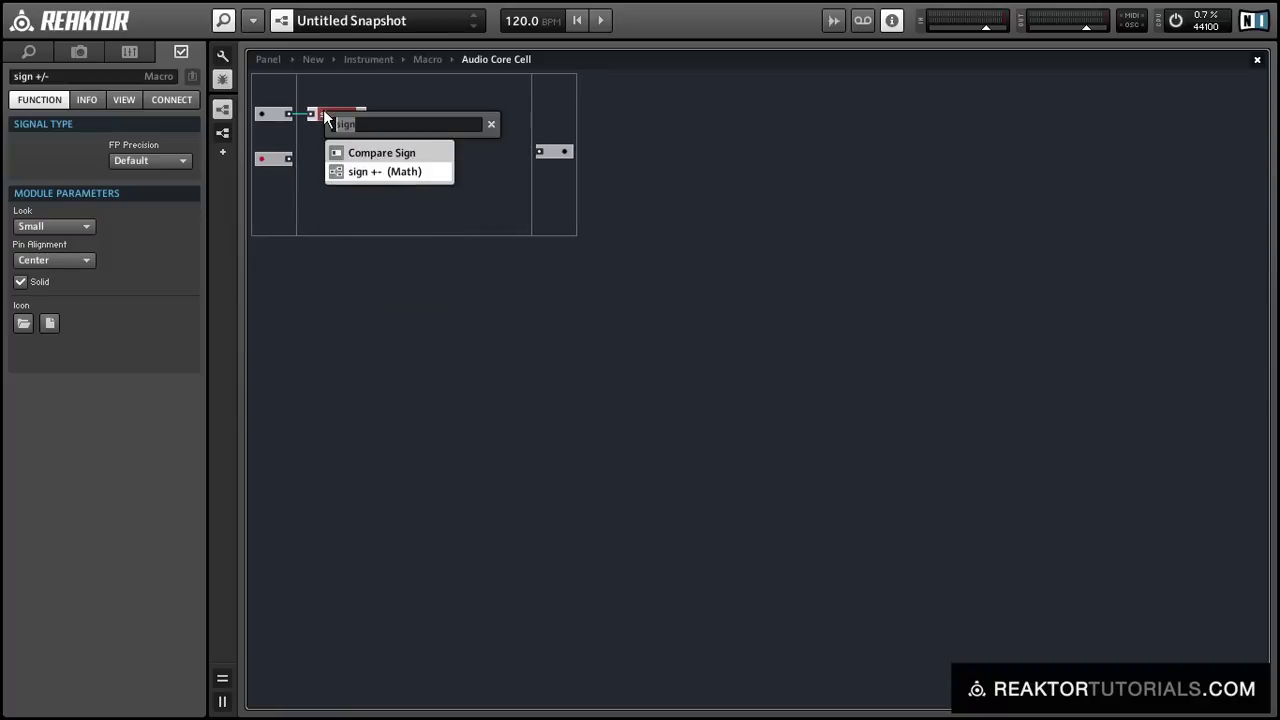
{"action": "type", "text": "int"}
{"action": "key", "text": "Return"}
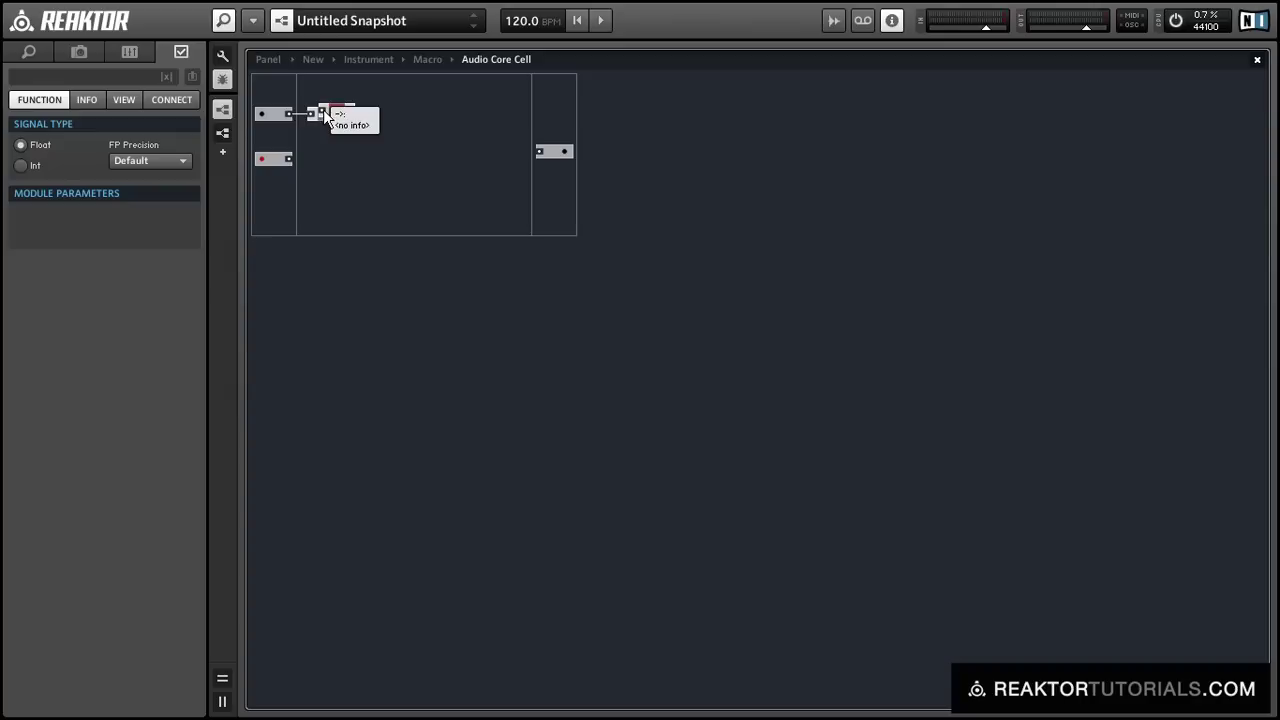
{"action": "mouse_move", "coordinate": [324, 112]}
{"action": "left_mouse_down"}
{"action": "mouse_move", "coordinate": [274, 120]}
{"action": "mouse_move", "coordinate": [331, 128]}
{"action": "left_mouse_up"}
{"action": "left_click", "coordinate": [418, 156]}
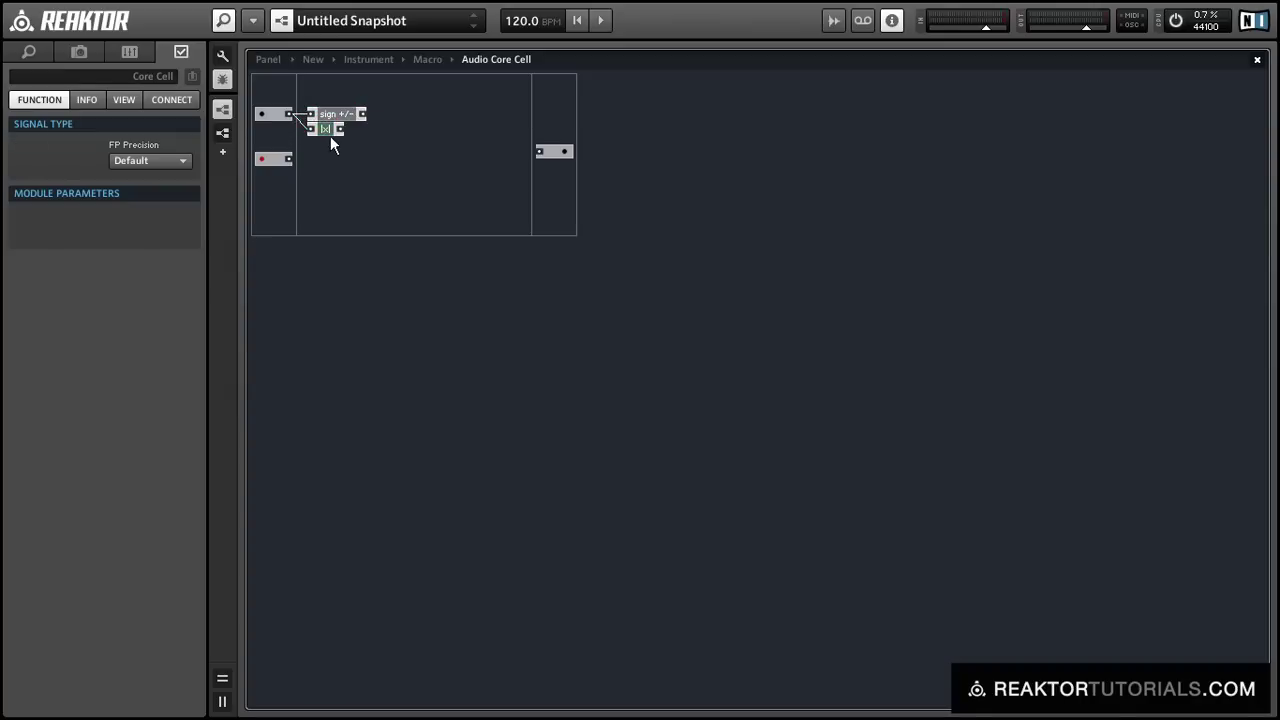
{"action": "left_click", "coordinate": [327, 129]}
{"action": "left_click_drag", "start_coordinate": [338, 128], "coordinate": [361, 128]}
{"action": "left_click", "coordinate": [421, 157]}
Add a multiply module after |x| with a constant 255 on its lower input.
{"action": "double_click", "coordinate": [421, 156]}
{"action": "type", "text": "*"}
{"action": "key", "text": "Return"}
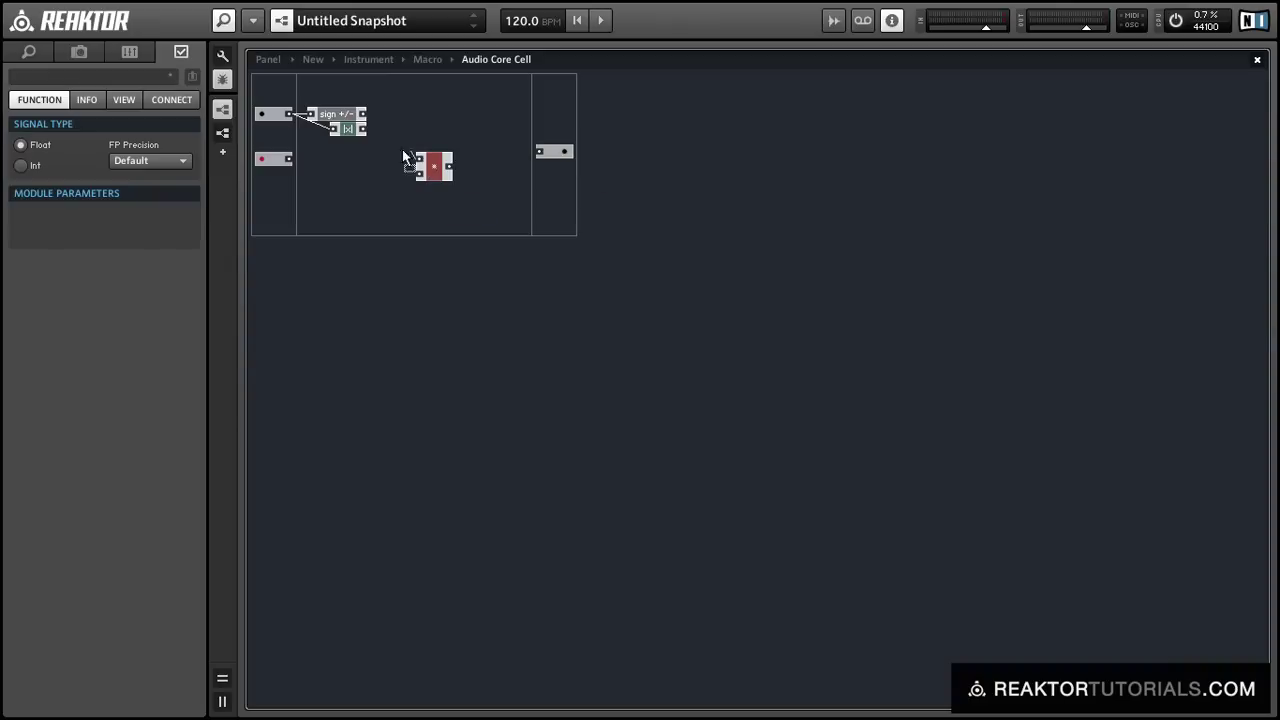
{"action": "left_click_drag", "start_coordinate": [440, 181], "coordinate": [405, 154]}
{"action": "right_click", "coordinate": [389, 149]}
{"action": "left_click", "coordinate": [423, 195]}
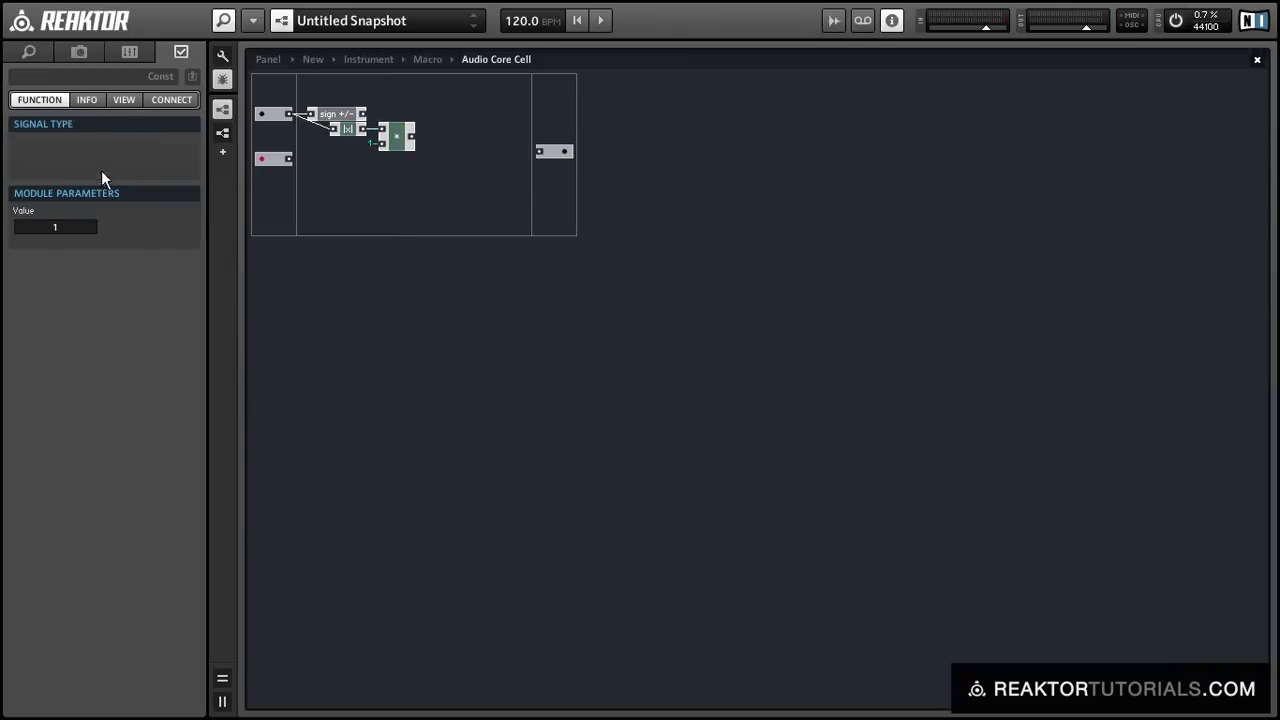
{"action": "type", "text": "255"}
{"action": "key", "text": "Return"}
{"action": "left_click", "coordinate": [362, 219]}
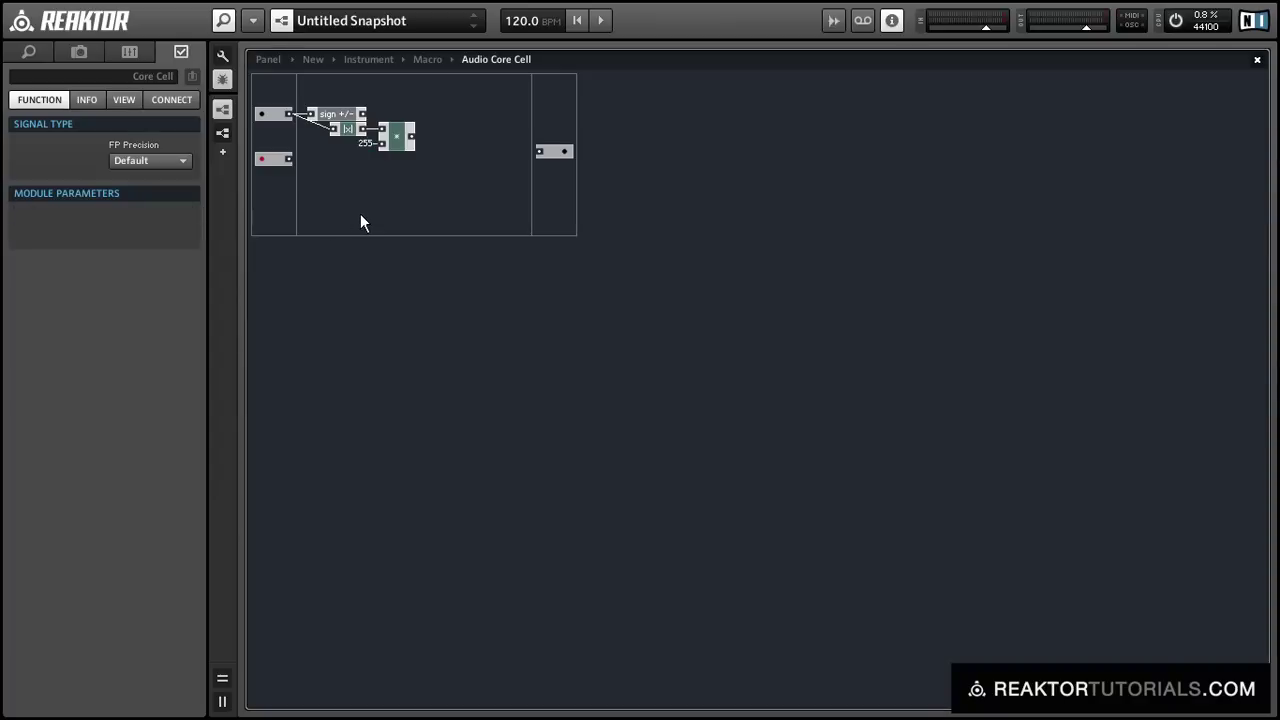
Insert Bit AND and round modules: round after the multiply, Bit AND fed by the lower input.
{"action": "double_click", "coordinate": [462, 140]}
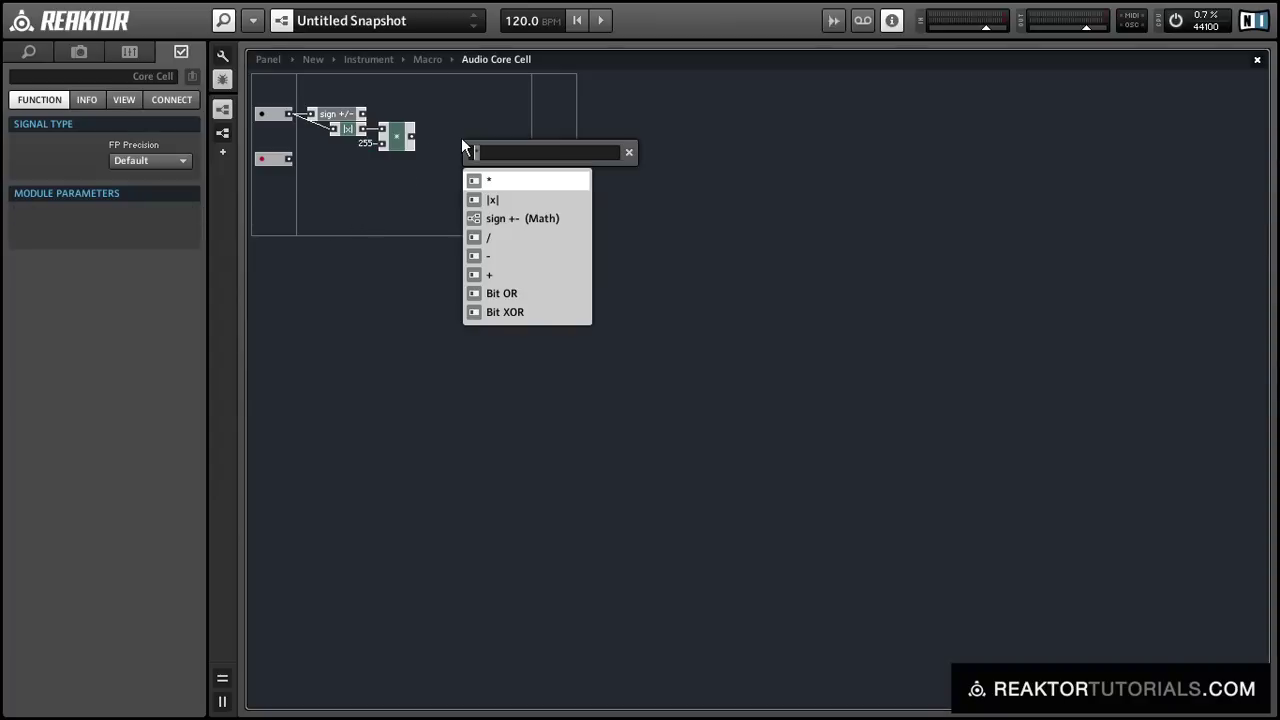
{"action": "type", "text": "bit a"}
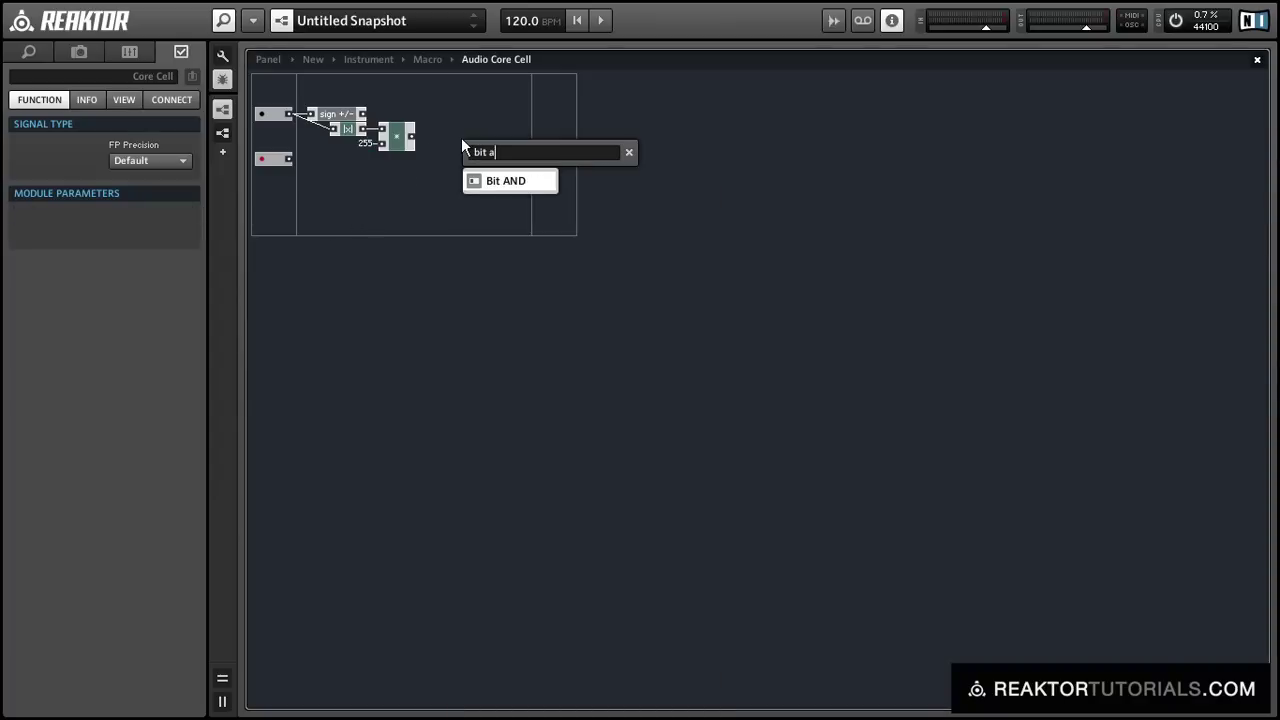
{"action": "key", "text": "Return"}
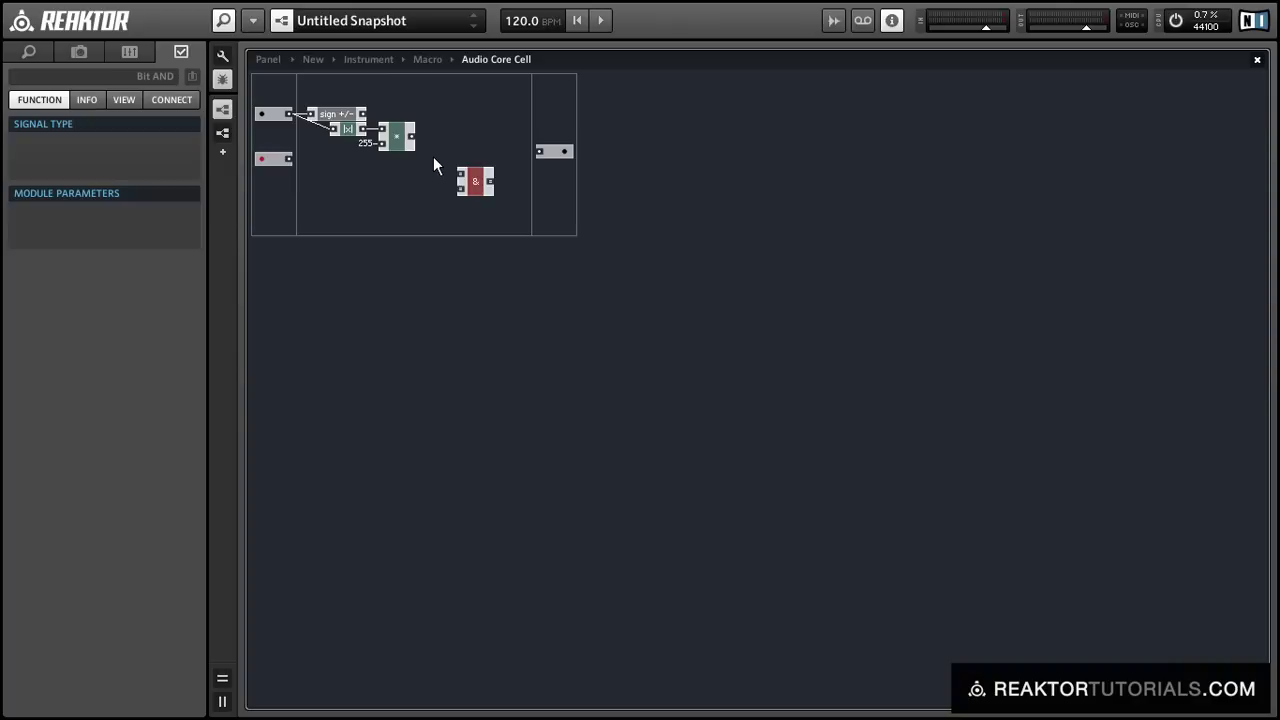
{"action": "double_click", "coordinate": [433, 158]}
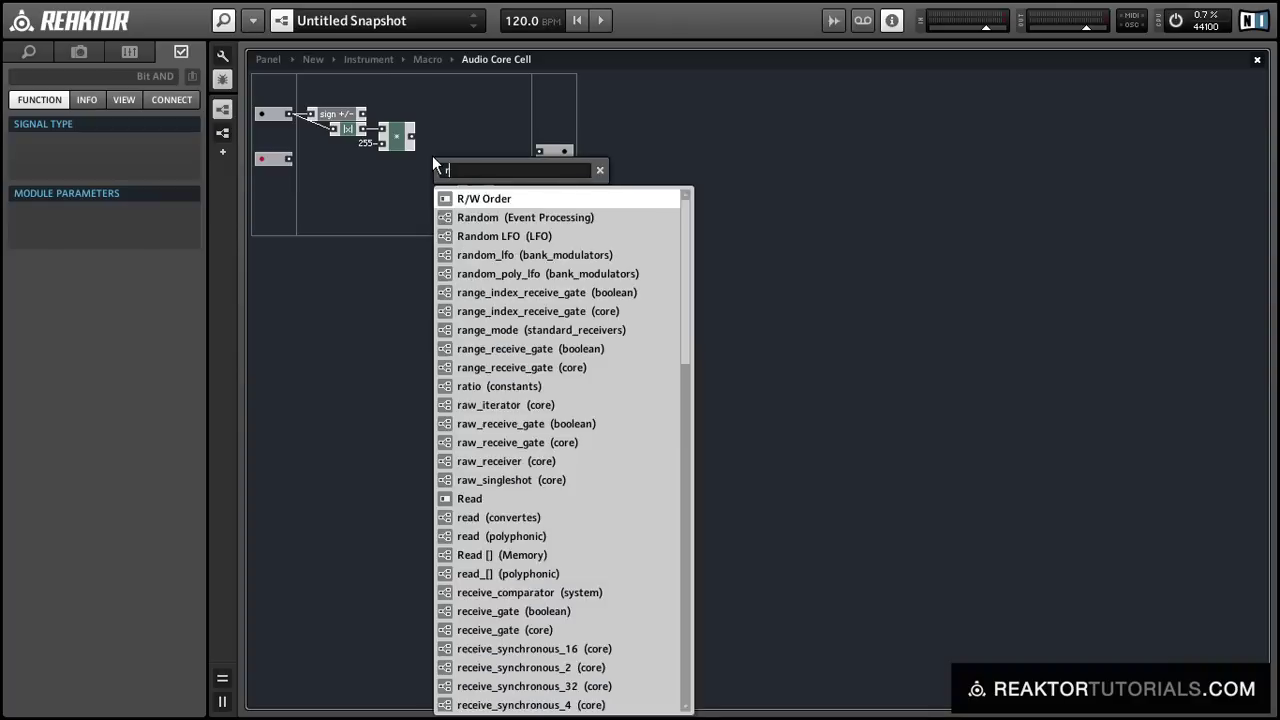
{"action": "type", "text": "round"}
{"action": "key", "text": "Return"}
{"action": "left_click_drag", "start_coordinate": [434, 162], "coordinate": [456, 143]}
{"action": "left_click_drag", "start_coordinate": [479, 186], "coordinate": [289, 160]}
{"action": "left_click_drag", "start_coordinate": [274, 158], "coordinate": [274, 151]}
{"action": "left_click", "coordinate": [399, 210]}
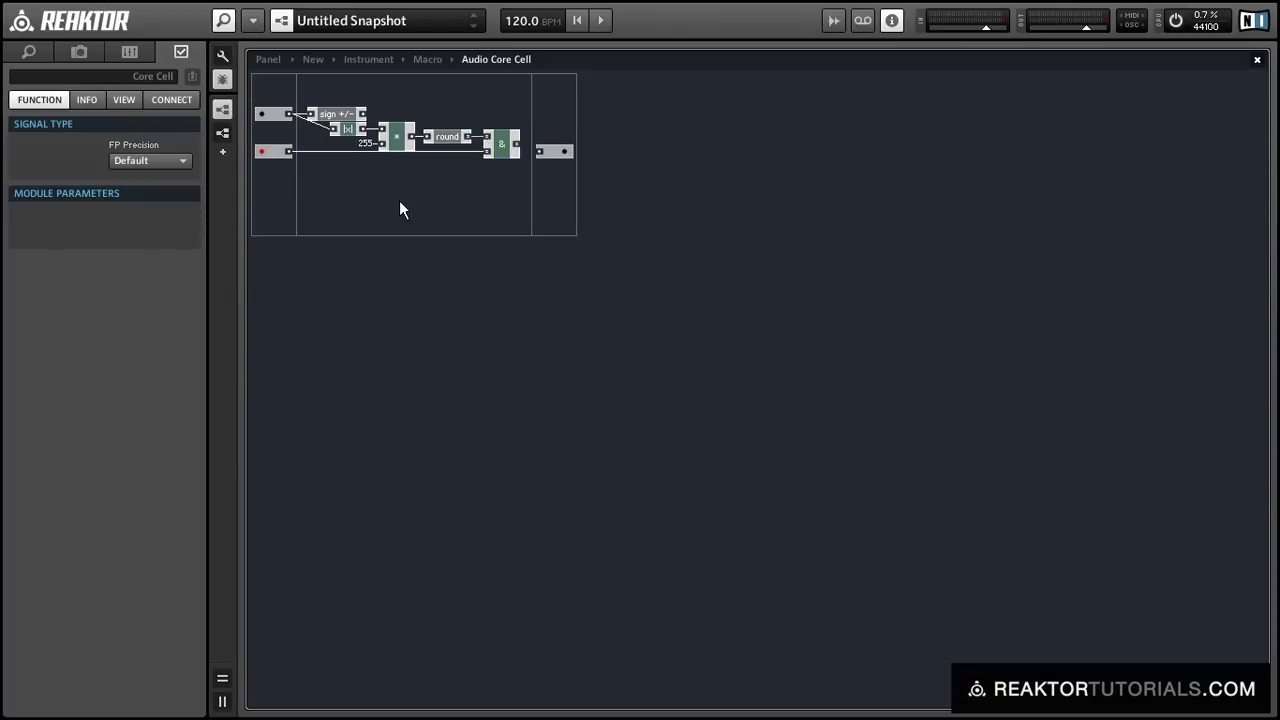
Add a divide module after the & module, dividing by a constant 255.
{"action": "right_click", "coordinate": [511, 168]}
{"action": "left_click", "coordinate": [540, 345]}
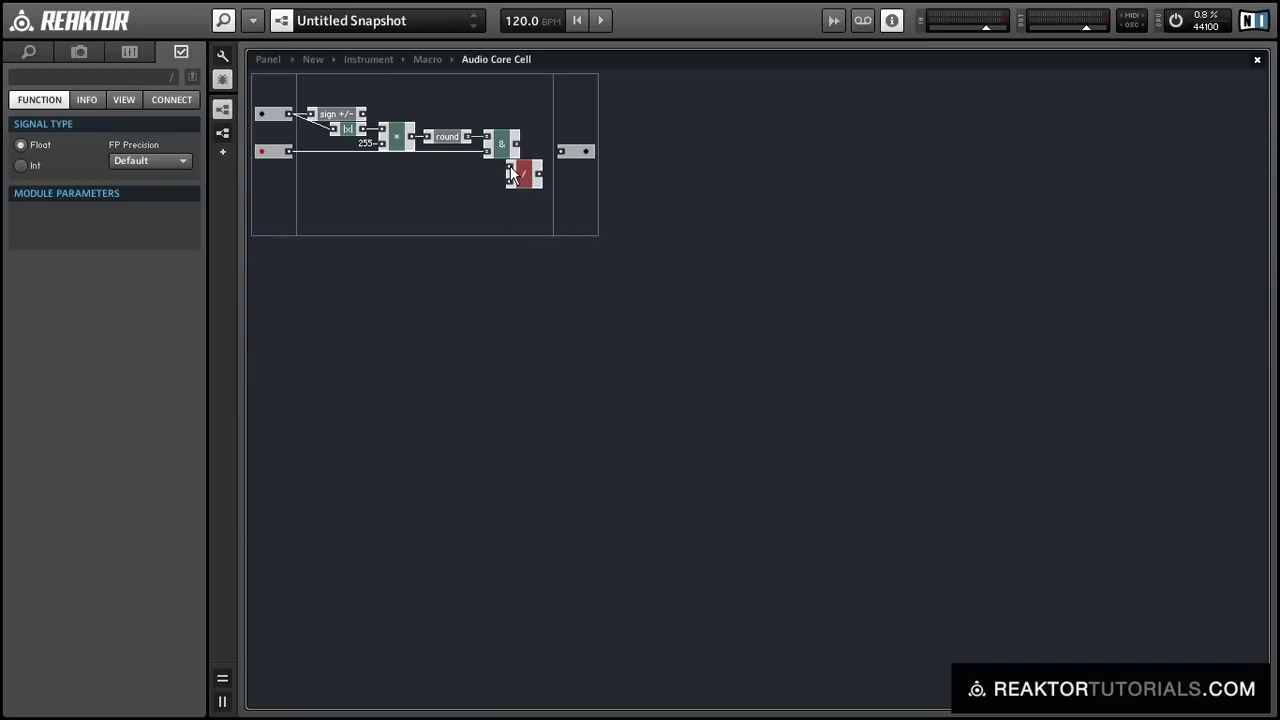
{"action": "left_click_drag", "start_coordinate": [530, 181], "coordinate": [556, 156]}
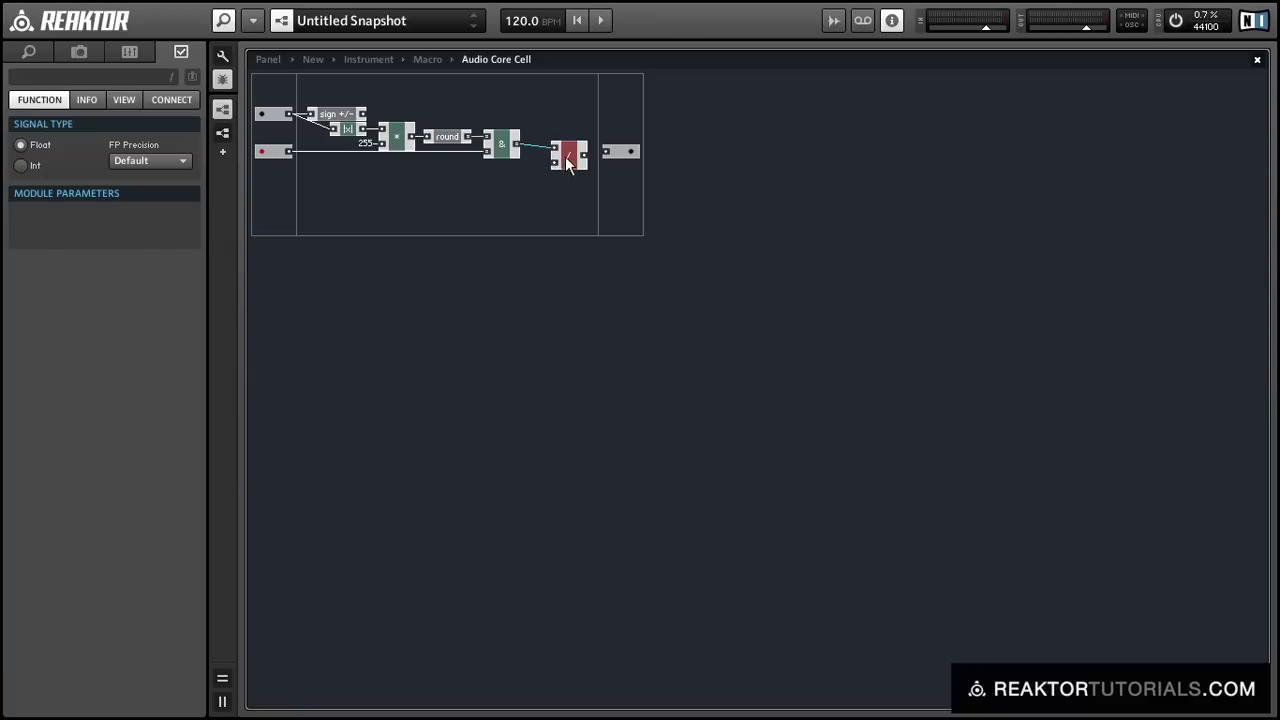
{"action": "right_click", "coordinate": [556, 160]}
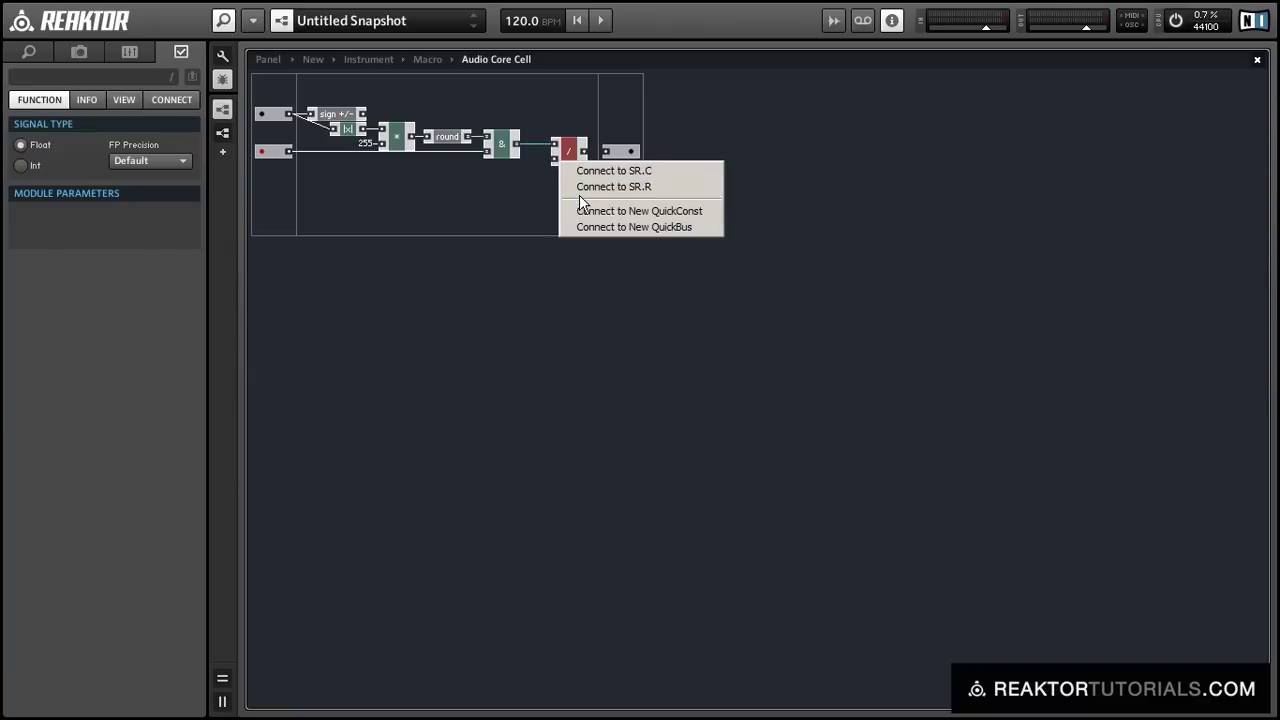
{"action": "left_click", "coordinate": [580, 209]}
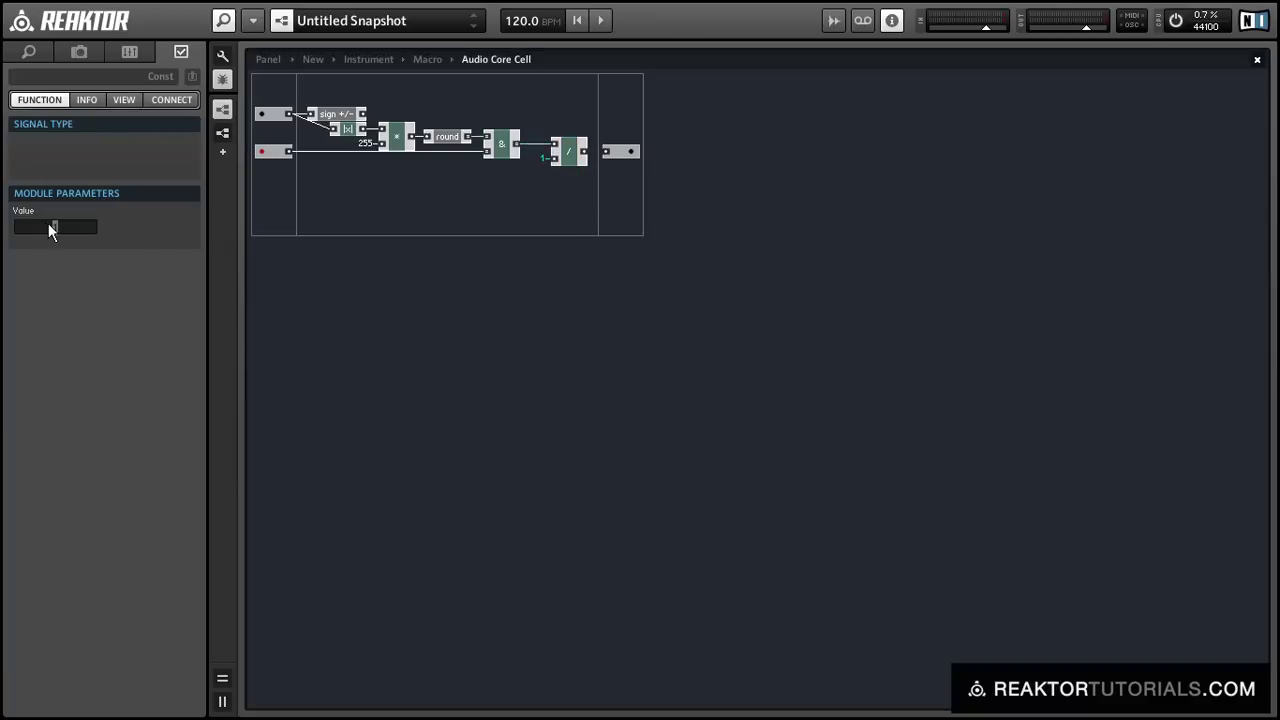
{"action": "left_click", "coordinate": [571, 211]}
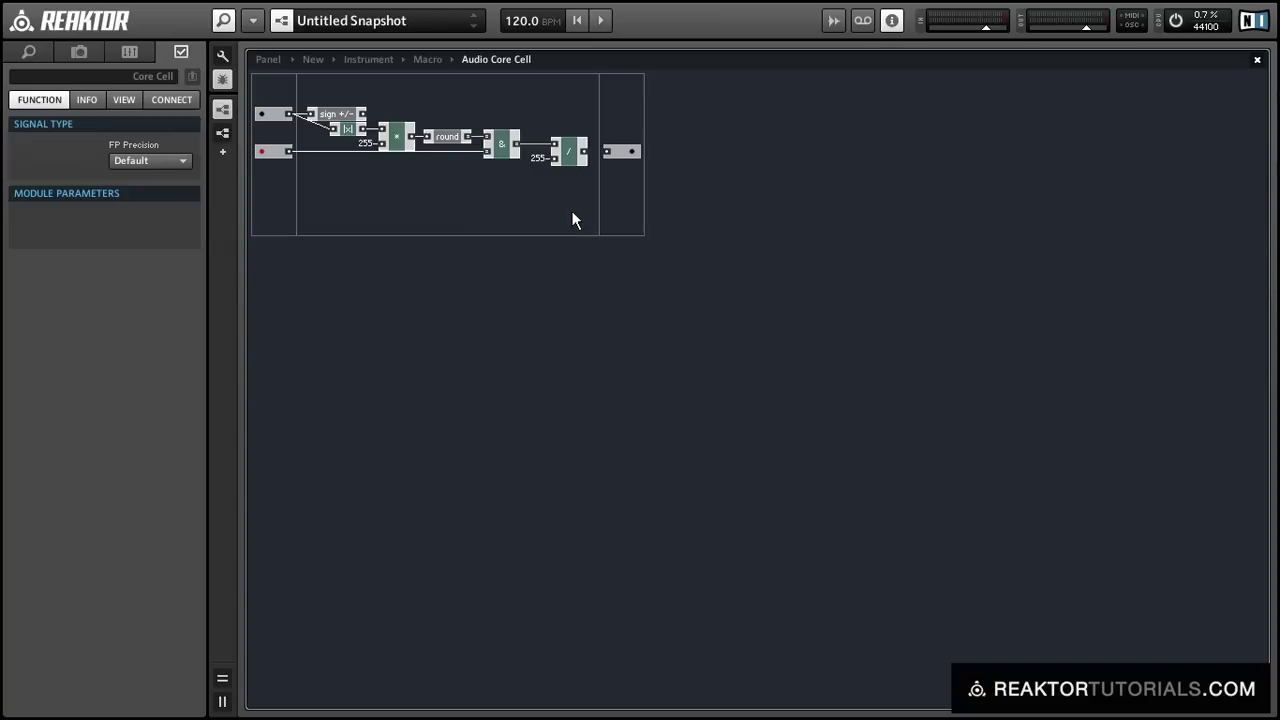
Add a multiply module fed by the sign output, aligning it with the cell's output.
{"action": "double_click", "coordinate": [571, 211]}
{"action": "type", "text": "*"}
{"action": "key", "text": "Return"}
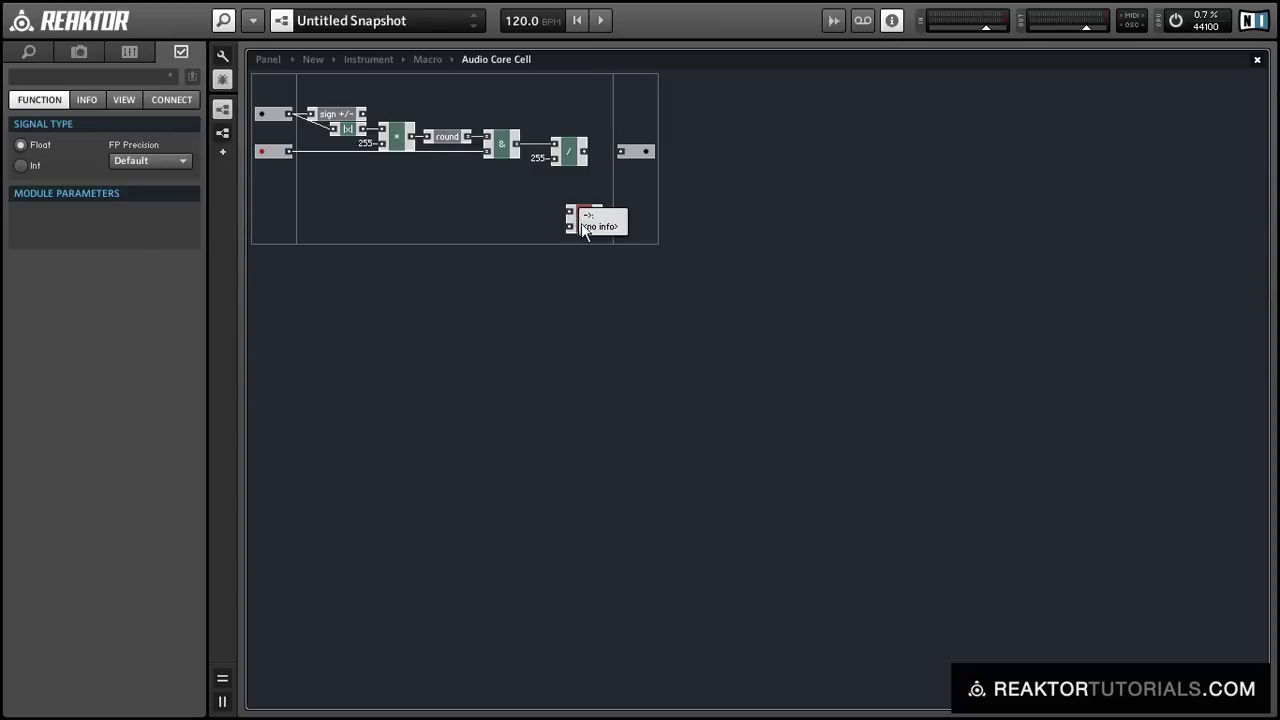
{"action": "left_click_drag", "start_coordinate": [581, 223], "coordinate": [366, 110]}
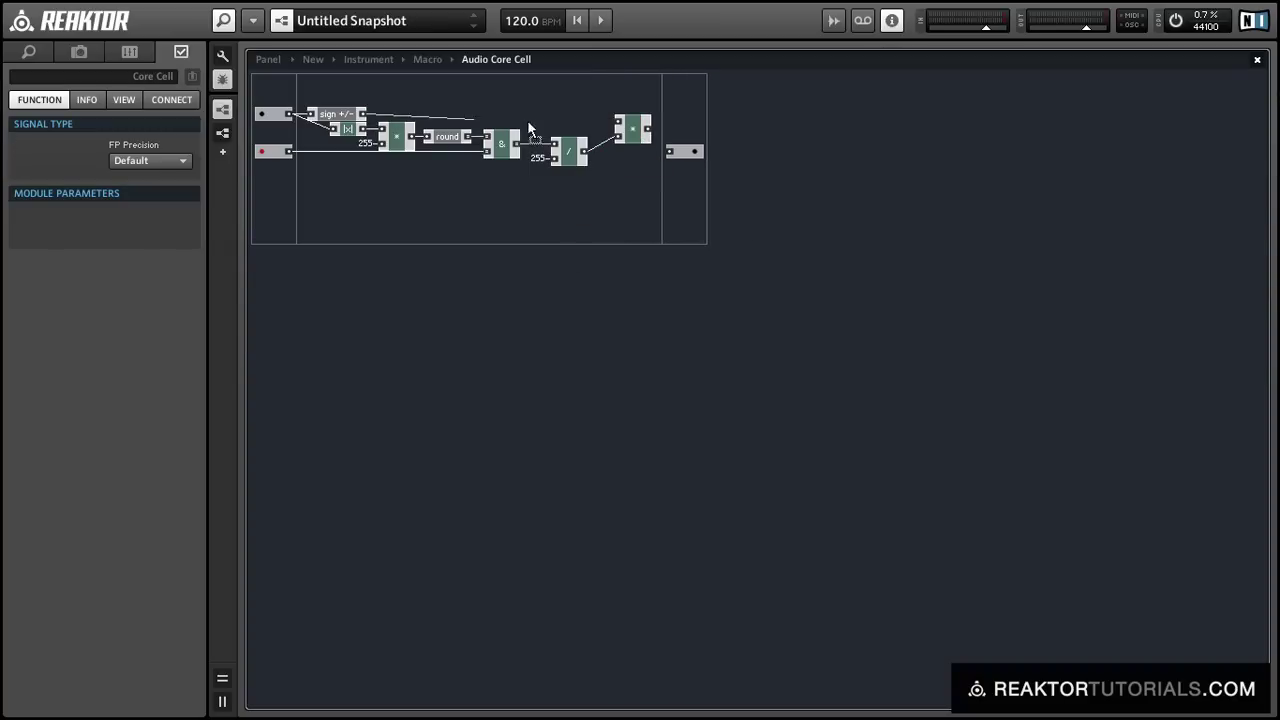
{"action": "left_click", "coordinate": [634, 135]}
{"action": "left_click_drag", "start_coordinate": [635, 137], "coordinate": [668, 151]}
{"action": "left_click", "coordinate": [675, 155]}
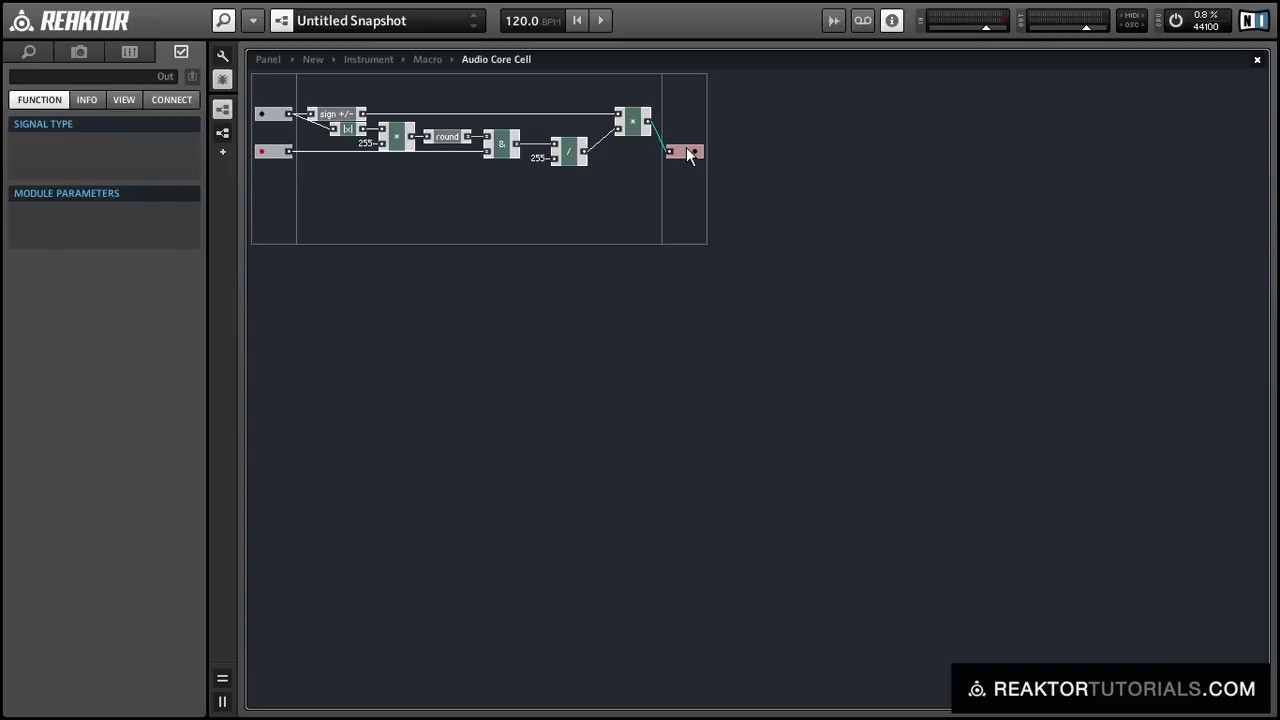
{"action": "left_click_drag", "start_coordinate": [686, 147], "coordinate": [684, 116]}
{"action": "left_click", "coordinate": [554, 185]}
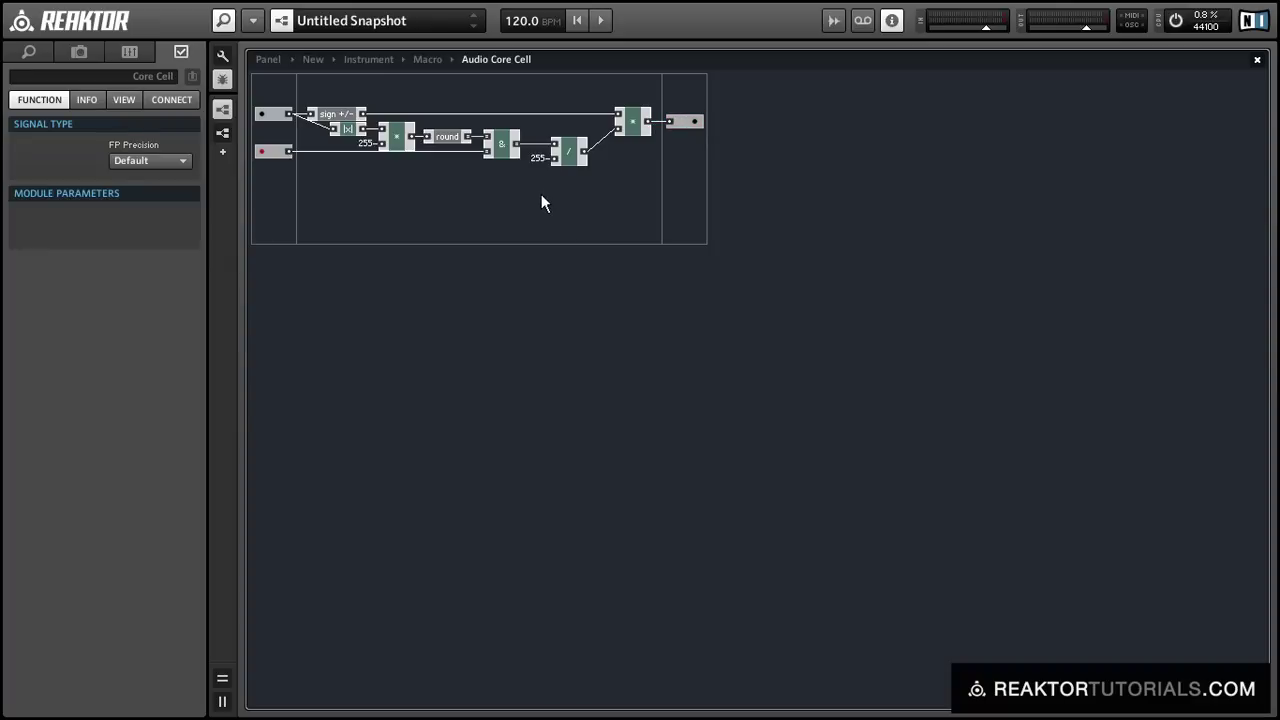
Go up from the core cell through Macro to the instrument and show its panel.
{"action": "double_click", "coordinate": [535, 198]}
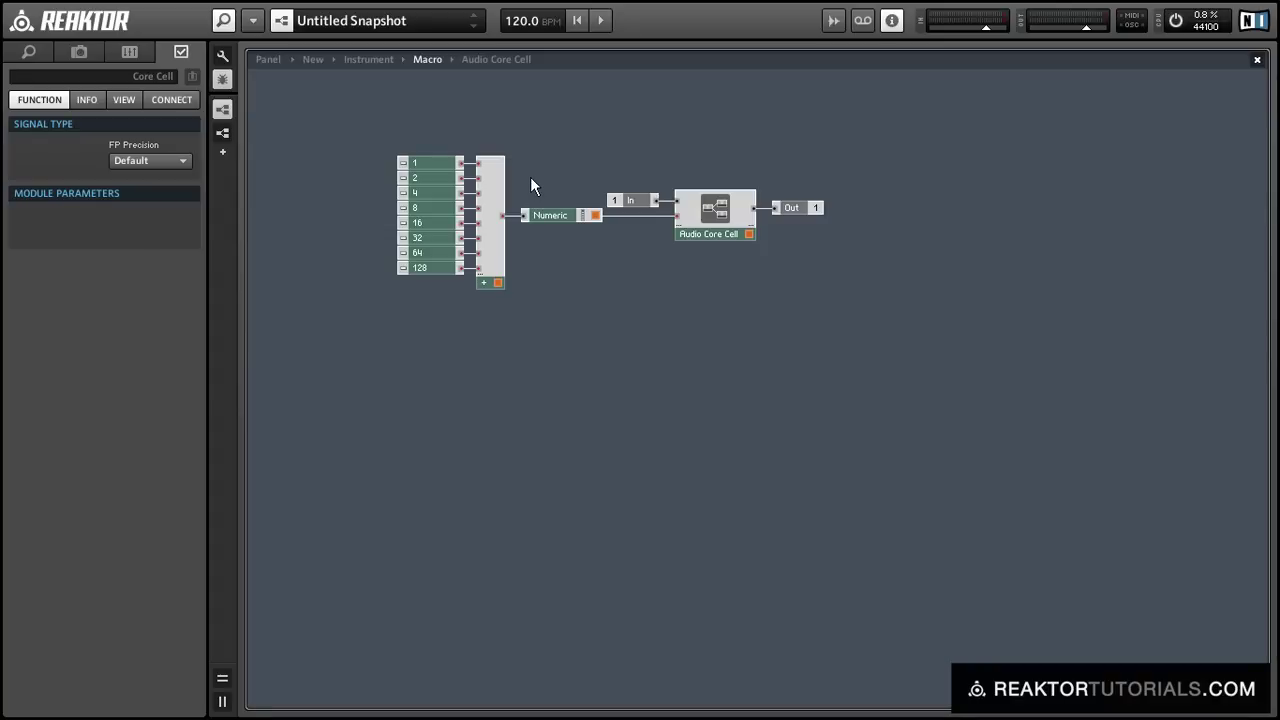
{"action": "double_click", "coordinate": [530, 176]}
{"action": "left_click", "coordinate": [270, 61]}
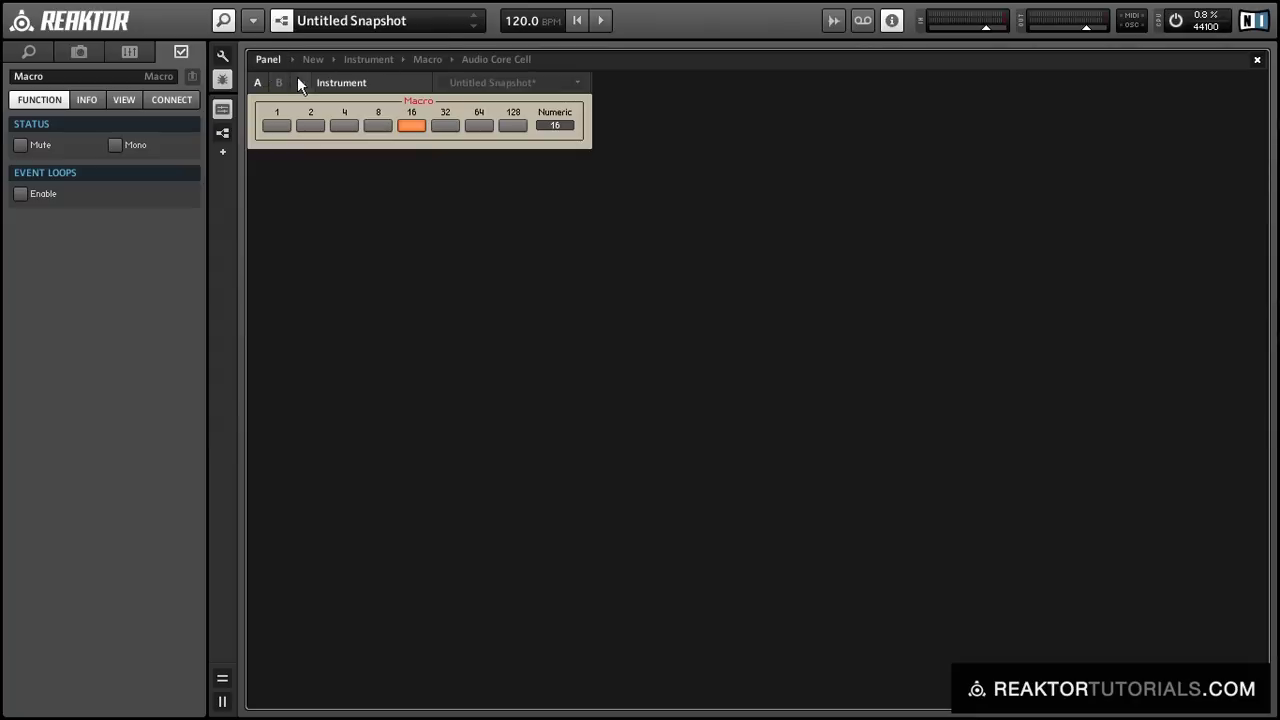
Play the audio loop on the tape deck and switch on the 1, 2, 4, 8, 32, 64 and 128 bits.
{"action": "left_click", "coordinate": [862, 20]}
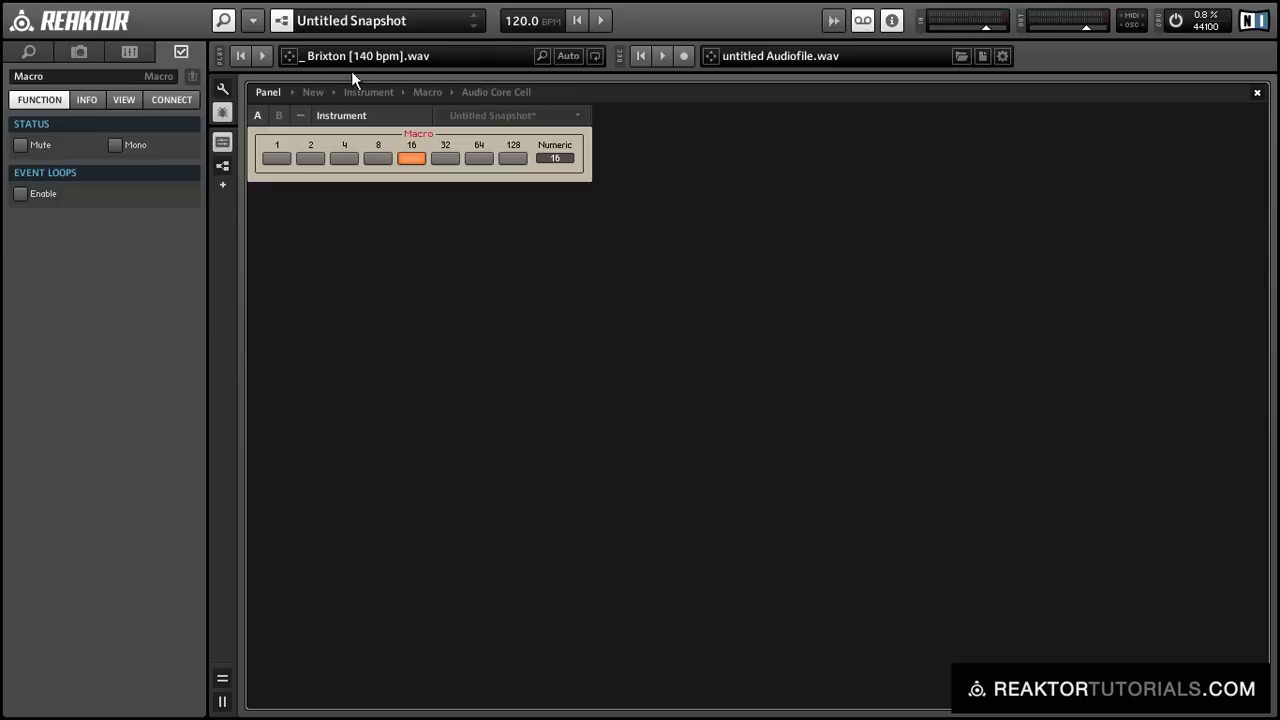
{"action": "left_click", "coordinate": [263, 58]}
{"action": "left_click", "coordinate": [272, 160]}
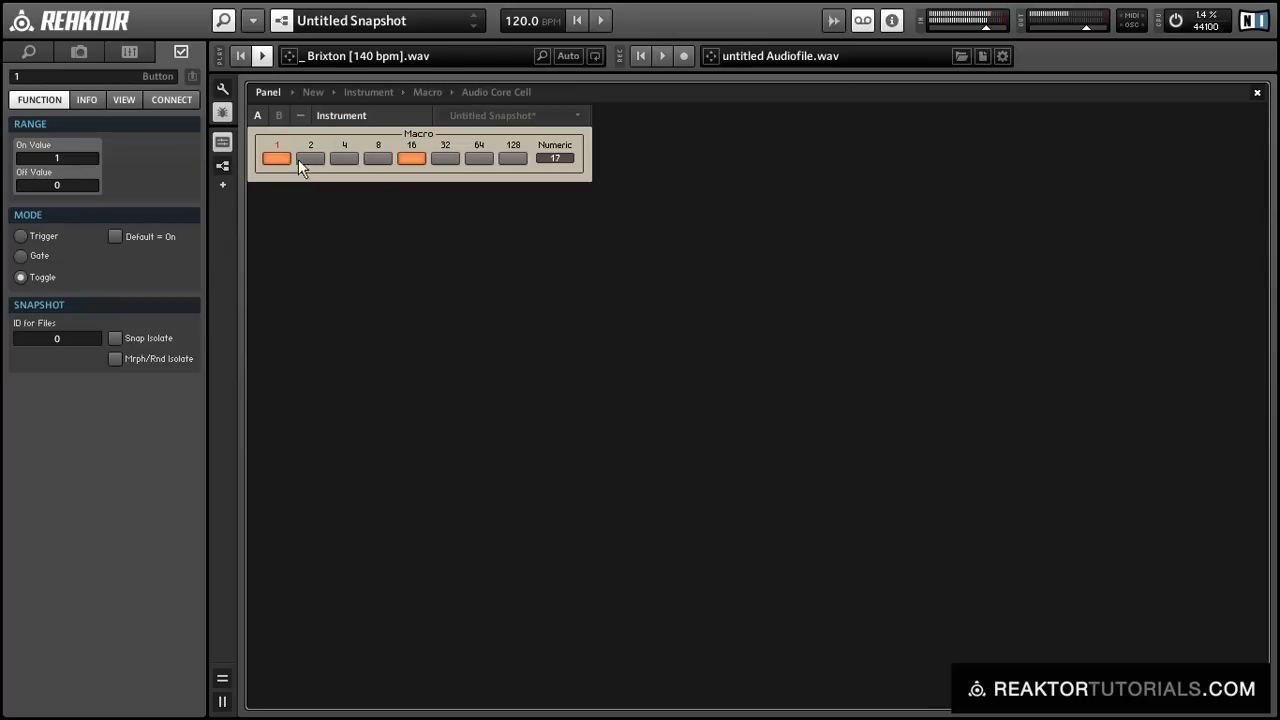
{"action": "left_click", "coordinate": [310, 158]}
{"action": "left_click", "coordinate": [344, 158]}
{"action": "left_click", "coordinate": [378, 158]}
{"action": "left_click", "coordinate": [445, 158]}
{"action": "left_click", "coordinate": [478, 158]}
{"action": "left_click", "coordinate": [513, 159]}
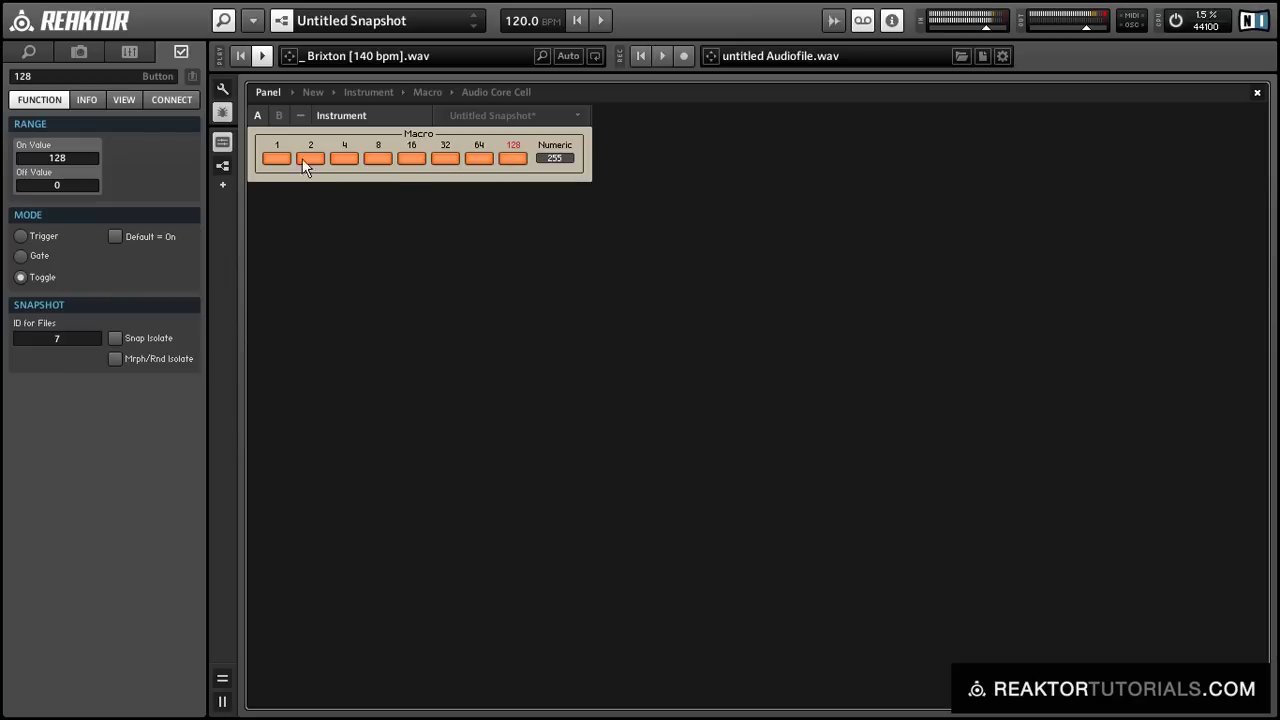
Toggle various bit buttons (64, 16, 4, 8, 1, 2) off and on to test the sound.
{"action": "left_click", "coordinate": [478, 158]}
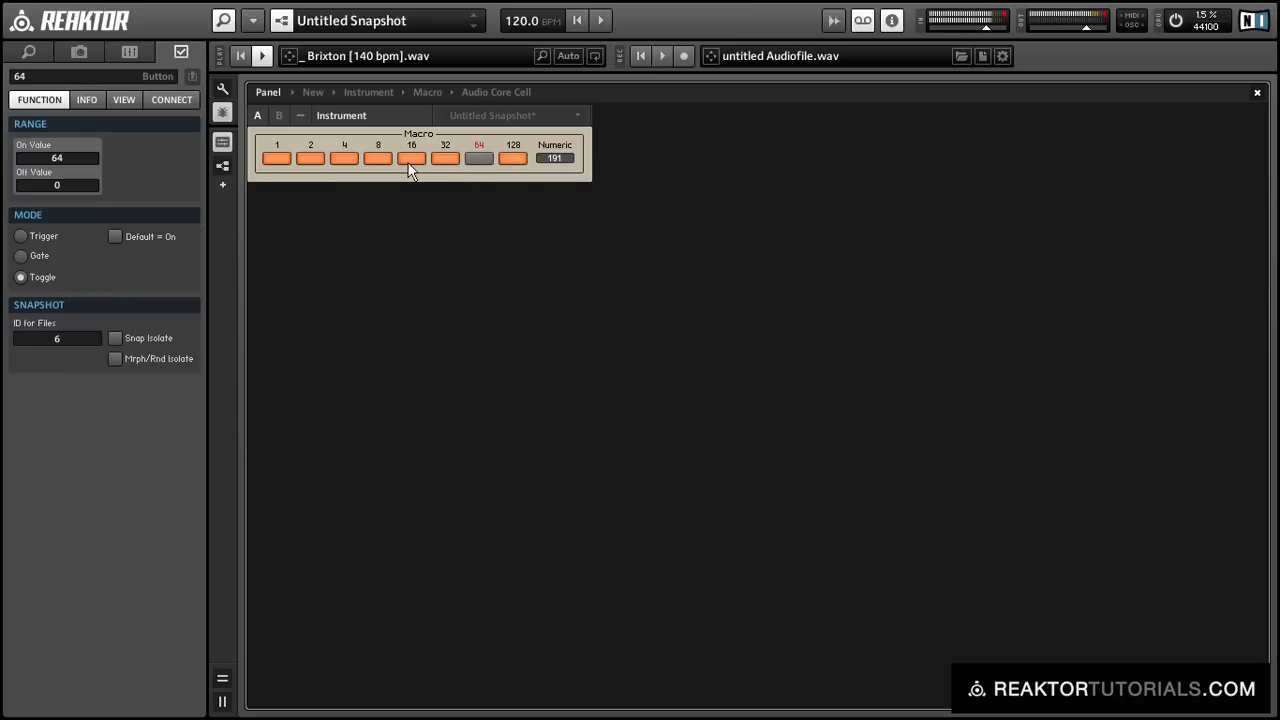
{"action": "left_click", "coordinate": [409, 160]}
{"action": "left_click", "coordinate": [345, 156]}
{"action": "left_click", "coordinate": [376, 158]}
{"action": "left_click", "coordinate": [411, 160]}
{"action": "left_click", "coordinate": [284, 158]}
{"action": "left_click", "coordinate": [310, 158]}
{"action": "left_click", "coordinate": [343, 159]}
{"action": "left_click", "coordinate": [377, 158]}
{"action": "left_click", "coordinate": [478, 158]}
Settle on only the 2, 8 and 32 bit buttons on, with Numeric reading 42.
{"action": "left_click", "coordinate": [345, 157]}
{"action": "left_click", "coordinate": [406, 161]}
{"action": "left_click", "coordinate": [446, 158]}
{"action": "left_click", "coordinate": [479, 160]}
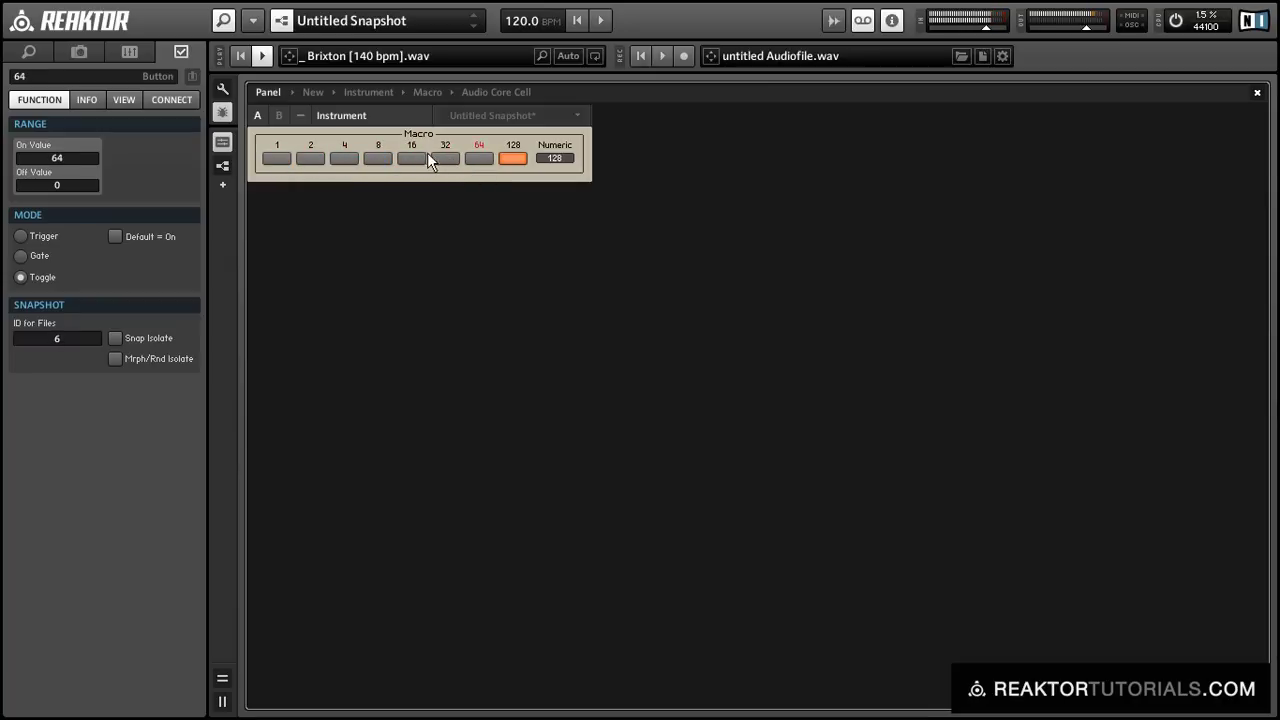
{"action": "left_click", "coordinate": [440, 158]}
{"action": "left_click", "coordinate": [512, 158]}
{"action": "left_click", "coordinate": [377, 158]}
{"action": "left_click", "coordinate": [310, 158]}
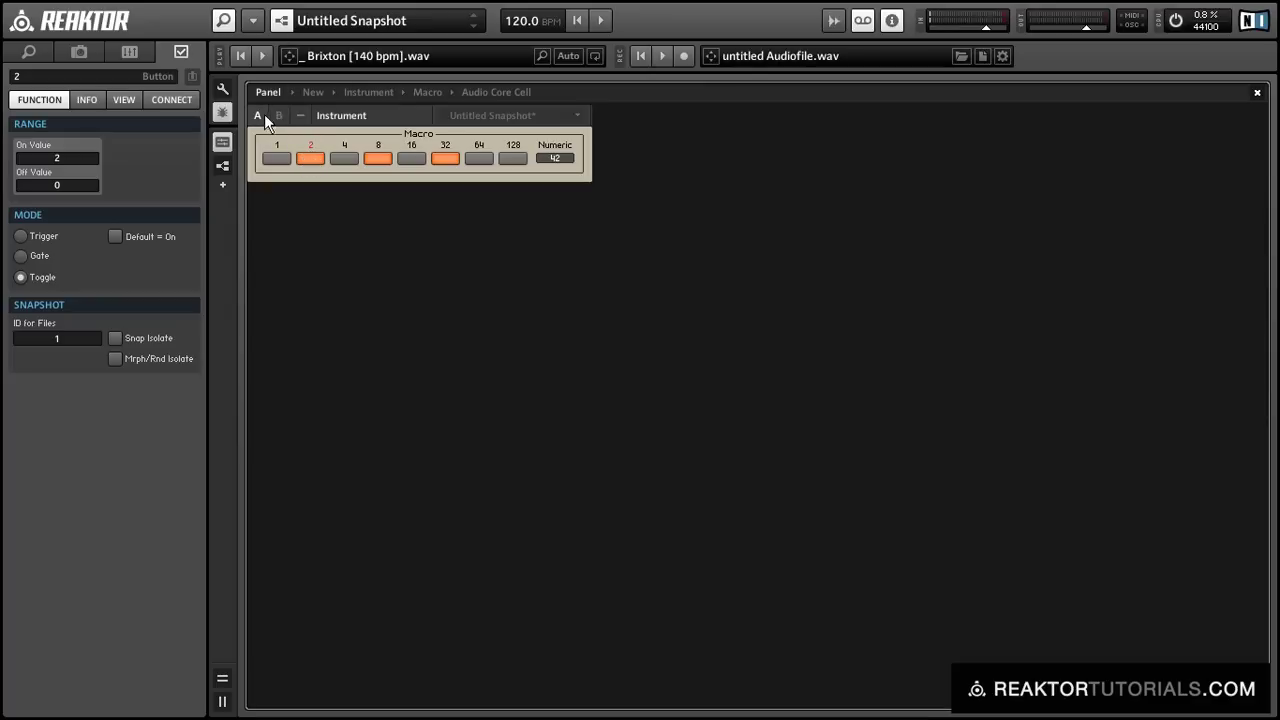
{"action": "left_click", "coordinate": [454, 307]}
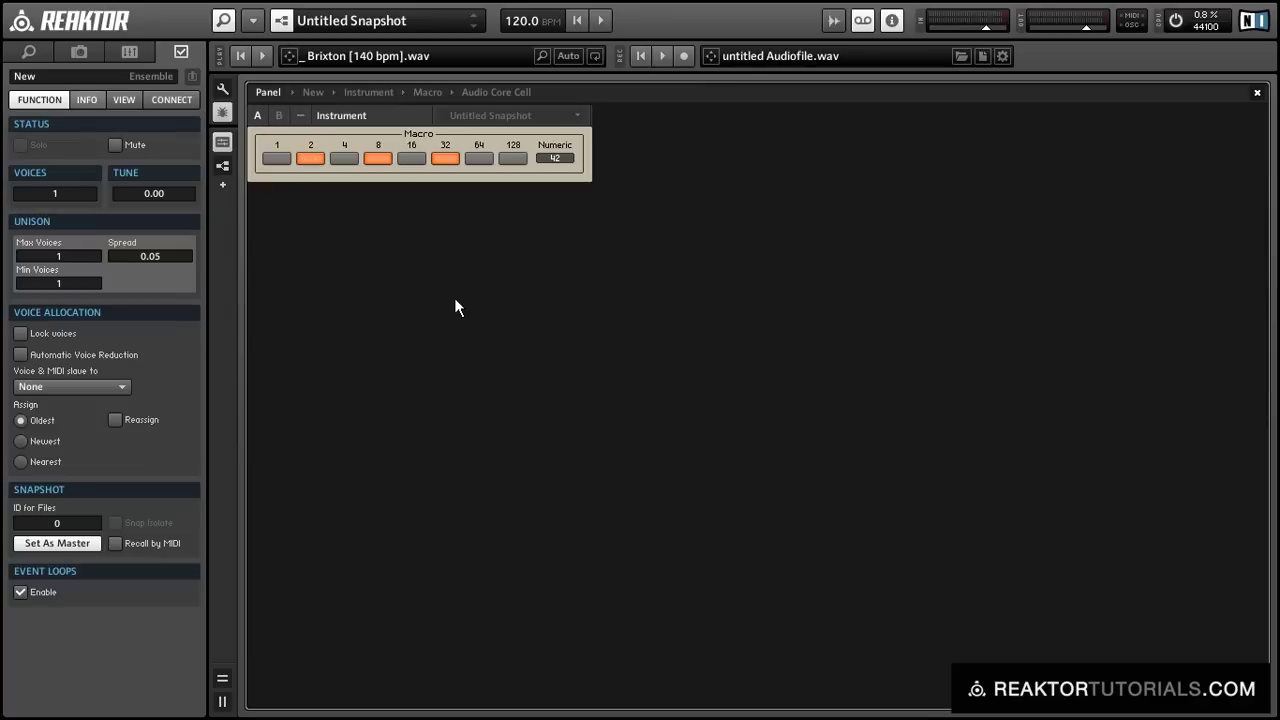
In the Macro structure, delete the Numeric meter module.
{"action": "double_click", "coordinate": [468, 178]}
{"action": "double_click", "coordinate": [438, 168]}
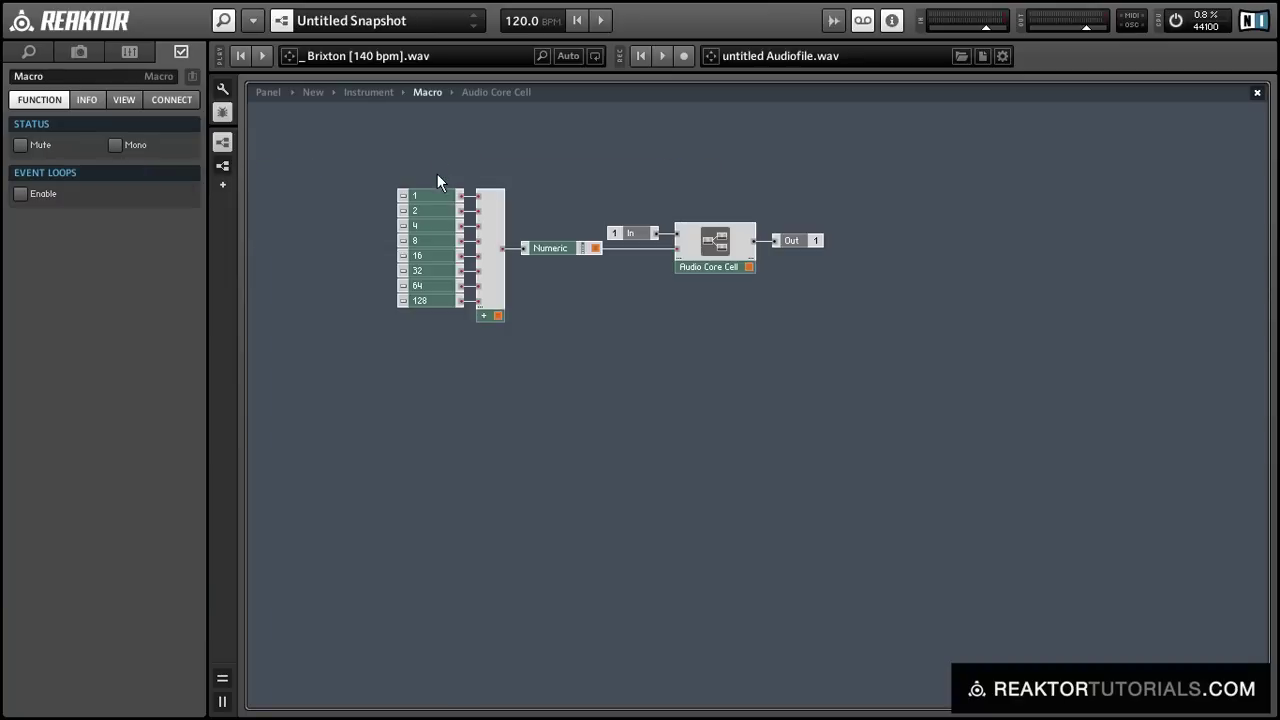
{"action": "left_click", "coordinate": [542, 248]}
{"action": "mouse_move", "coordinate": [581, 247]}
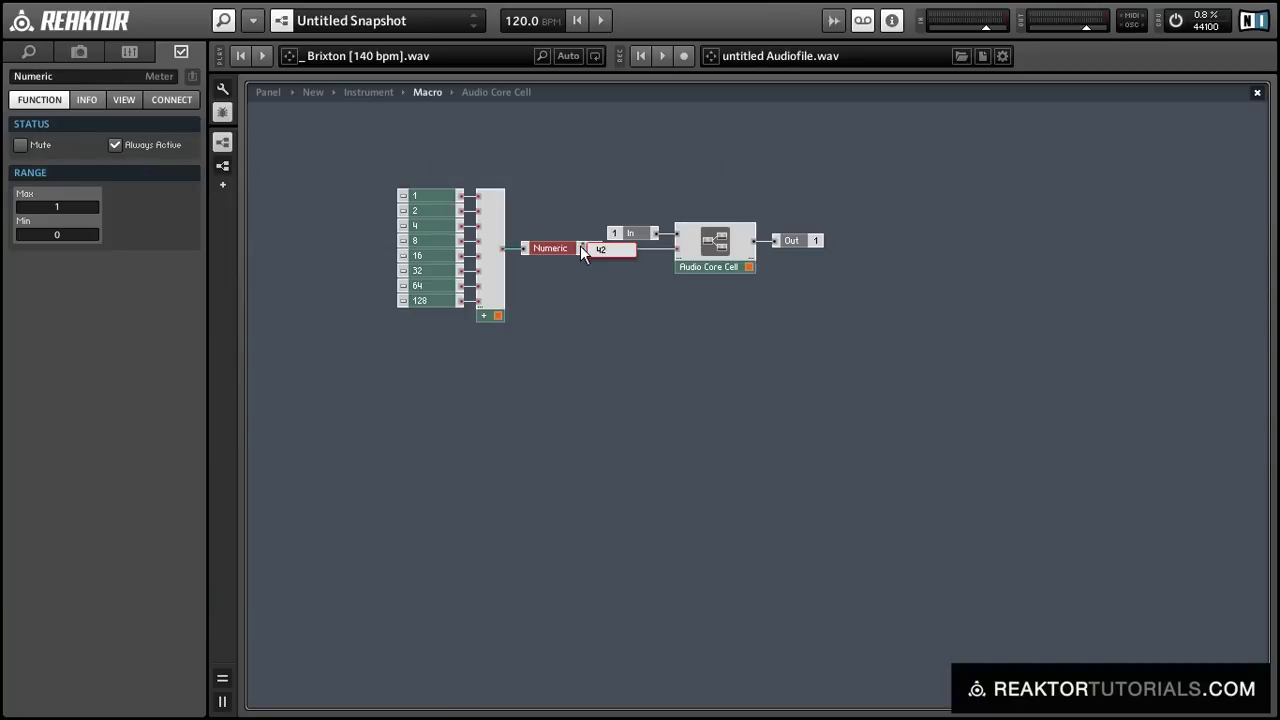
{"action": "key", "text": "Delete"}
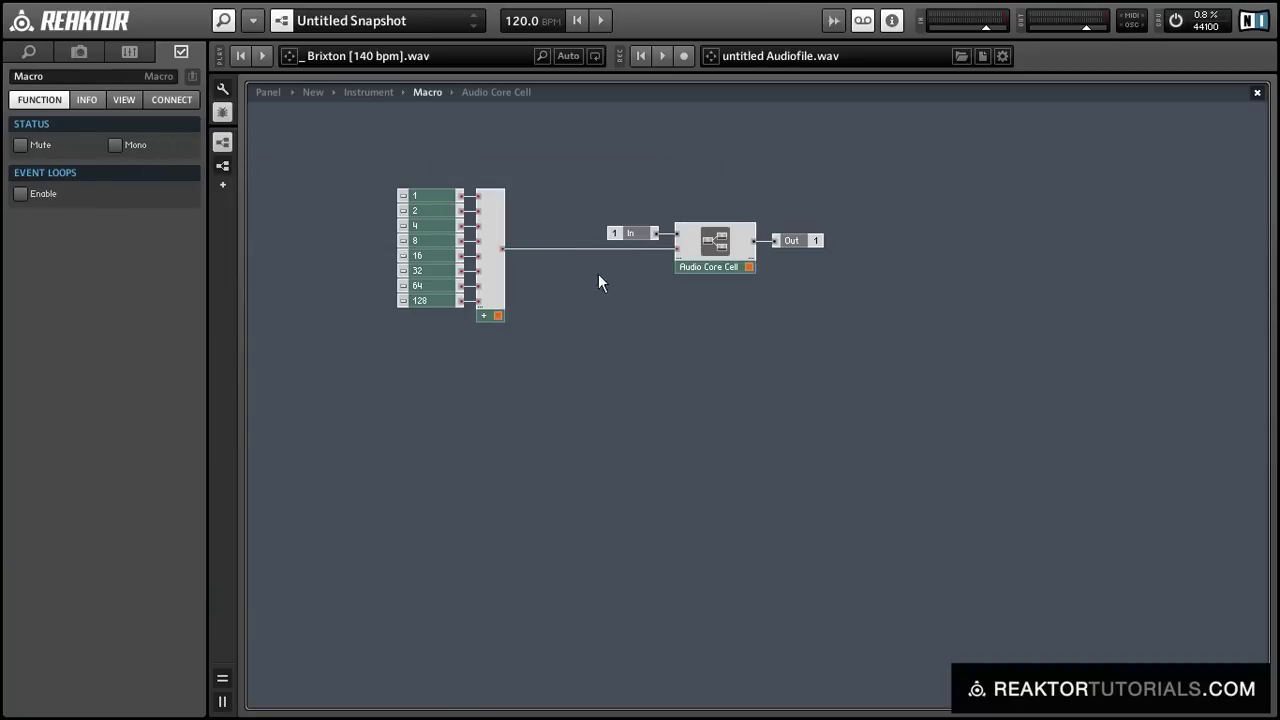
Rename the Audio Core Cell to OTO and select the bit-button row with its adder.
{"action": "left_click", "coordinate": [708, 267]}
{"action": "left_click", "coordinate": [54, 76]}
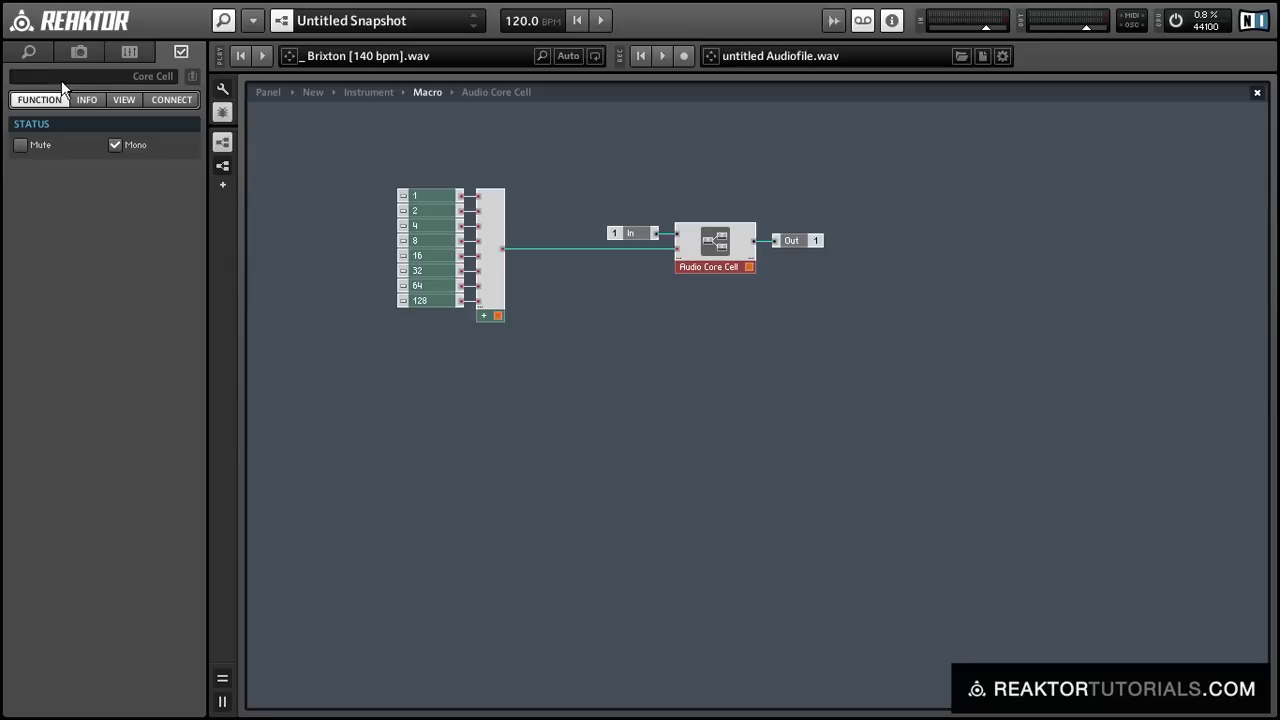
{"action": "key", "text": "Return"}
{"action": "mouse_move", "coordinate": [305, 177]}
{"action": "left_mouse_down"}
{"action": "mouse_move", "coordinate": [507, 297]}
{"action": "mouse_move", "coordinate": [491, 449]}
{"action": "left_mouse_up"}
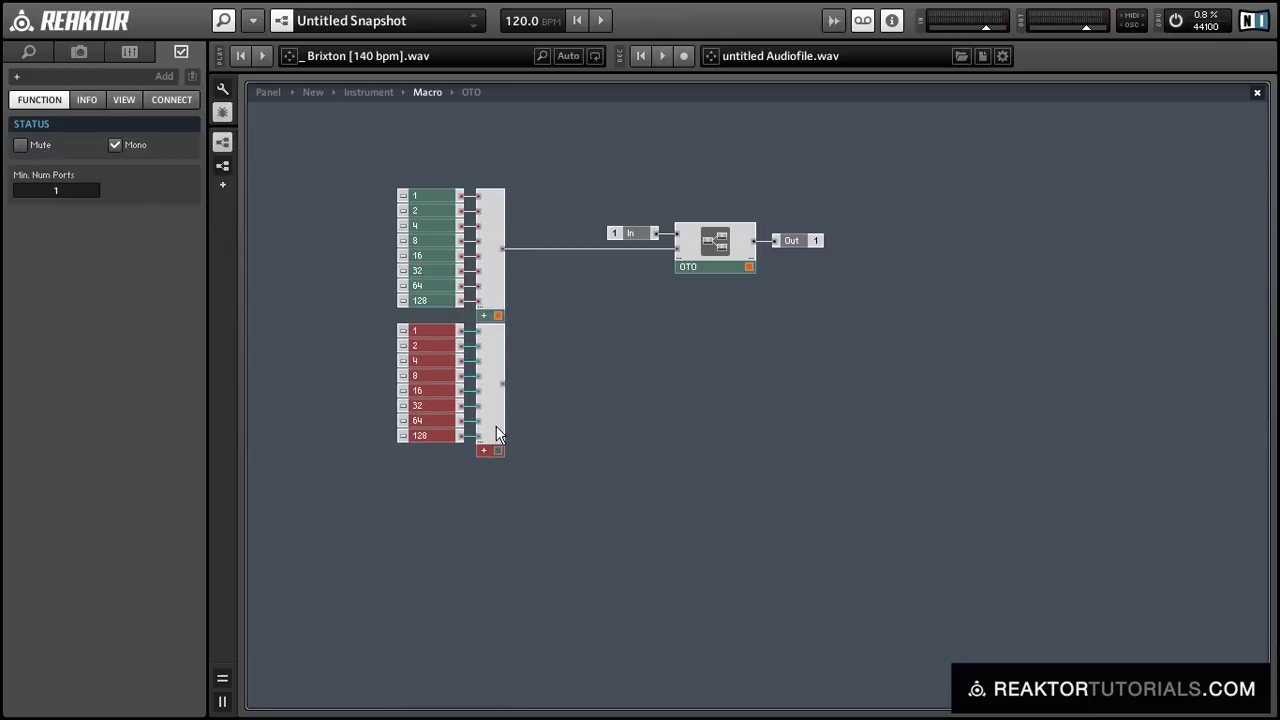
Inside OTO, add a new third input port set as an event input.
{"action": "double_click", "coordinate": [710, 243]}
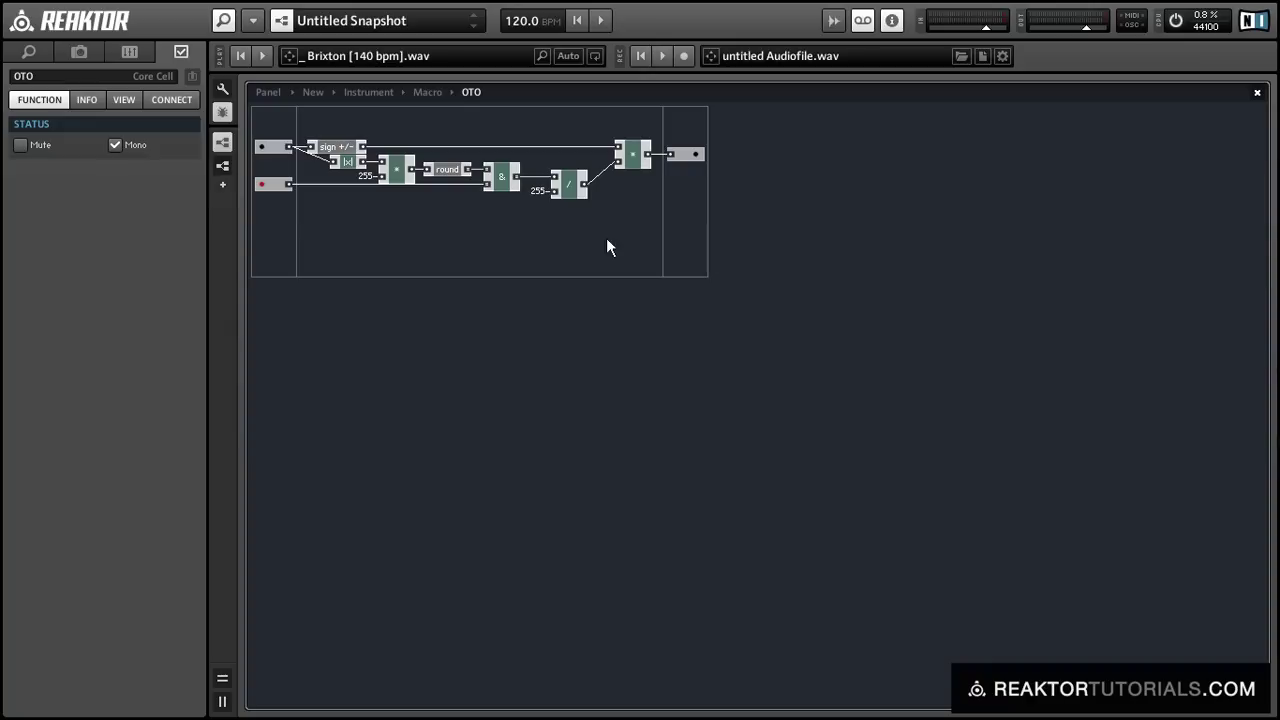
{"action": "right_click", "coordinate": [270, 242]}
{"action": "left_click", "coordinate": [428, 247]}
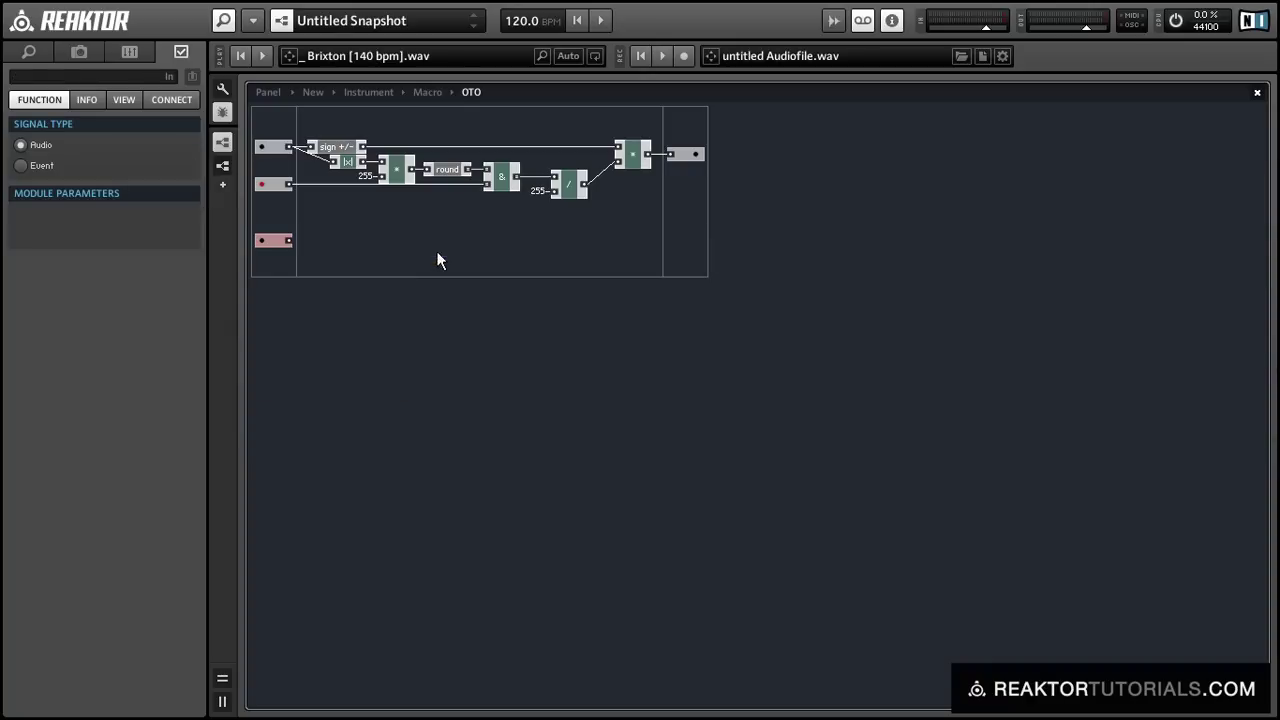
{"action": "left_click", "coordinate": [81, 166]}
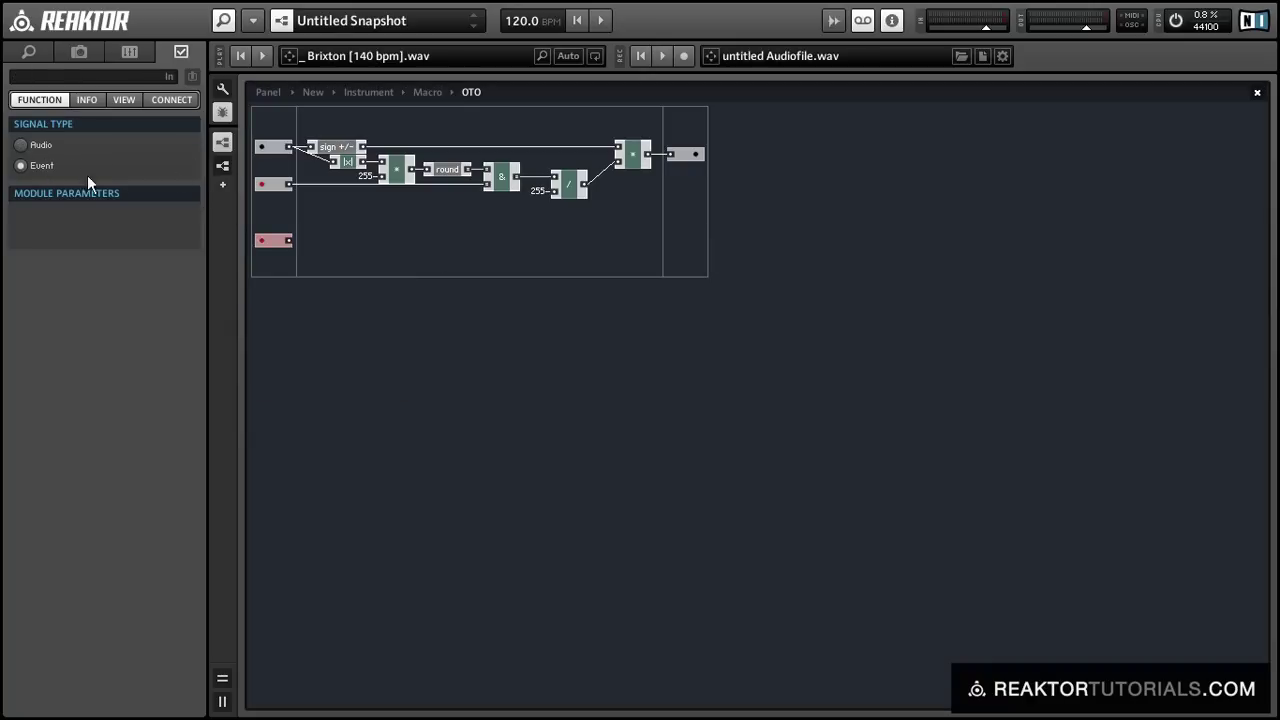
Insert a Bit XOR module, shift the divide, multiply and output right, and wire & into it.
{"action": "double_click", "coordinate": [507, 243]}
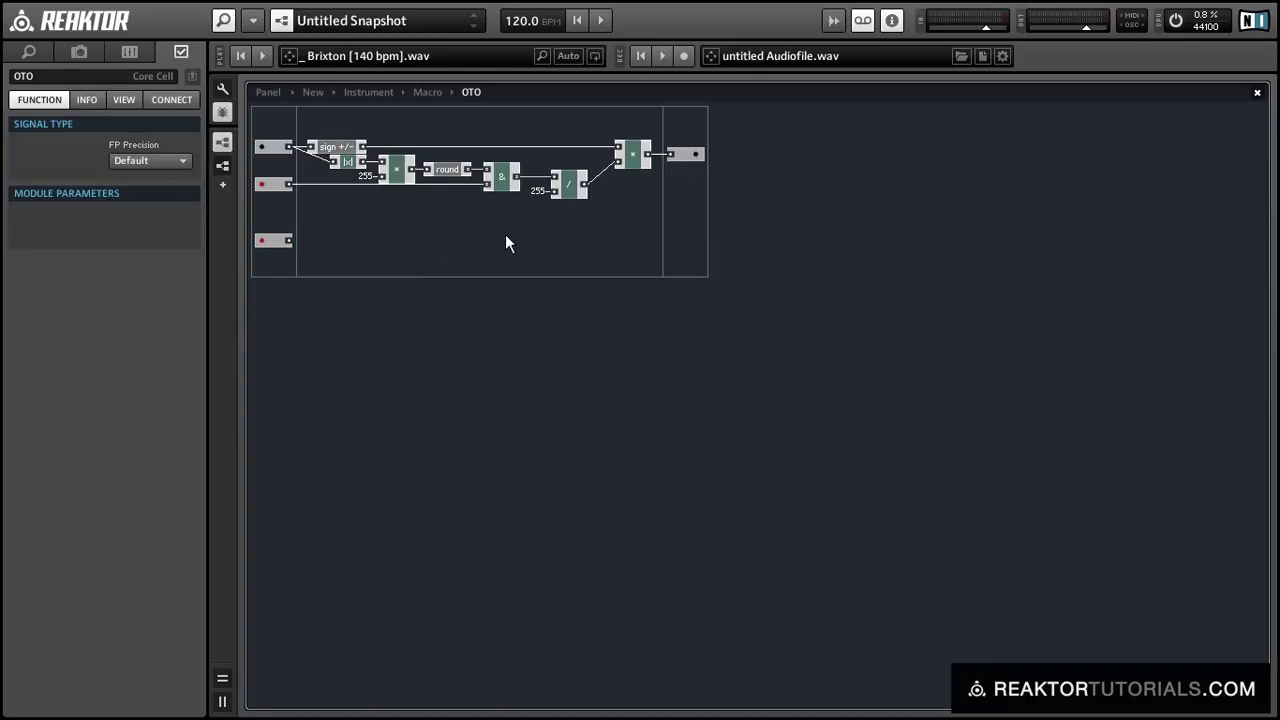
{"action": "type", "text": "bit and"}
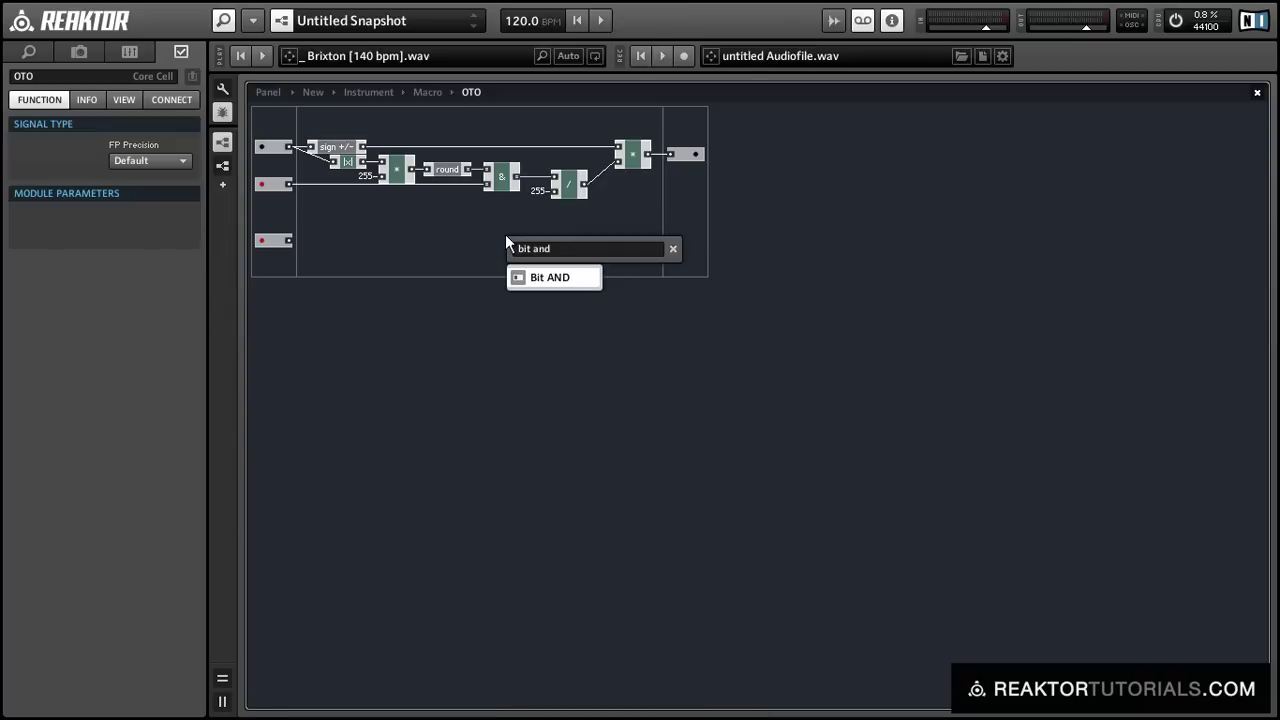
{"action": "key", "text": "BackSpace"}
{"action": "key", "text": "BackSpace"}
{"action": "key", "text": "BackSpace"}
{"action": "type", "text": "x"}
{"action": "key", "text": "Return"}
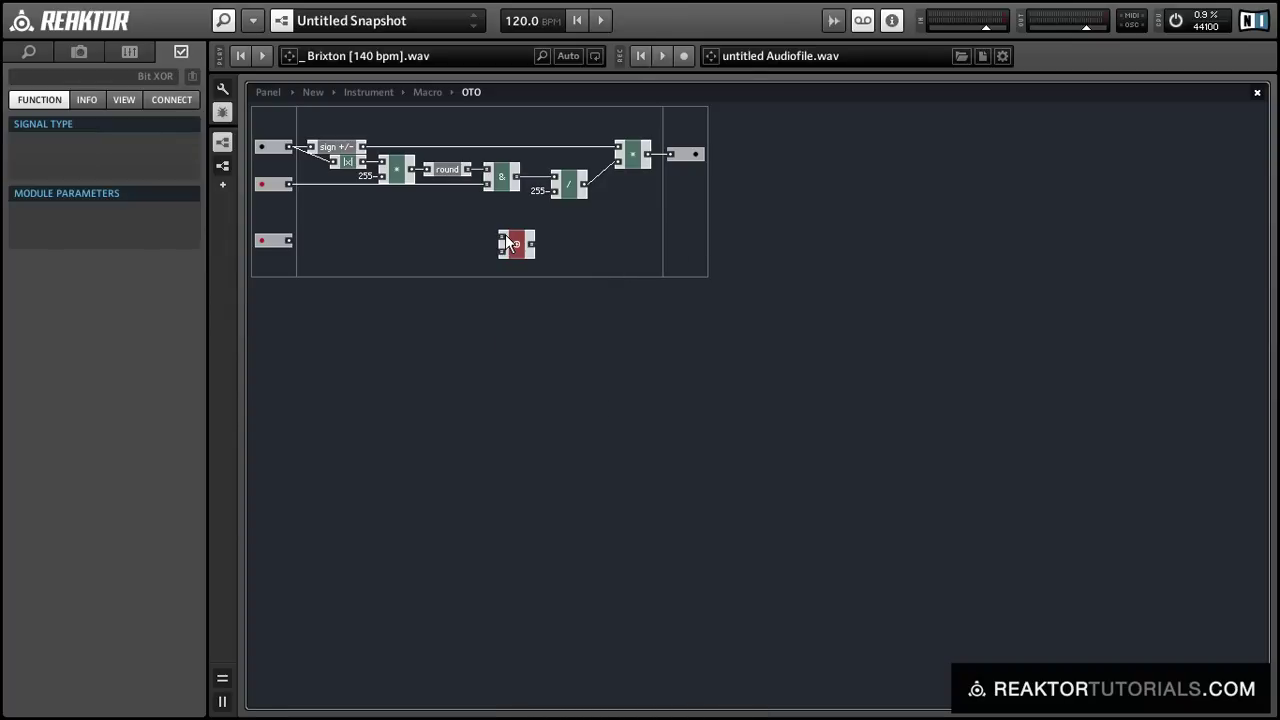
{"action": "left_click_drag", "start_coordinate": [561, 113], "coordinate": [706, 212]}
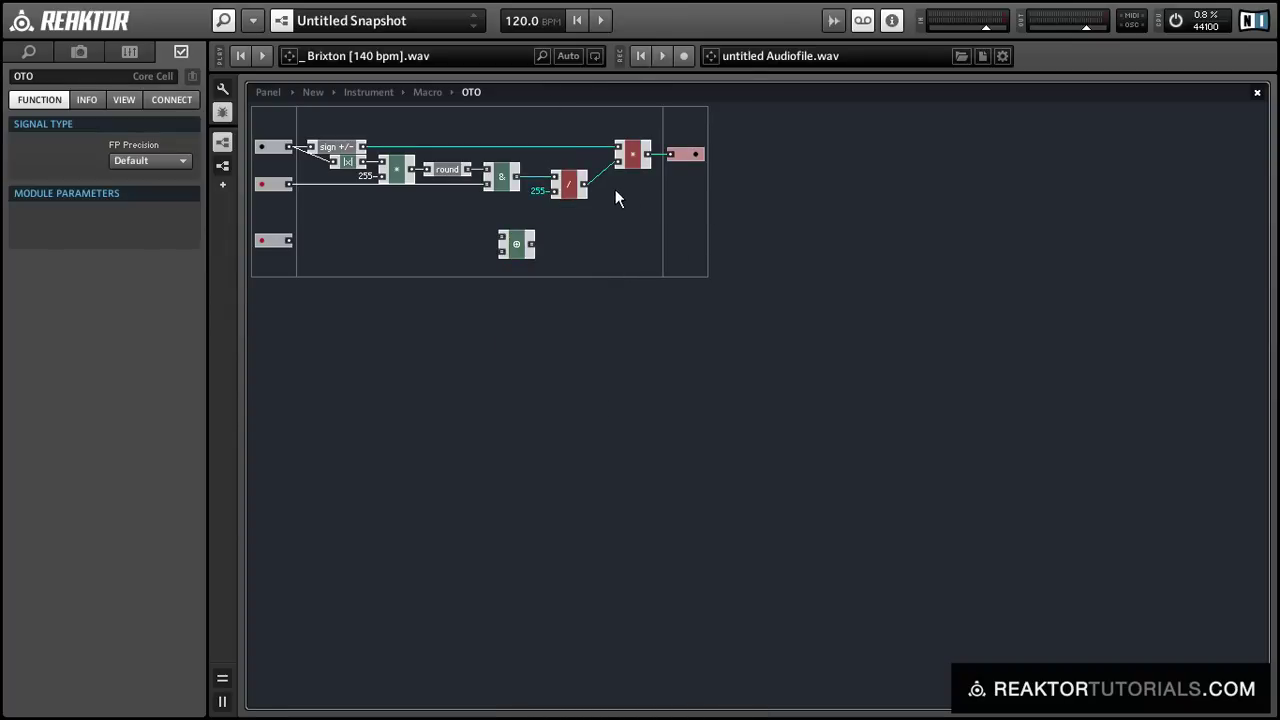
{"action": "left_click_drag", "start_coordinate": [574, 187], "coordinate": [637, 187]}
{"action": "left_click_drag", "start_coordinate": [516, 177], "coordinate": [263, 202]}
{"action": "left_click_drag", "start_coordinate": [555, 190], "coordinate": [630, 202]}
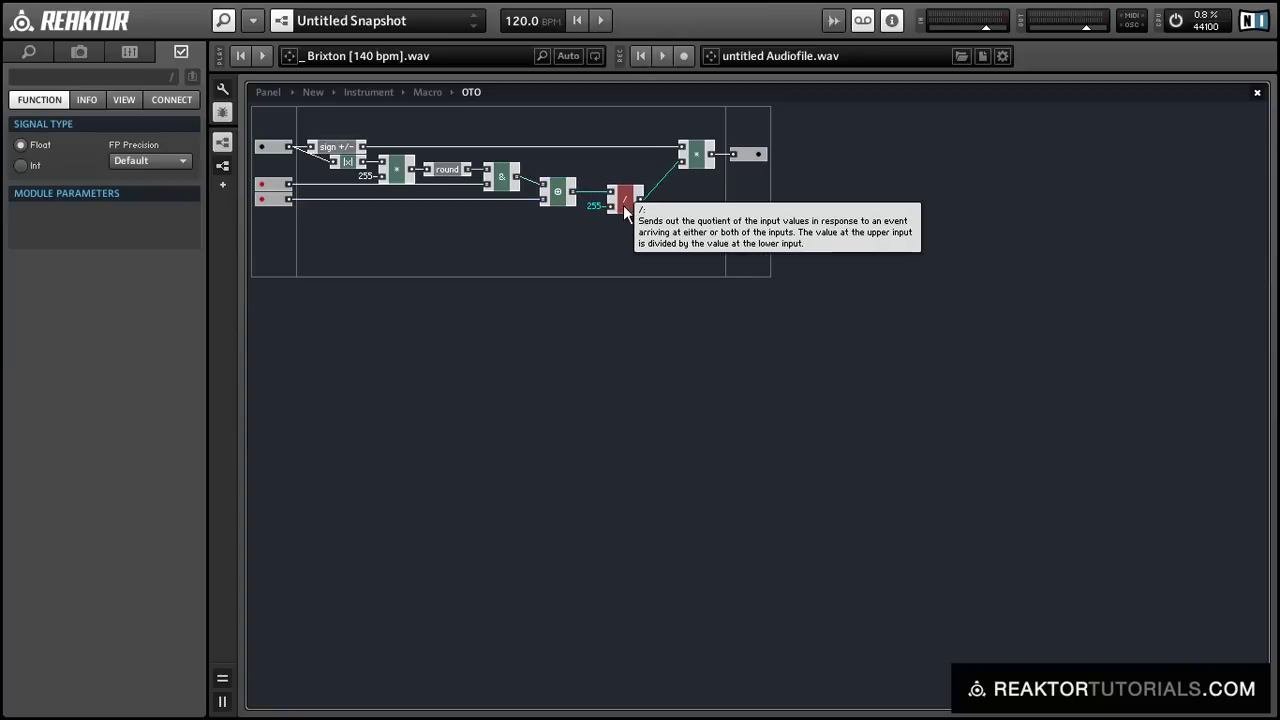
{"action": "left_click", "coordinate": [675, 235]}
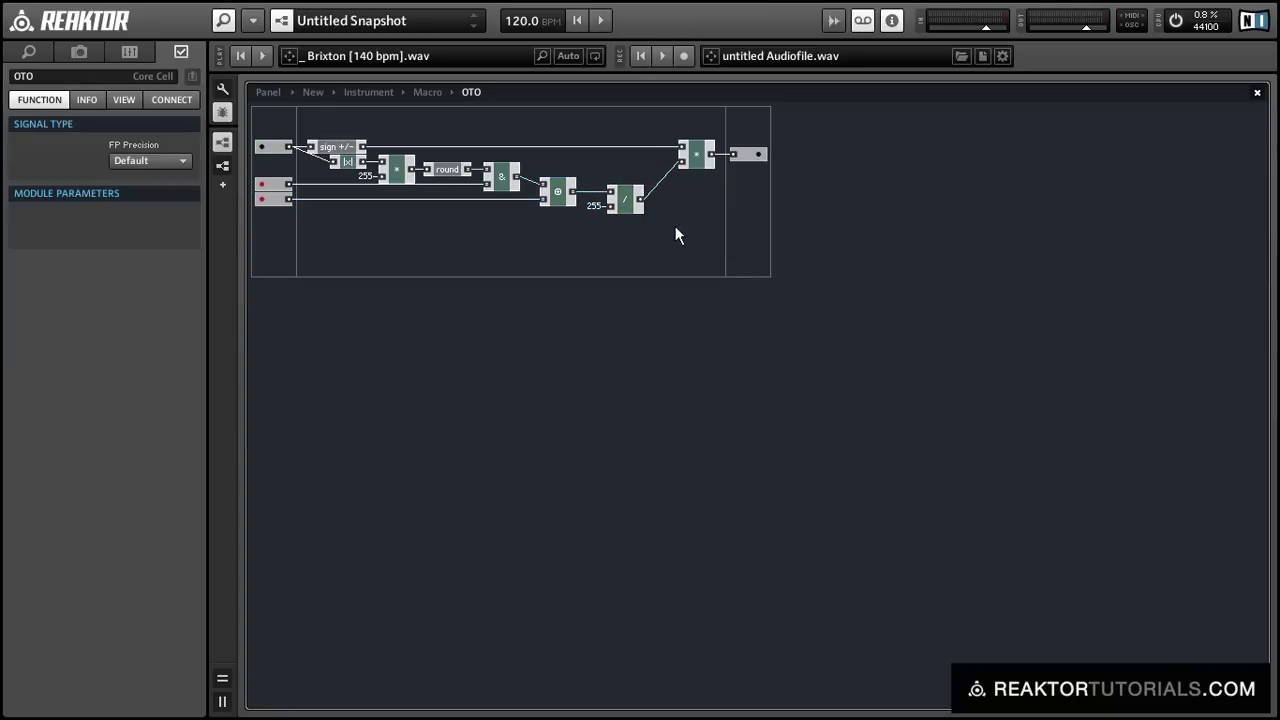
Back at Macro level, wire the lower bit selector into OTO's third input.
{"action": "double_click", "coordinate": [603, 255]}
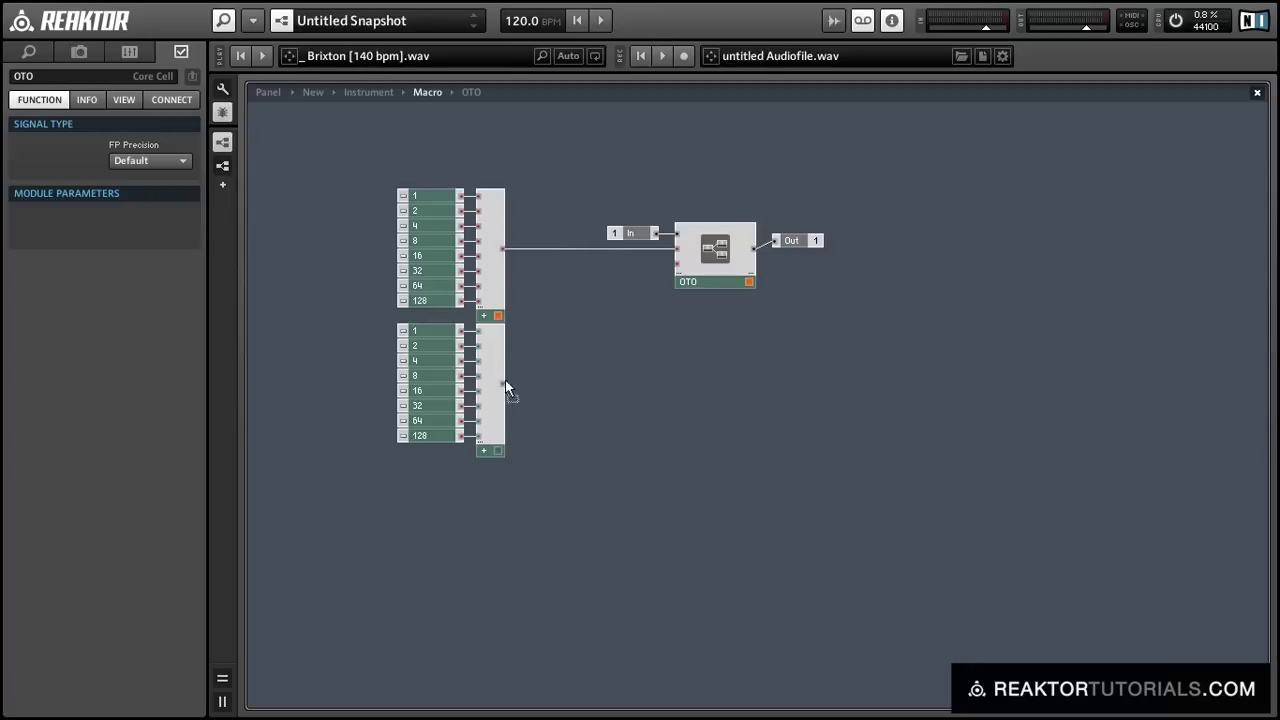
{"action": "left_click_drag", "start_coordinate": [530, 371], "coordinate": [677, 264]}
{"action": "left_click_drag", "start_coordinate": [801, 241], "coordinate": [797, 246]}
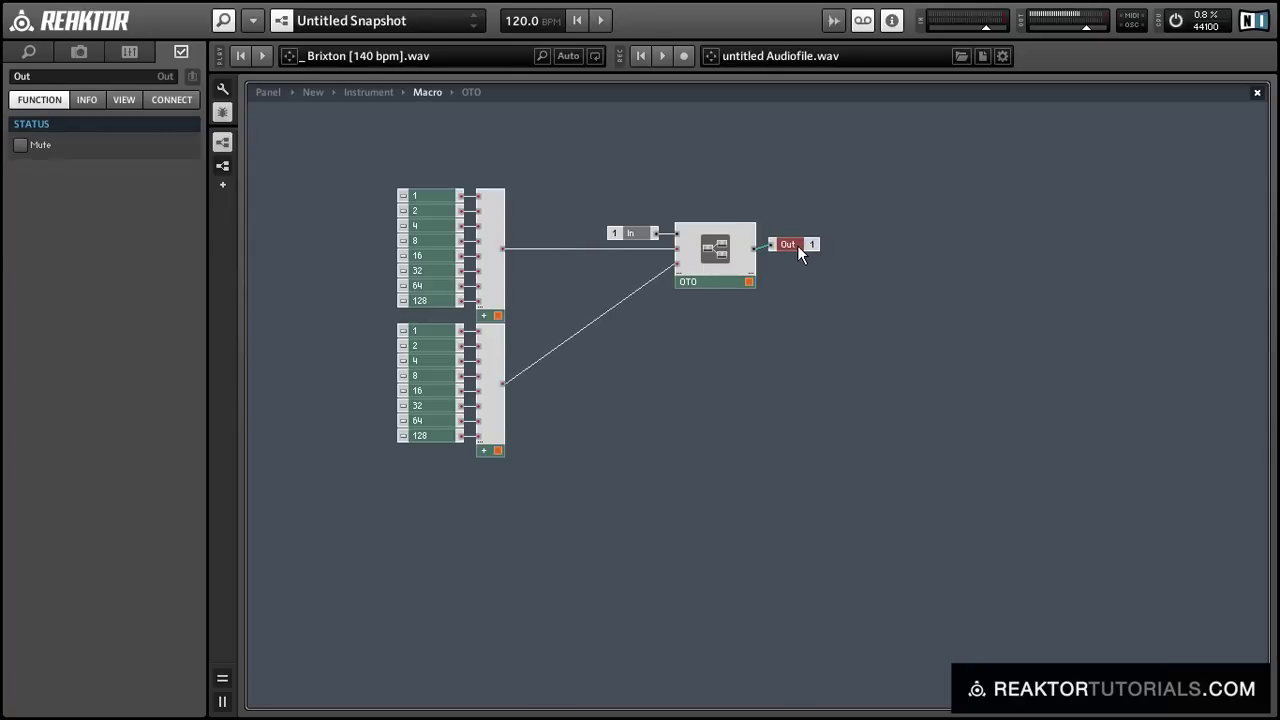
{"action": "left_click", "coordinate": [718, 331]}
In the panel with editing enabled, move the lower 1 and 4 buttons into a second row.
{"action": "left_click", "coordinate": [267, 92]}
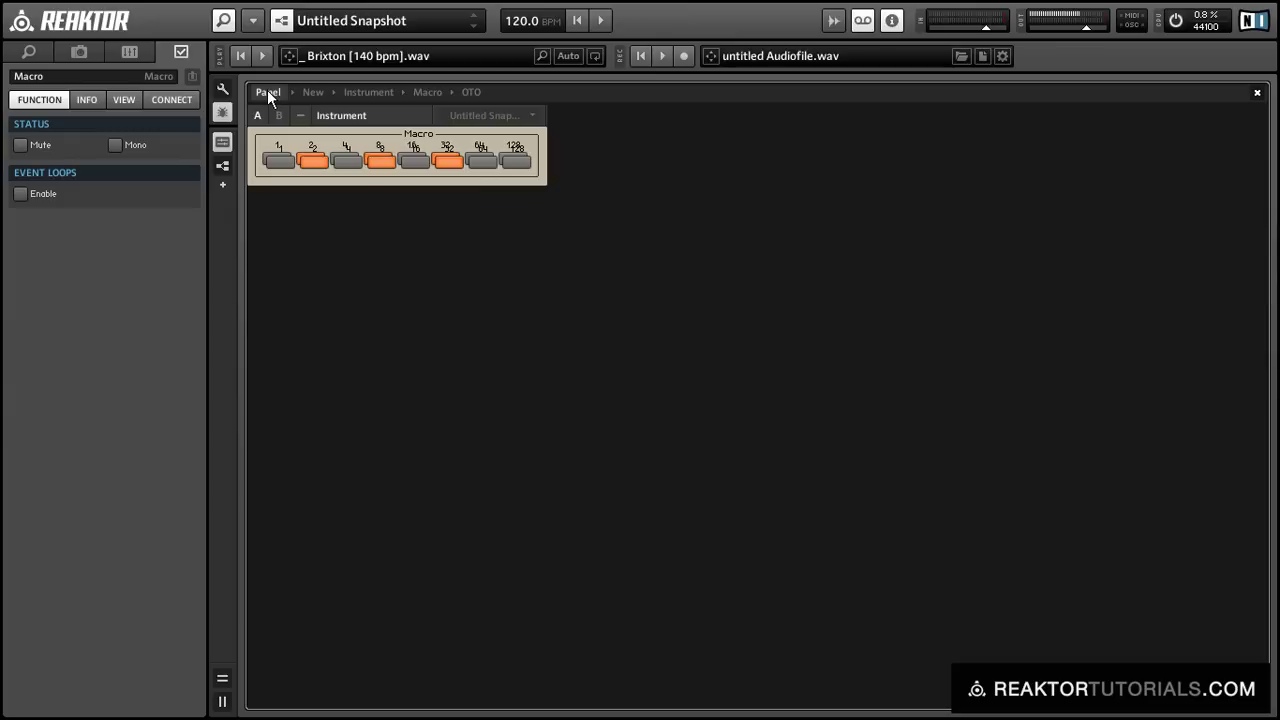
{"action": "left_click", "coordinate": [224, 84]}
{"action": "left_click_drag", "start_coordinate": [280, 159], "coordinate": [278, 197]}
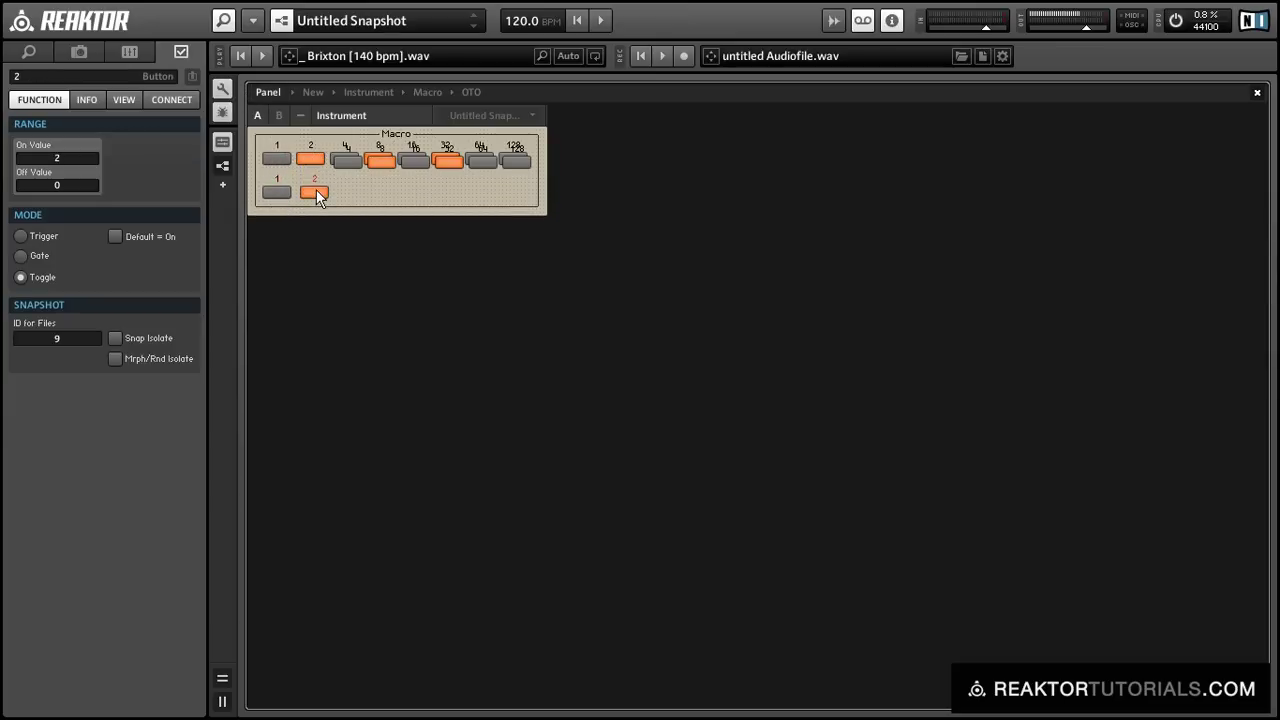
{"action": "left_click_drag", "start_coordinate": [343, 159], "coordinate": [515, 197]}
{"action": "left_click", "coordinate": [416, 166]}
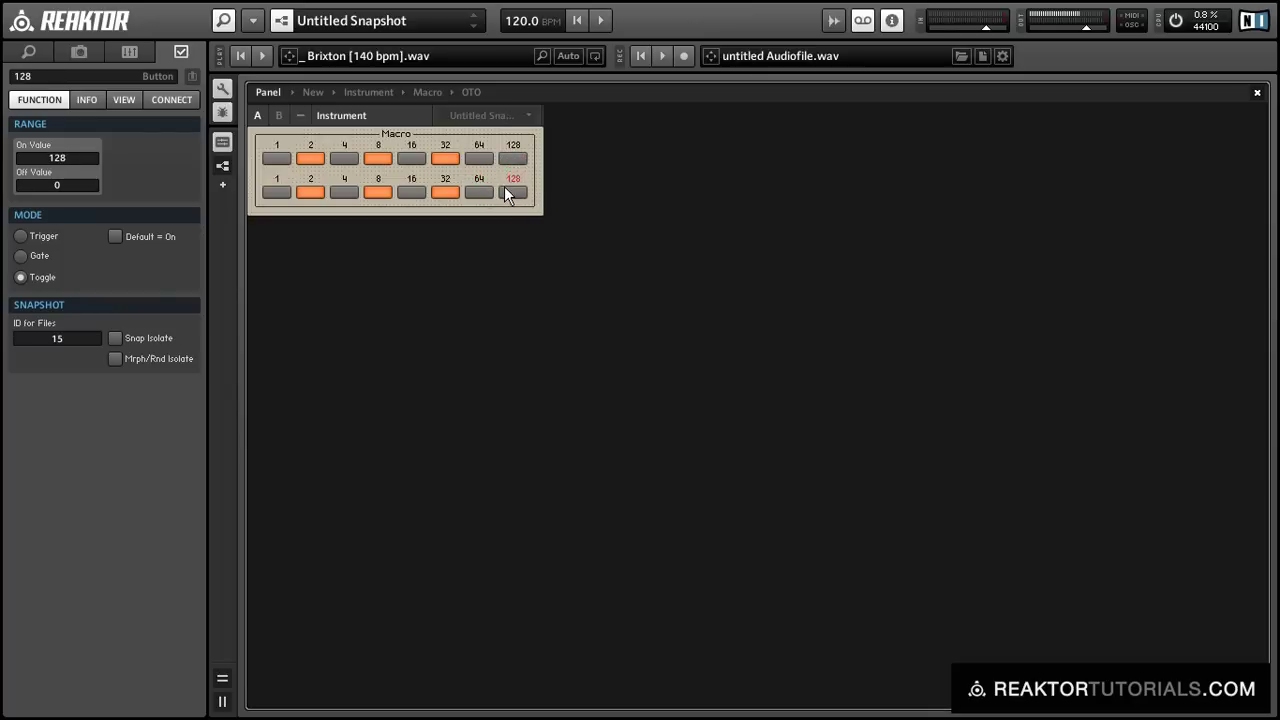
Leave panel editing, switch off lower bits 2, 8 and 32, and start audio playback.
{"action": "left_click", "coordinate": [219, 89]}
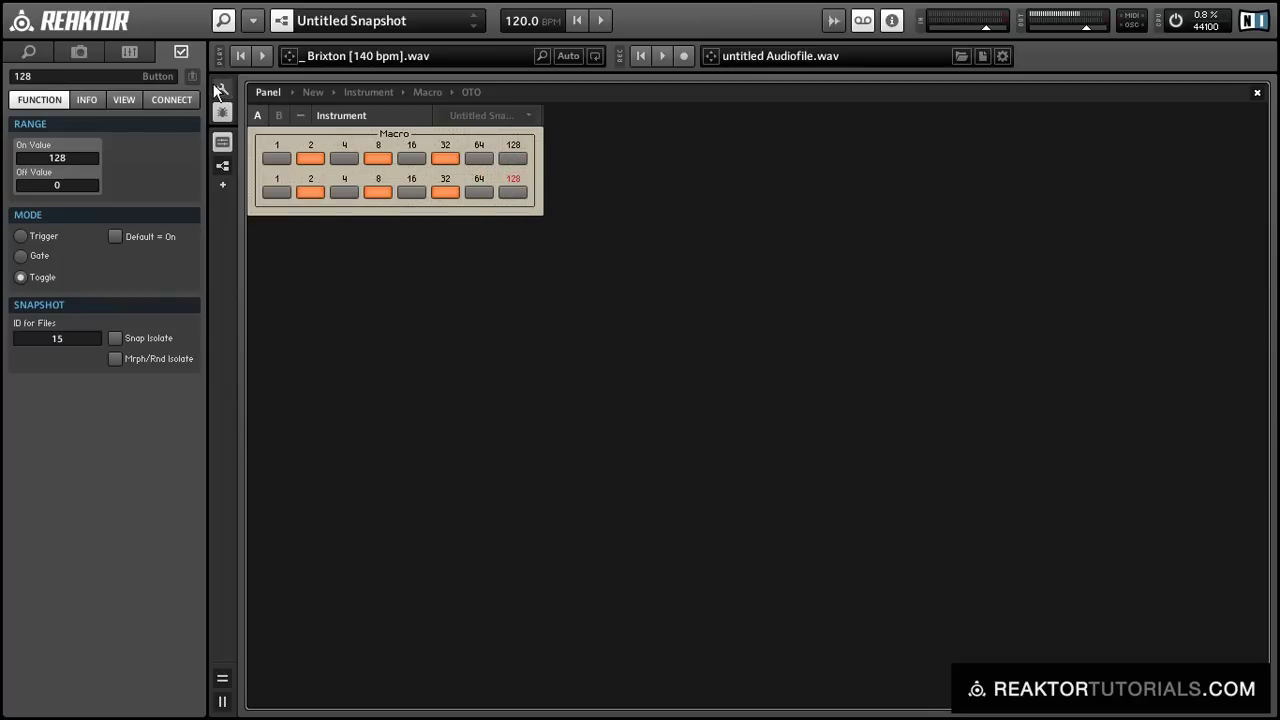
{"action": "left_click", "coordinate": [310, 192]}
{"action": "left_click", "coordinate": [376, 193]}
{"action": "left_click", "coordinate": [443, 194]}
{"action": "left_click", "coordinate": [266, 59]}
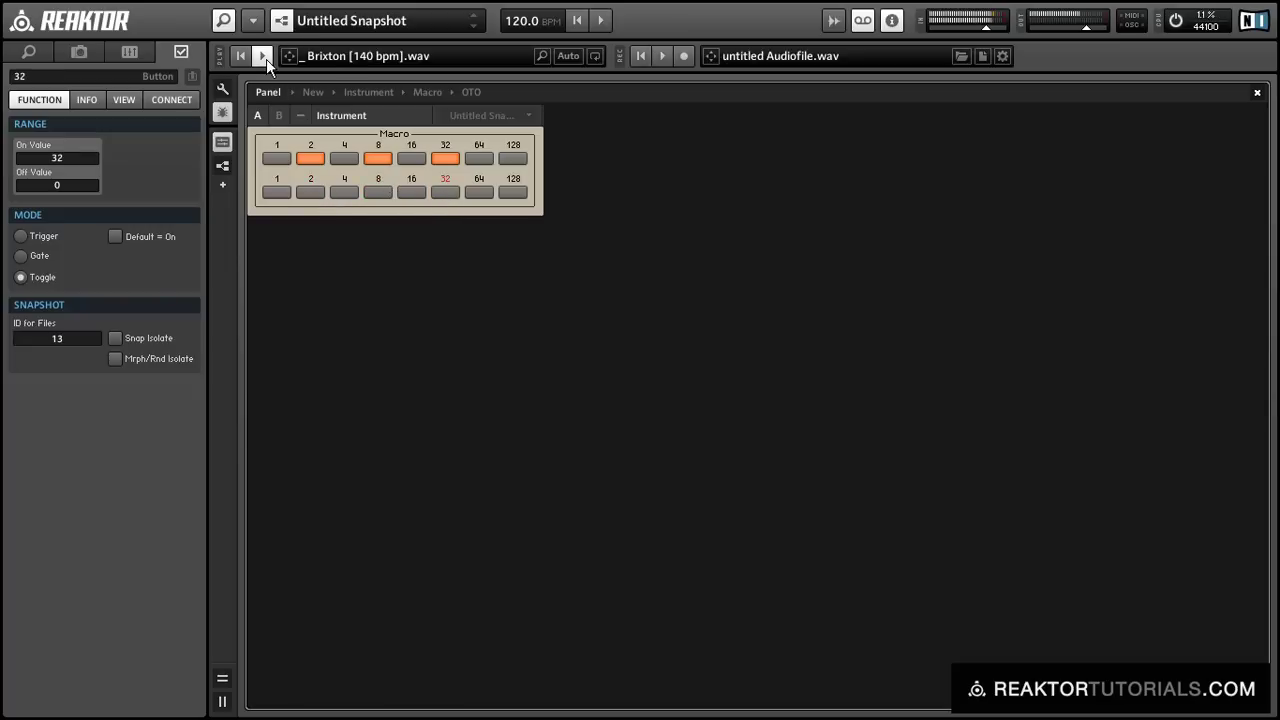
Turn on top bits 1, 4, 16, 64, 128 and lower bits 4, 16, 64.
{"action": "left_click", "coordinate": [277, 158]}
{"action": "left_click", "coordinate": [344, 158]}
{"action": "left_click", "coordinate": [411, 158]}
{"action": "left_click", "coordinate": [479, 158]}
{"action": "left_click", "coordinate": [512, 158]}
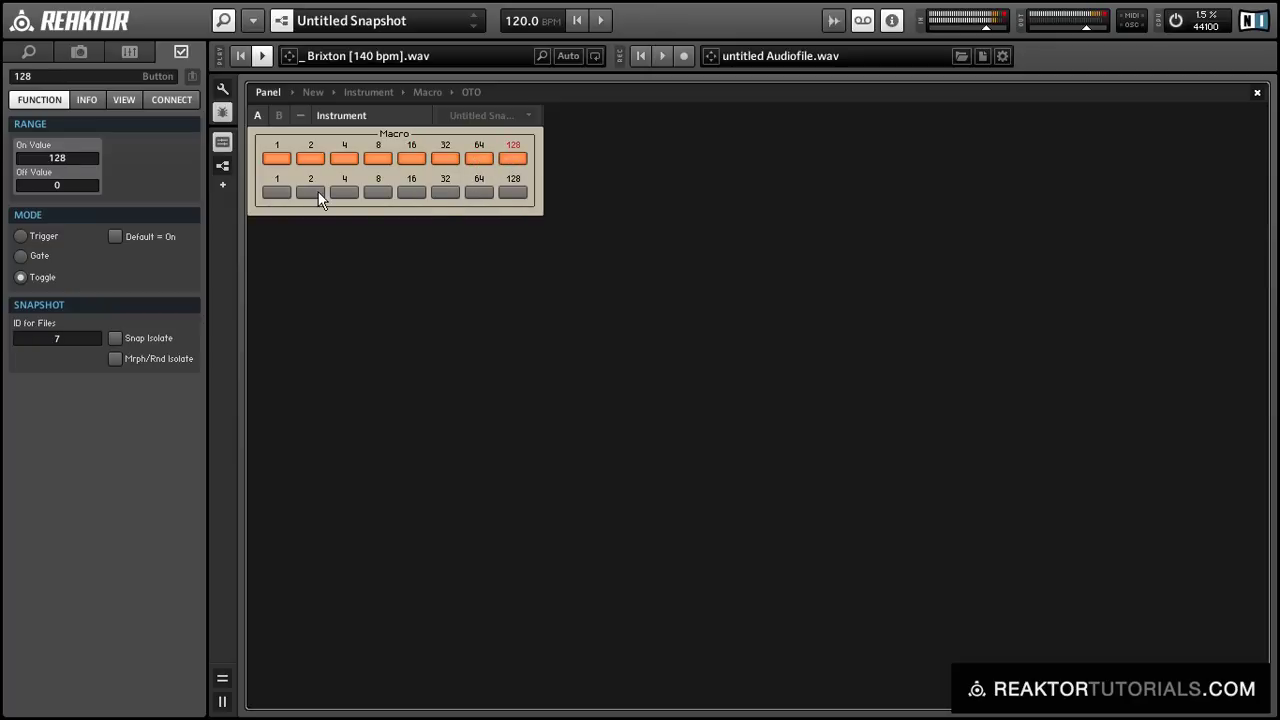
{"action": "left_click", "coordinate": [344, 192]}
{"action": "left_click", "coordinate": [417, 191]}
{"action": "left_click", "coordinate": [476, 193]}
Switch off all eight top-row bits, from 64 down to 1, then 128.
{"action": "left_click", "coordinate": [476, 158]}
{"action": "left_click", "coordinate": [445, 158]}
{"action": "left_click", "coordinate": [411, 158]}
{"action": "left_click", "coordinate": [378, 158]}
{"action": "left_click", "coordinate": [330, 158]}
{"action": "left_click", "coordinate": [311, 158]}
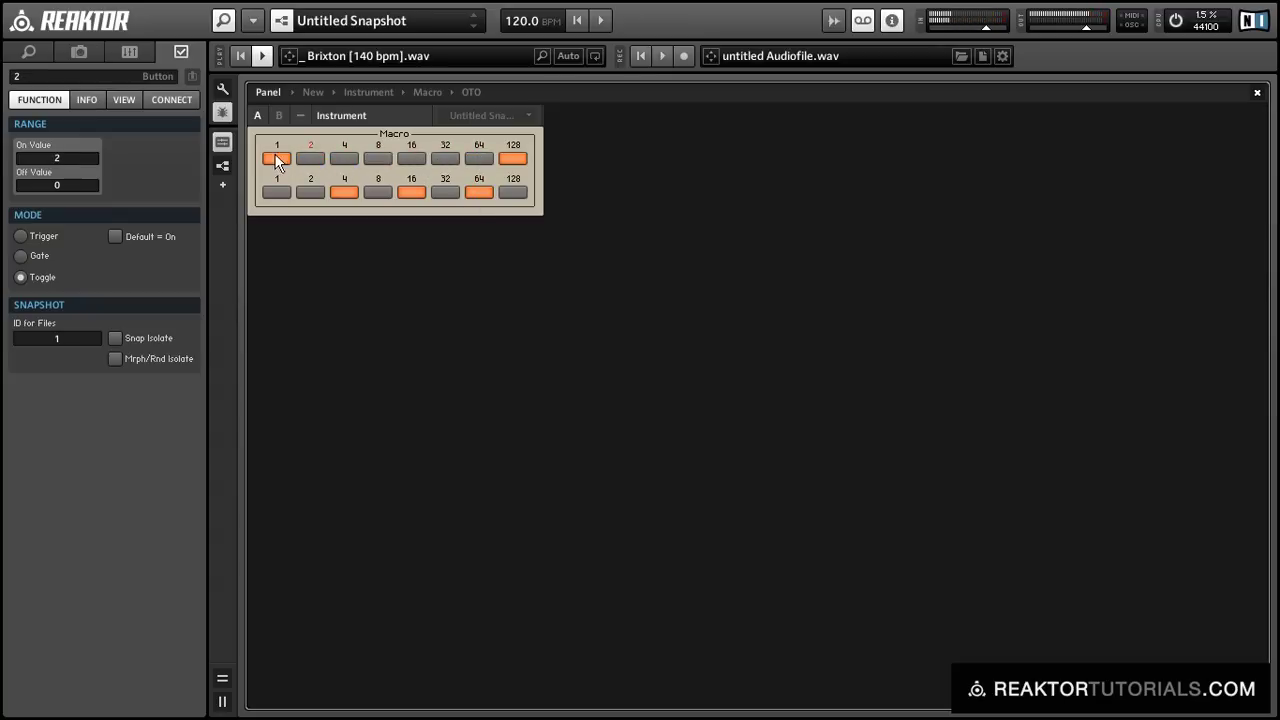
{"action": "left_click", "coordinate": [273, 156]}
{"action": "left_click", "coordinate": [513, 158]}
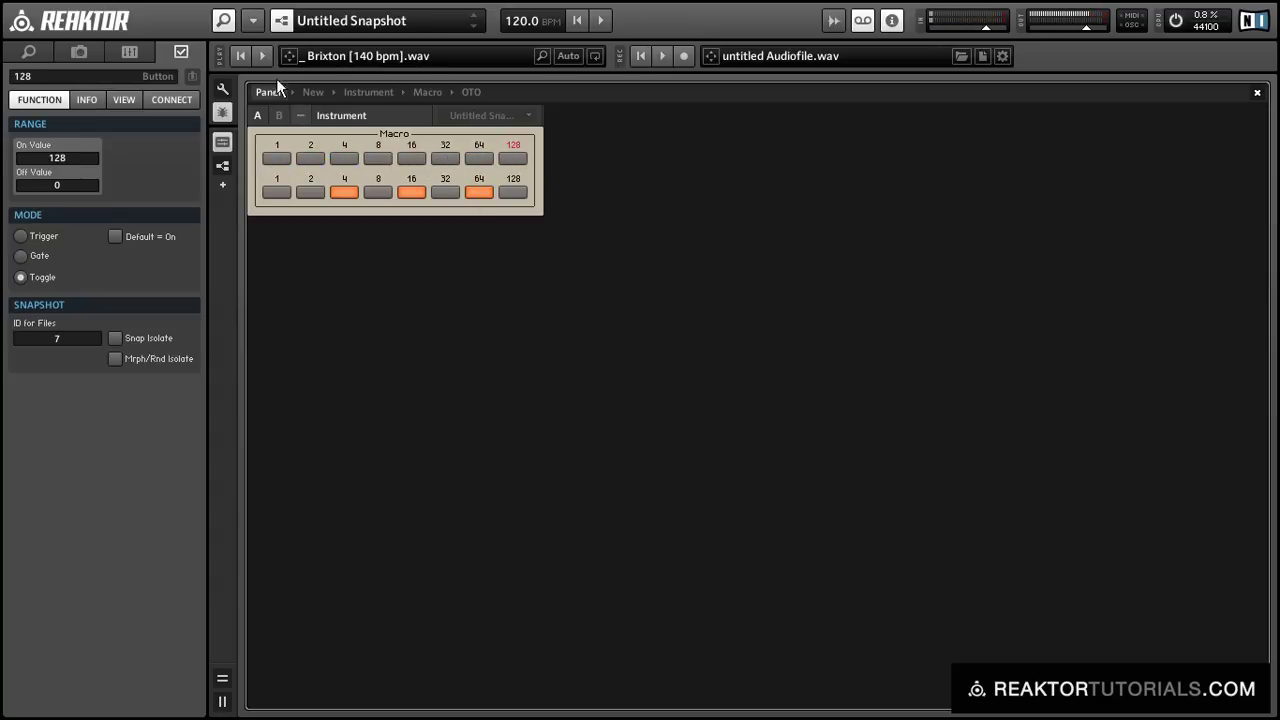
Restart playback, swap lower bit 64 for lower bit 32, and enable top bit 8.
{"action": "left_click", "coordinate": [262, 56]}
{"action": "left_click", "coordinate": [481, 191]}
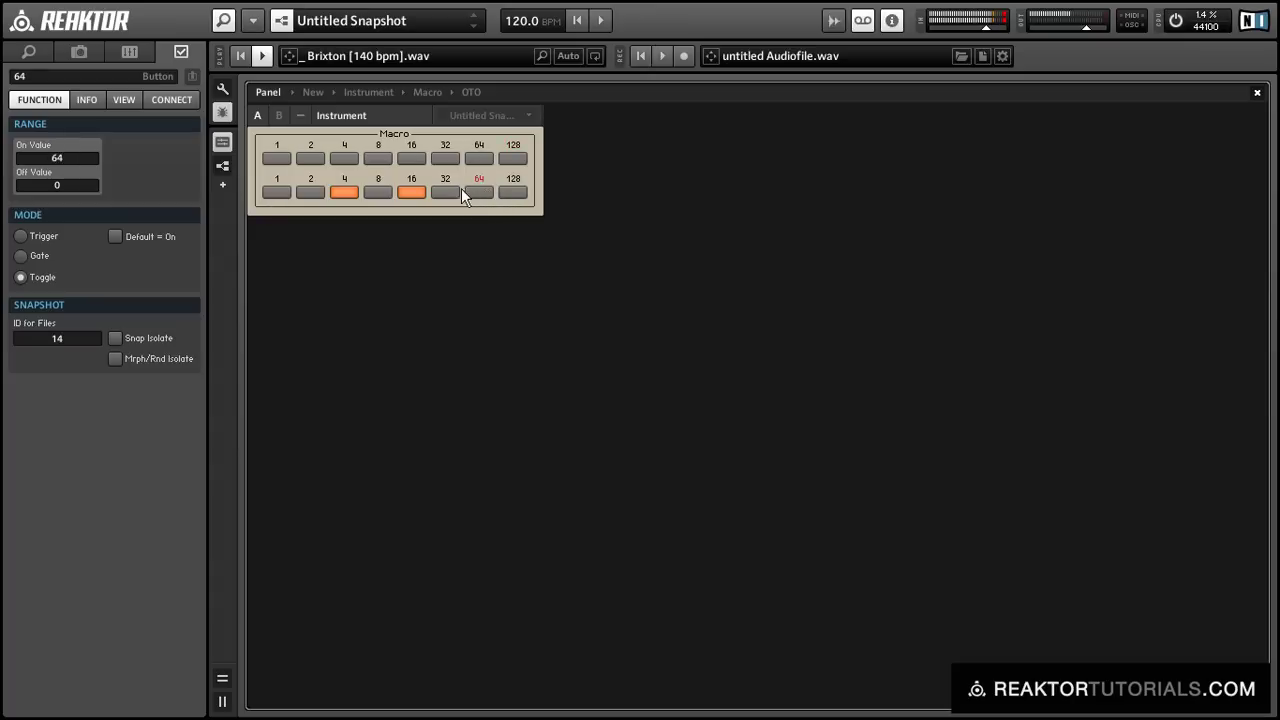
{"action": "left_click", "coordinate": [450, 190]}
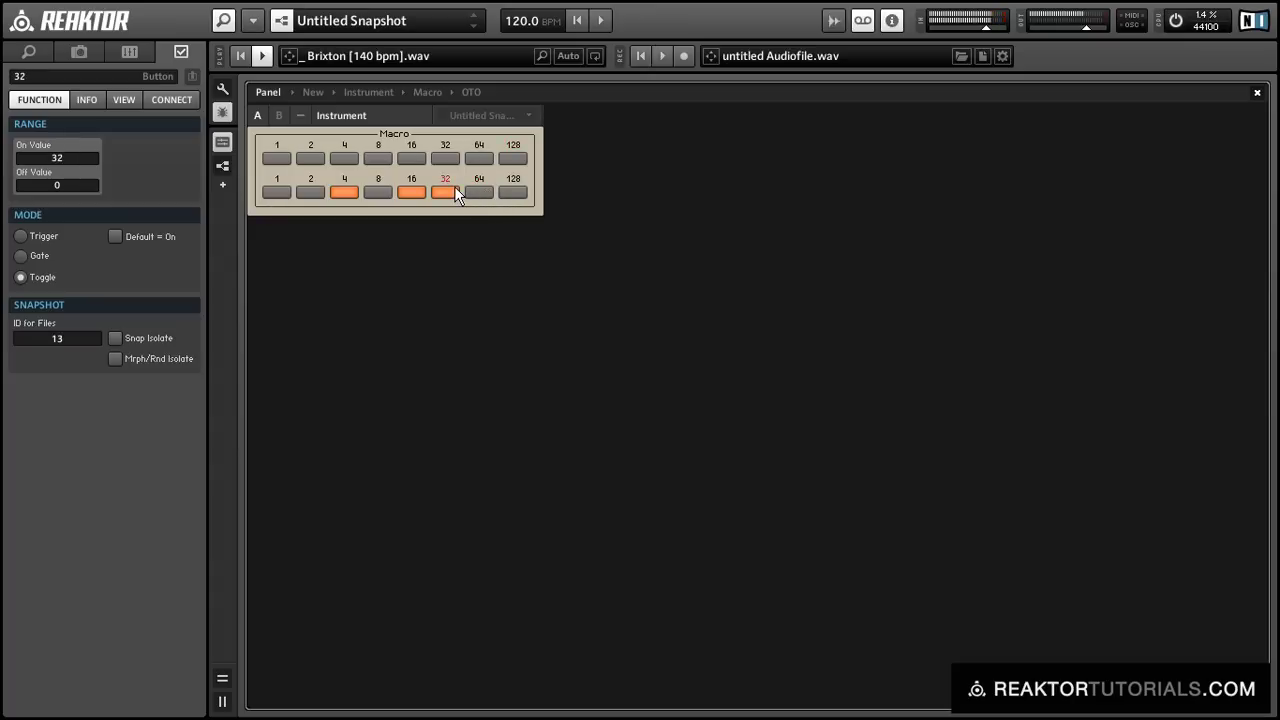
{"action": "left_click", "coordinate": [379, 159]}
Enable top bits 1, 2, 4, 16, 32, 64 and clear lower bits 32 and 16.
{"action": "left_click", "coordinate": [277, 159]}
{"action": "left_click", "coordinate": [310, 159]}
{"action": "left_click", "coordinate": [344, 159]}
{"action": "left_click", "coordinate": [412, 159]}
{"action": "left_click", "coordinate": [445, 160]}
{"action": "left_click", "coordinate": [477, 158]}
{"action": "left_click", "coordinate": [445, 192]}
{"action": "left_click", "coordinate": [411, 192]}
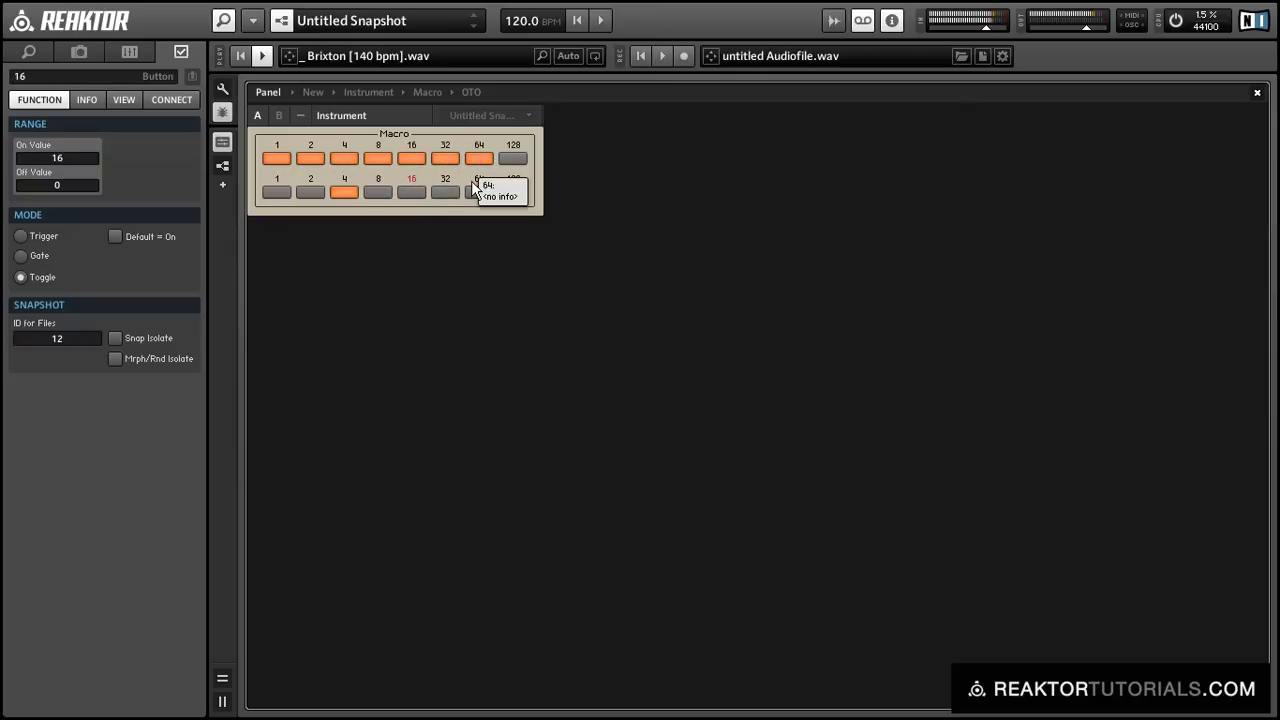
Finish with top bit 128 on, lower 16 on, and lower bit 4 off.
{"action": "left_click", "coordinate": [512, 158]}
{"action": "left_click", "coordinate": [411, 193]}
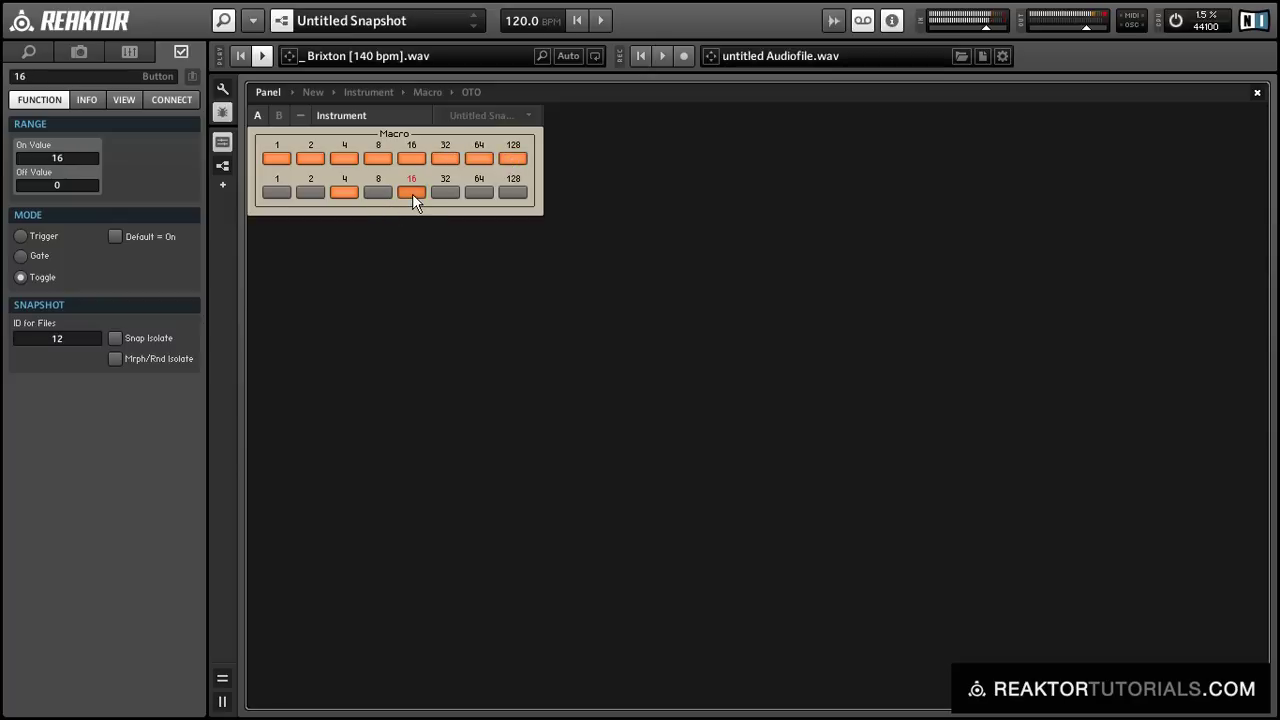
{"action": "left_click", "coordinate": [344, 192]}
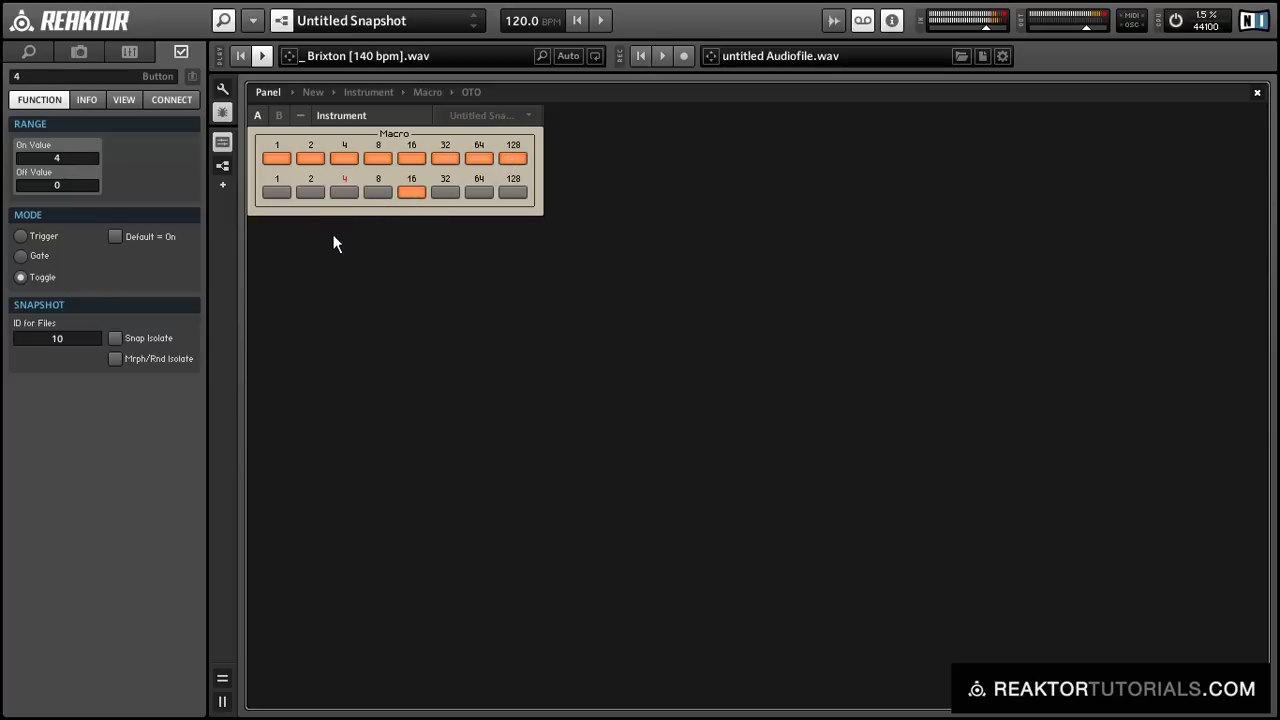
{"action": "left_click", "coordinate": [413, 157]}
{"action": "left_click", "coordinate": [418, 162]}
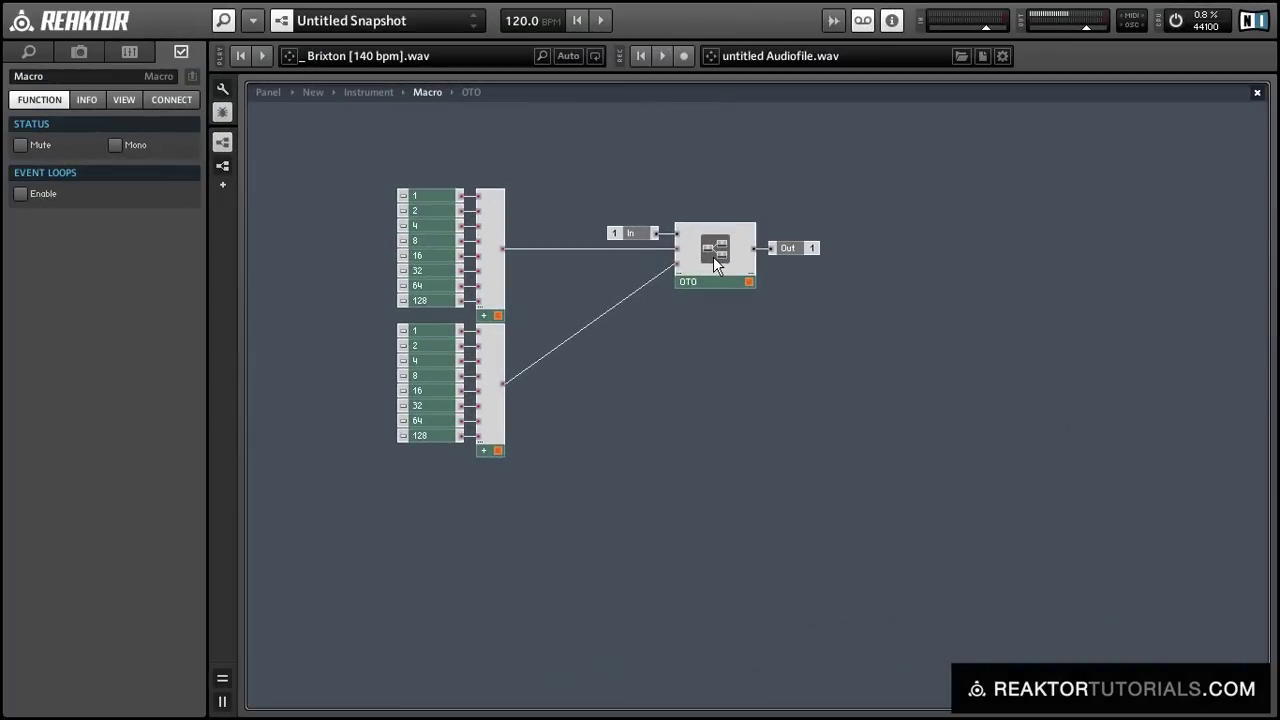
Insert a Crossfade module and place it between OTO and the Out module.
{"action": "double_click", "coordinate": [735, 162]}
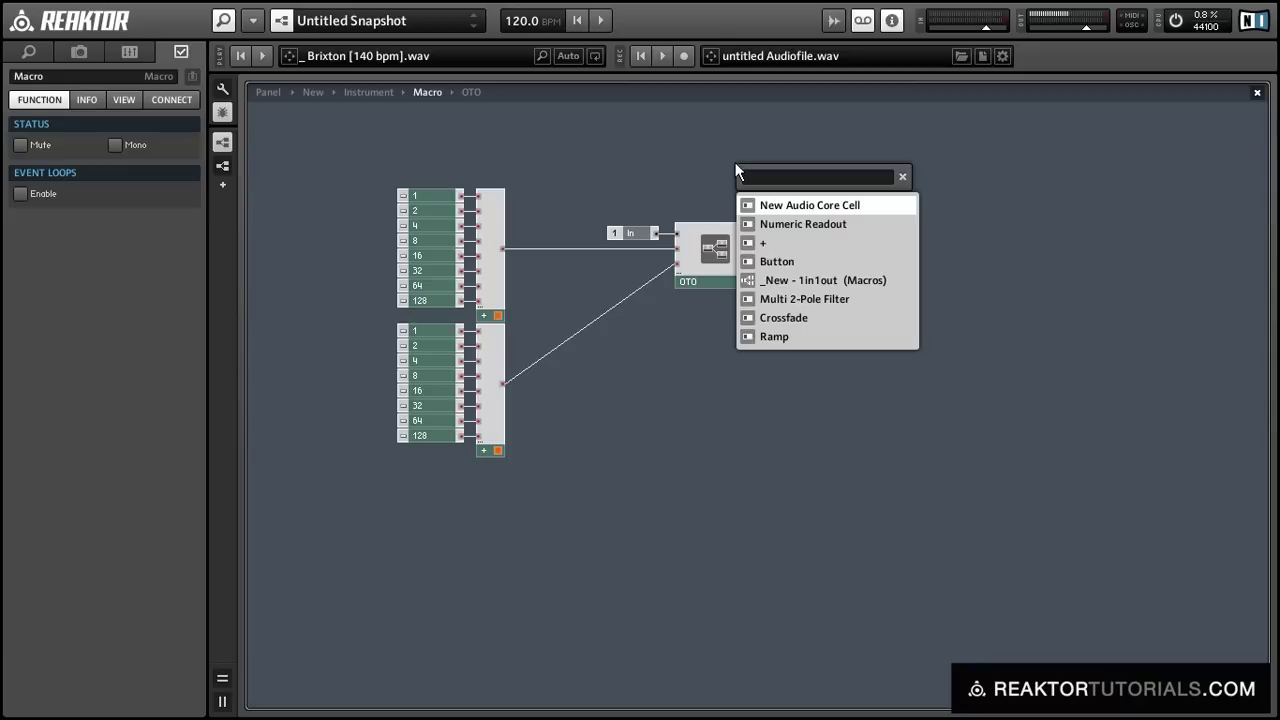
{"action": "type", "text": "cross"}
{"action": "left_click", "coordinate": [797, 203]}
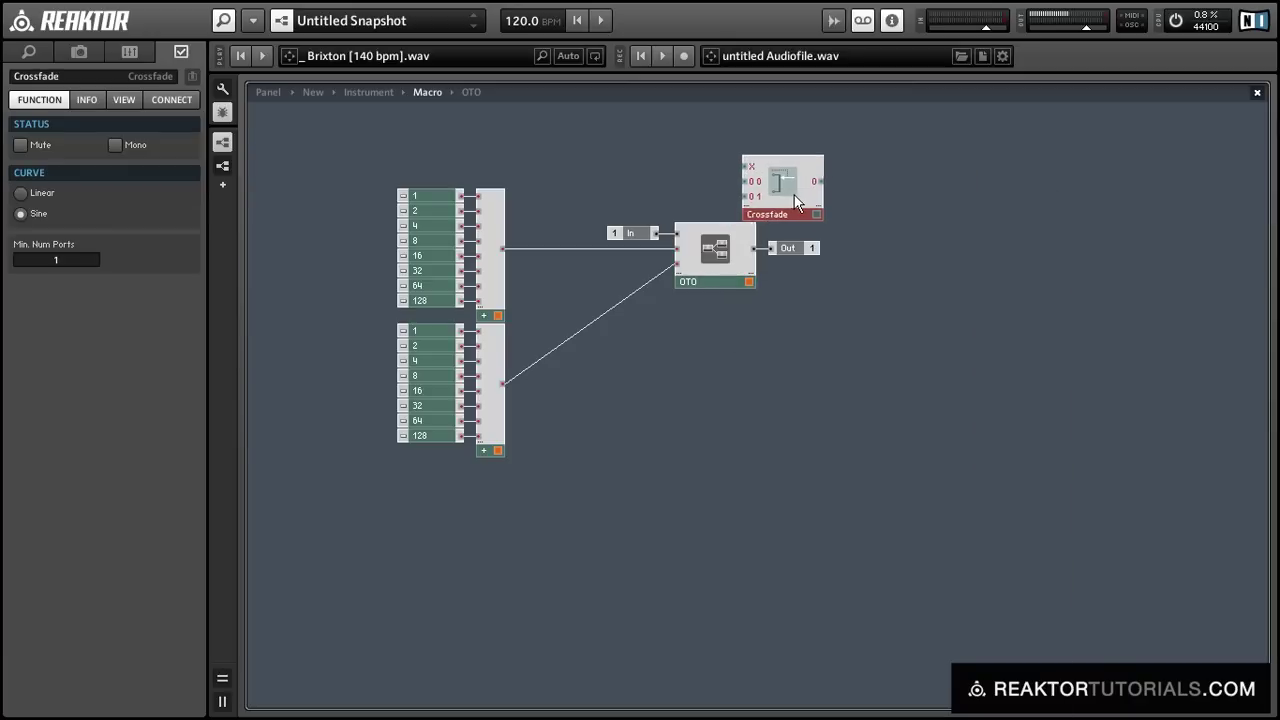
{"action": "left_click_drag", "start_coordinate": [797, 203], "coordinate": [823, 195]}
{"action": "left_click_drag", "start_coordinate": [789, 252], "coordinate": [954, 255]}
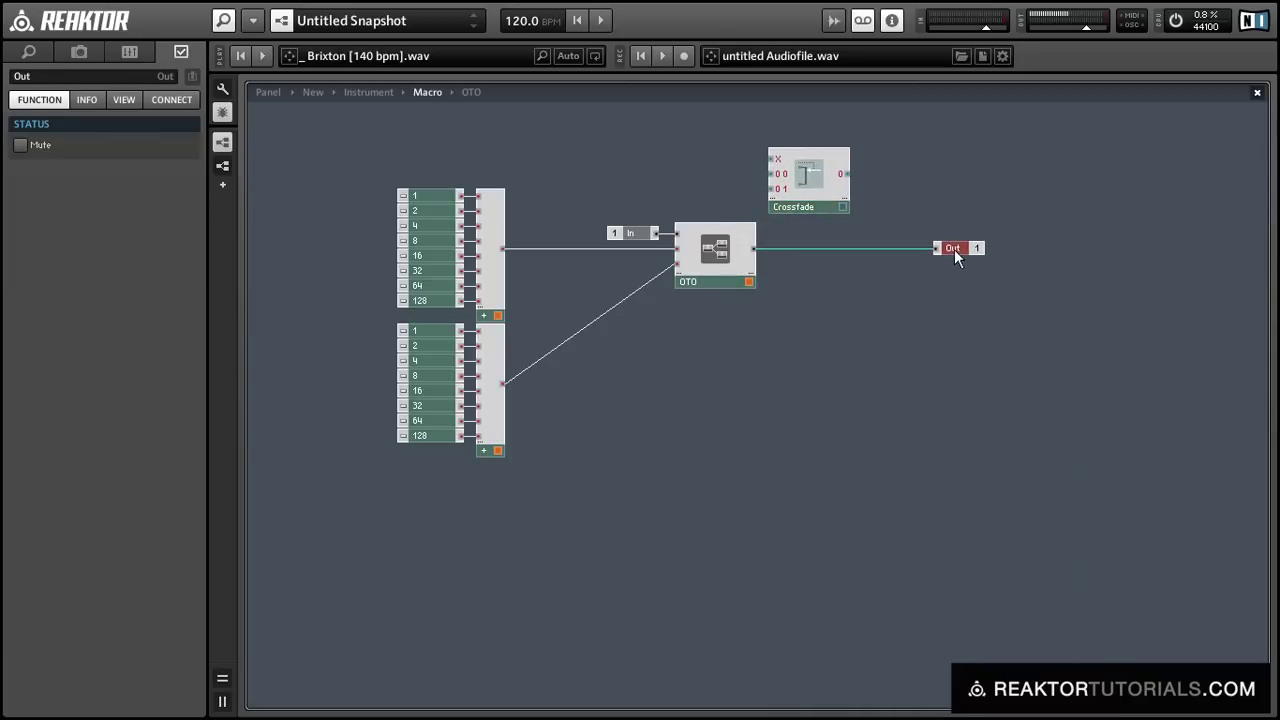
{"action": "left_click_drag", "start_coordinate": [805, 200], "coordinate": [835, 215]}
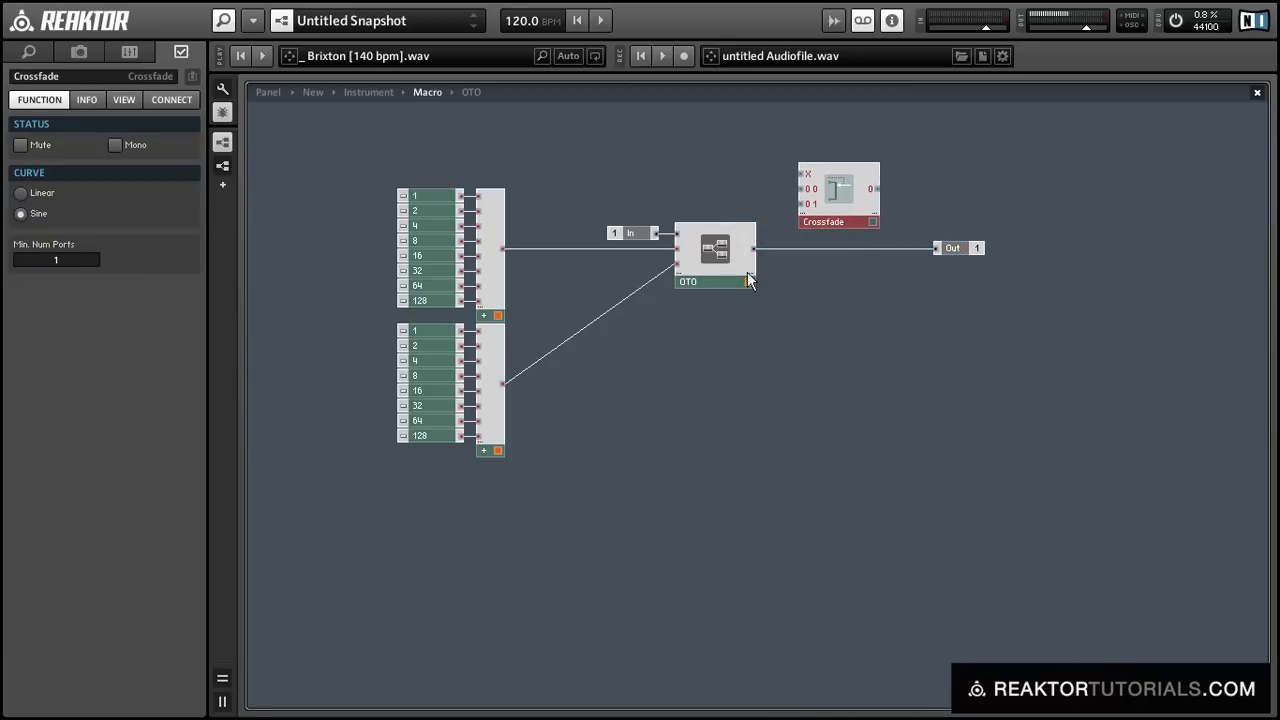
Wire OTO's output into Crossfade input 0 1, set Crossfade to mono, and align Out.
{"action": "left_click_drag", "start_coordinate": [754, 249], "coordinate": [801, 204]}
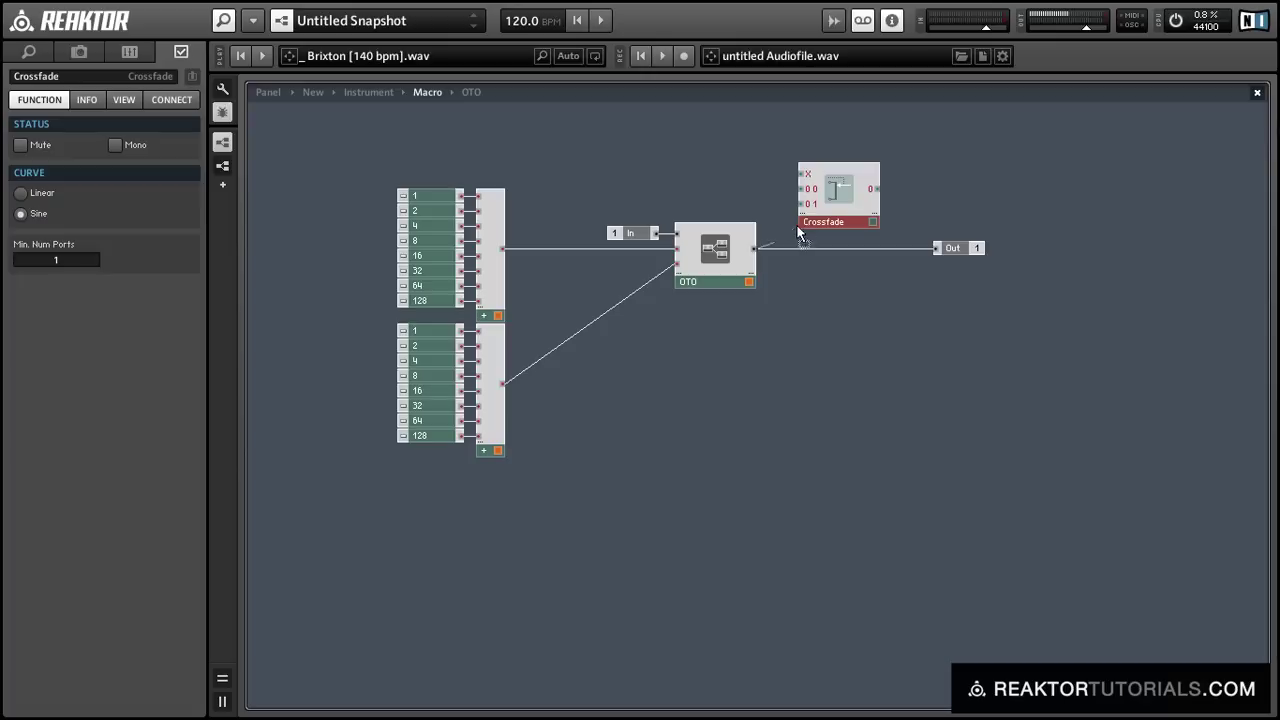
{"action": "left_click_drag", "start_coordinate": [877, 188], "coordinate": [937, 250]}
{"action": "right_click", "coordinate": [852, 210]}
{"action": "left_click", "coordinate": [865, 217]}
{"action": "left_click_drag", "start_coordinate": [839, 216], "coordinate": [832, 263]}
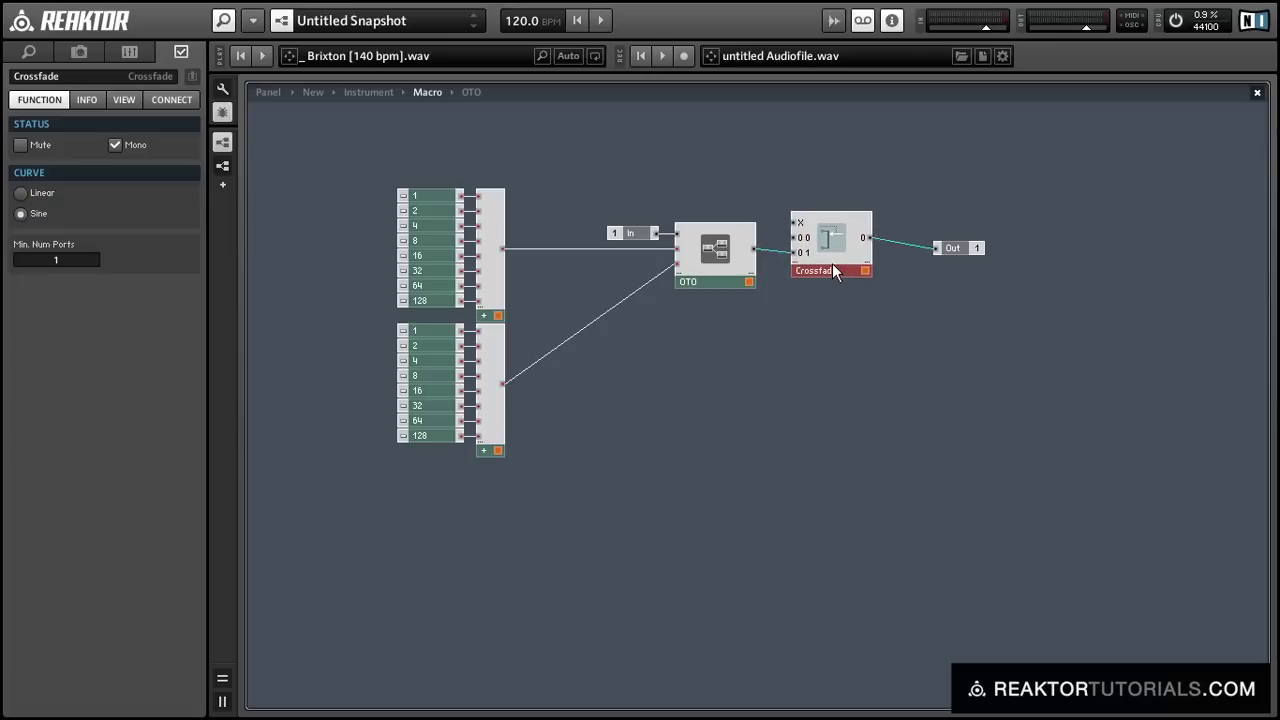
{"action": "left_click_drag", "start_coordinate": [948, 248], "coordinate": [955, 233]}
Wire the dry In signal into Crossfade input 0 0 and create a fader control for X.
{"action": "left_click_drag", "start_coordinate": [656, 233], "coordinate": [800, 240]}
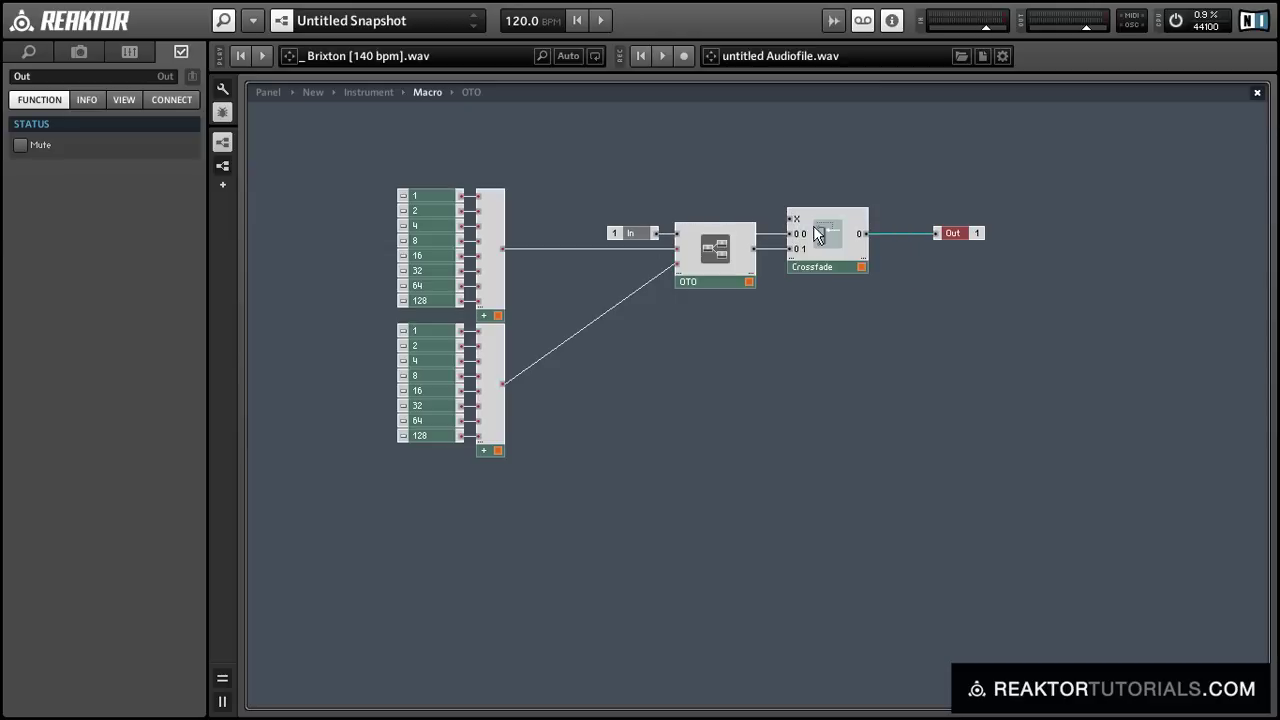
{"action": "right_click", "coordinate": [792, 219]}
{"action": "left_click", "coordinate": [840, 229]}
{"action": "left_click_drag", "start_coordinate": [727, 218], "coordinate": [624, 219]}
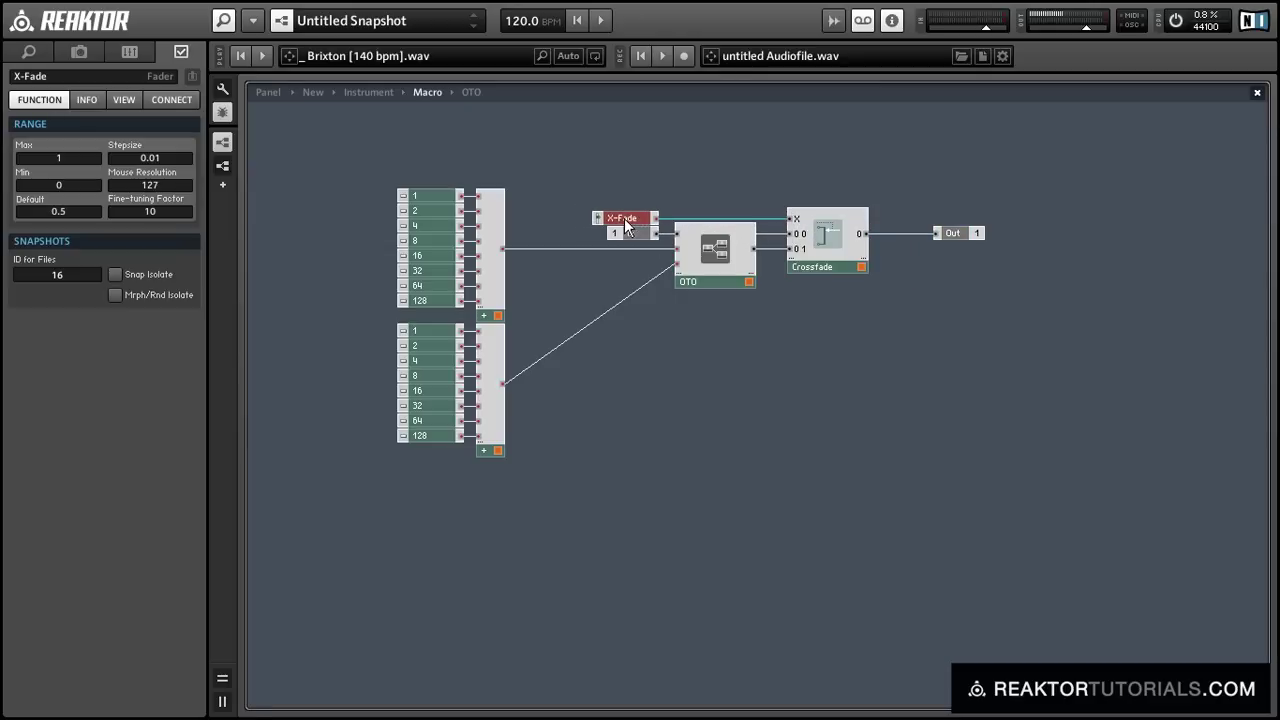
Rename the fader 'Wet', make it a knob, and place it right of the bit buttons.
{"action": "double_click", "coordinate": [102, 80]}
{"action": "type", "text": "wet"}
{"action": "key", "text": "Return"}
{"action": "left_click", "coordinate": [123, 99]}
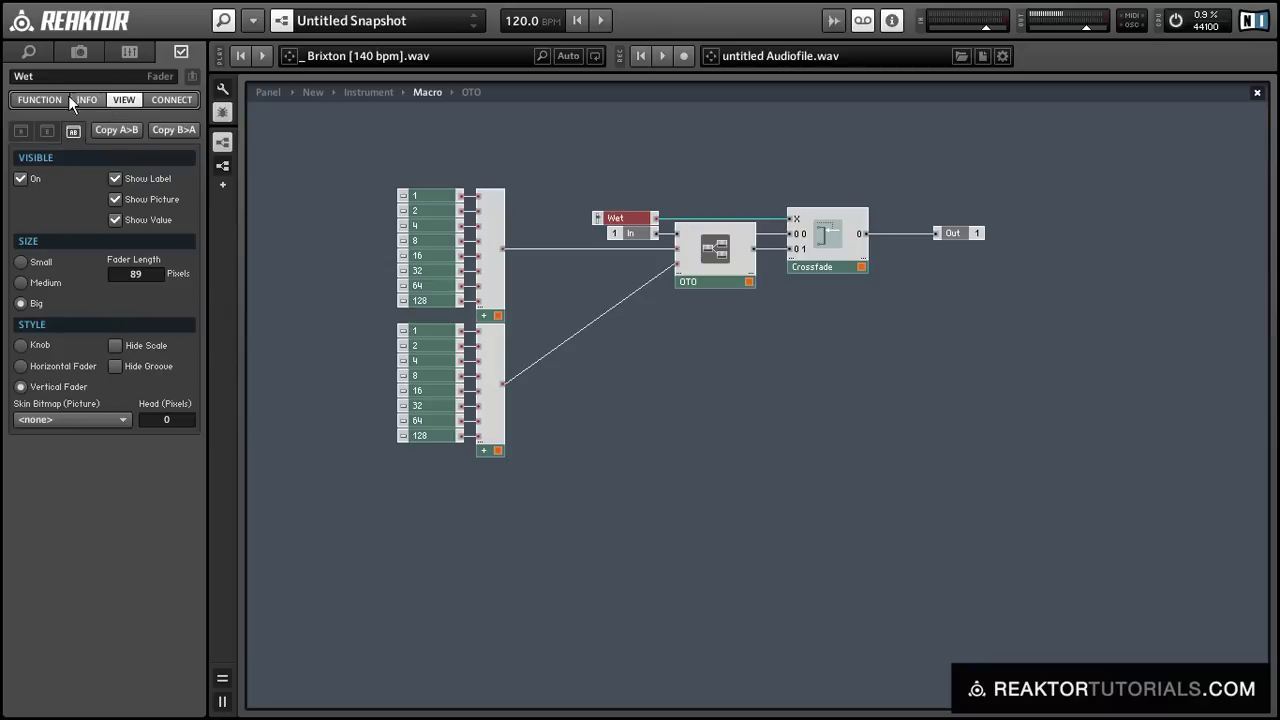
{"action": "left_click", "coordinate": [21, 345]}
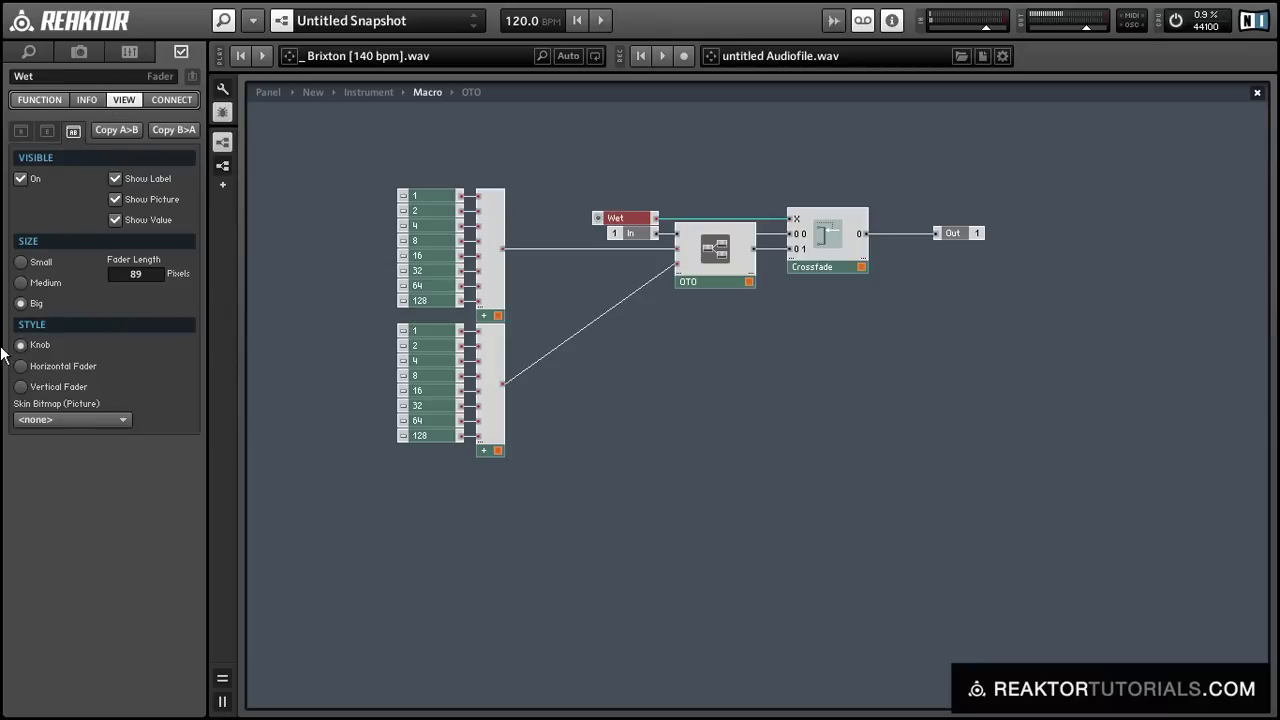
{"action": "left_click", "coordinate": [267, 92]}
{"action": "left_click_drag", "start_coordinate": [281, 172], "coordinate": [556, 168]}
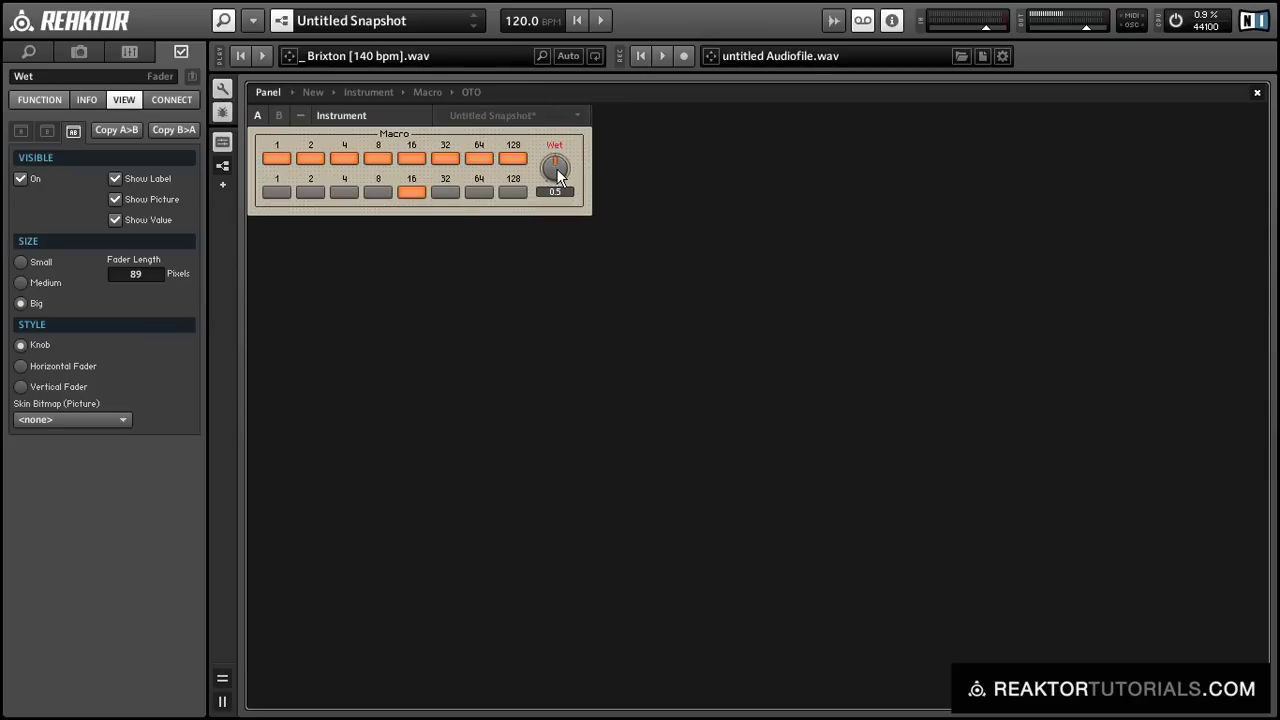
Exit panel edit mode and play the Brixton loop through the finished panel.
{"action": "left_click", "coordinate": [224, 88]}
{"action": "left_click", "coordinate": [265, 58]}
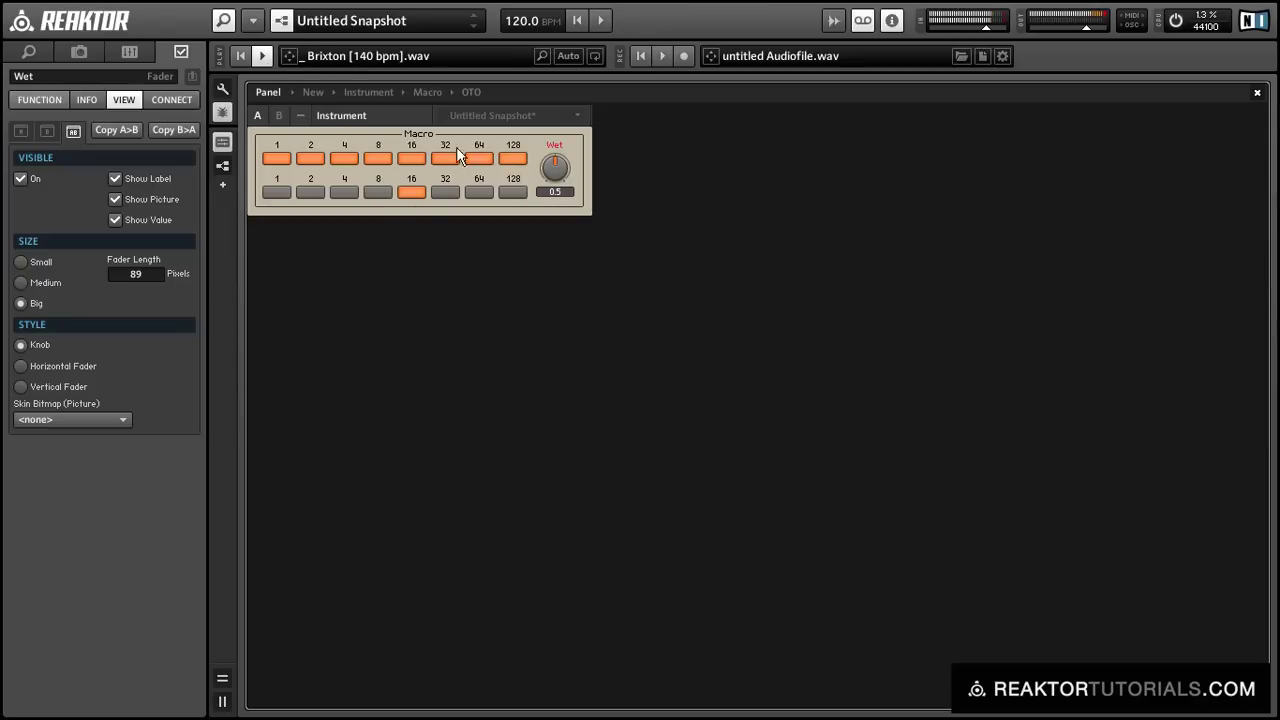